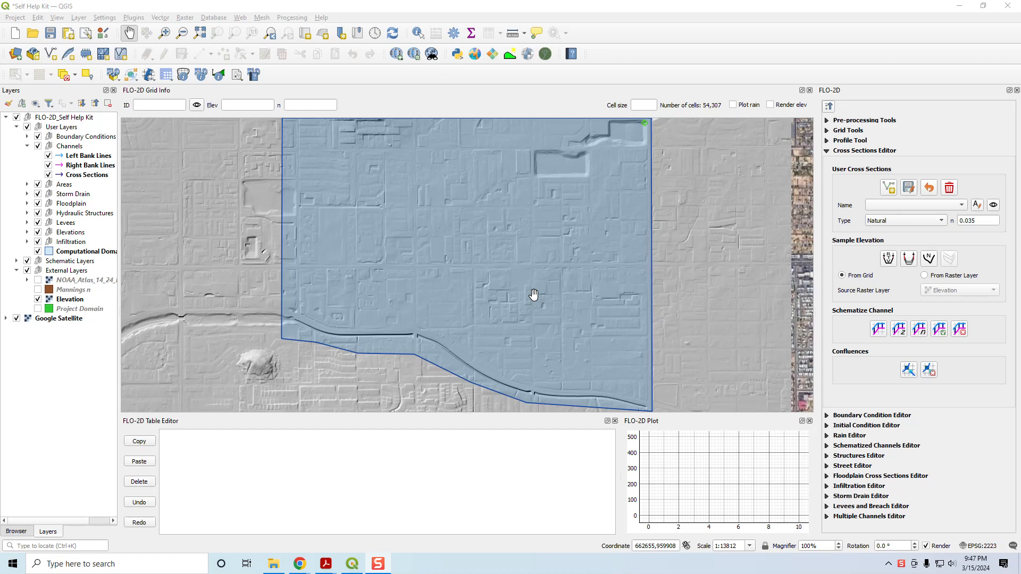
{"action": "left_click_drag", "start_coordinate": [498, 371], "coordinate": [512, 289]}
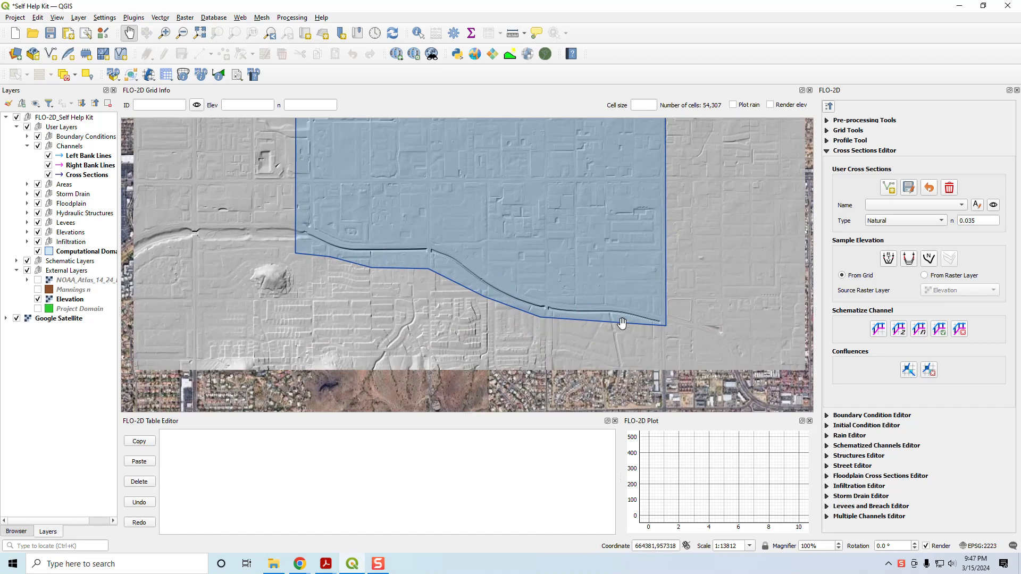
{"action": "scroll", "coordinate": [395, 251], "scroll_direction": "up", "scroll_amount": 1}
{"action": "left_click_drag", "start_coordinate": [608, 331], "coordinate": [503, 335]}
{"action": "scroll", "coordinate": [534, 322], "scroll_direction": "down", "scroll_amount": 1}
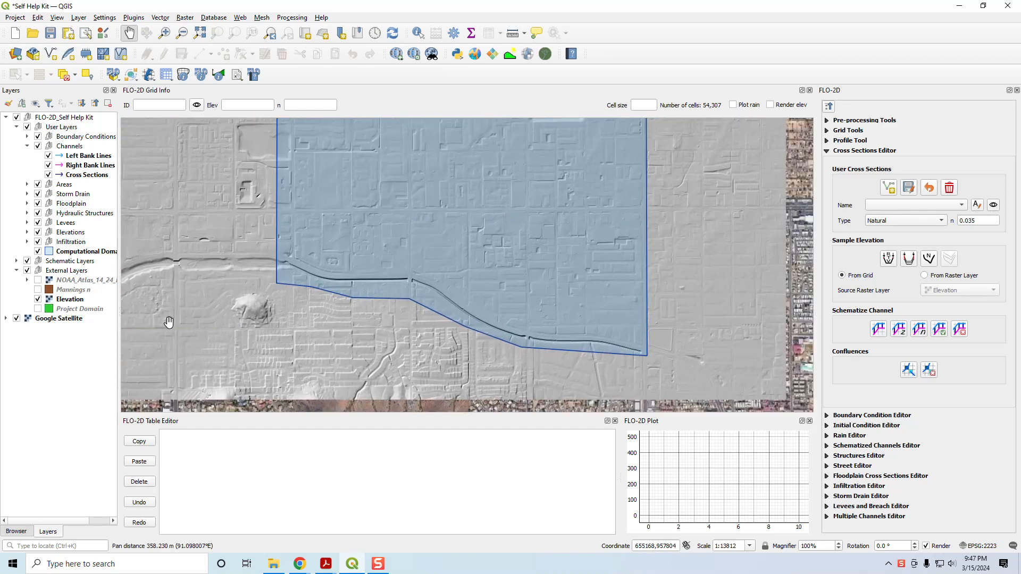
Step: Select the External Layers group and open the QGIS Lesson 2 Mixed Channel Layers folder in File Explorer
{"action": "left_click", "coordinate": [70, 272]}
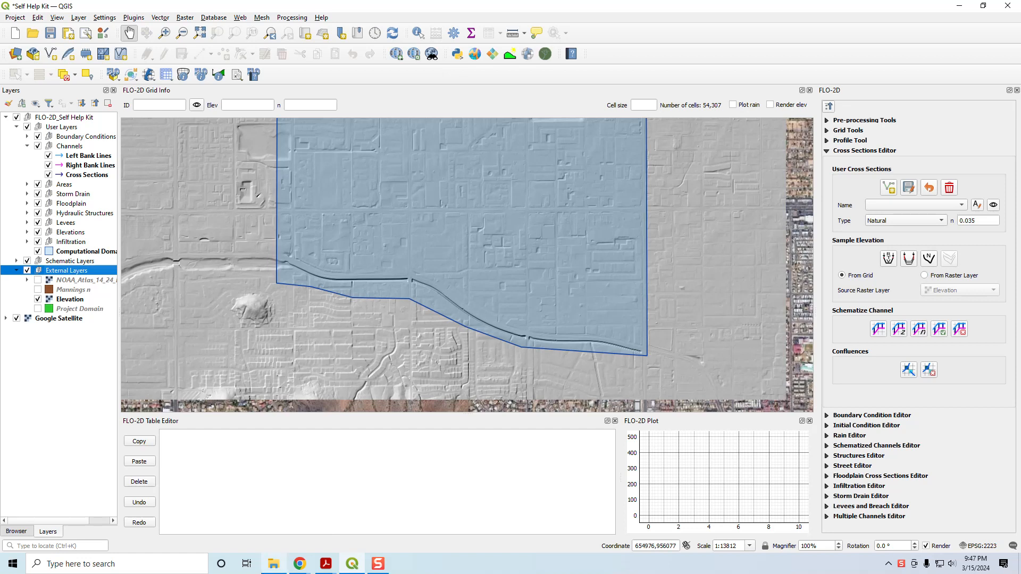
{"action": "left_click", "coordinate": [273, 565]}
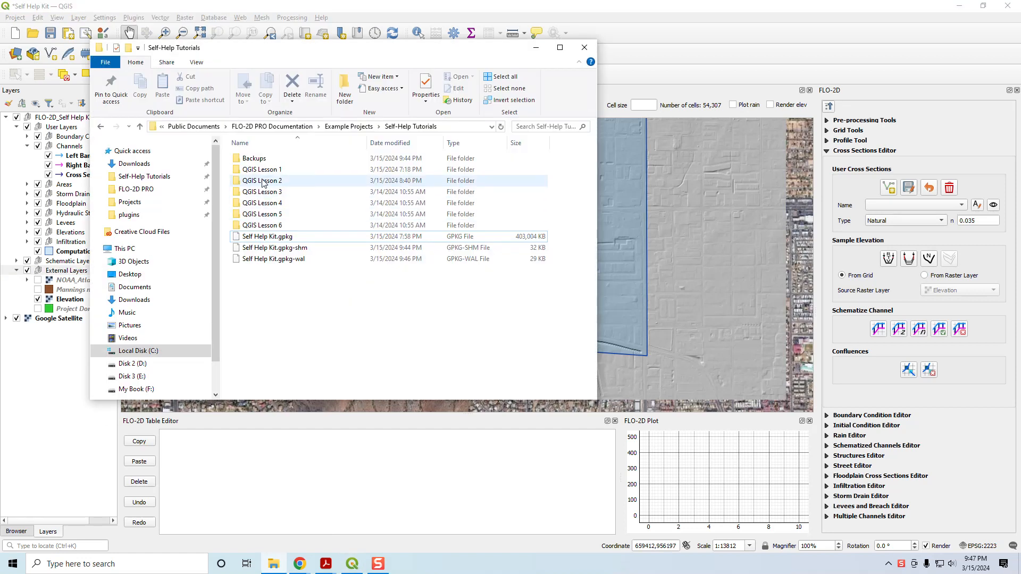
{"action": "double_click", "coordinate": [262, 182]}
{"action": "double_click", "coordinate": [262, 193]}
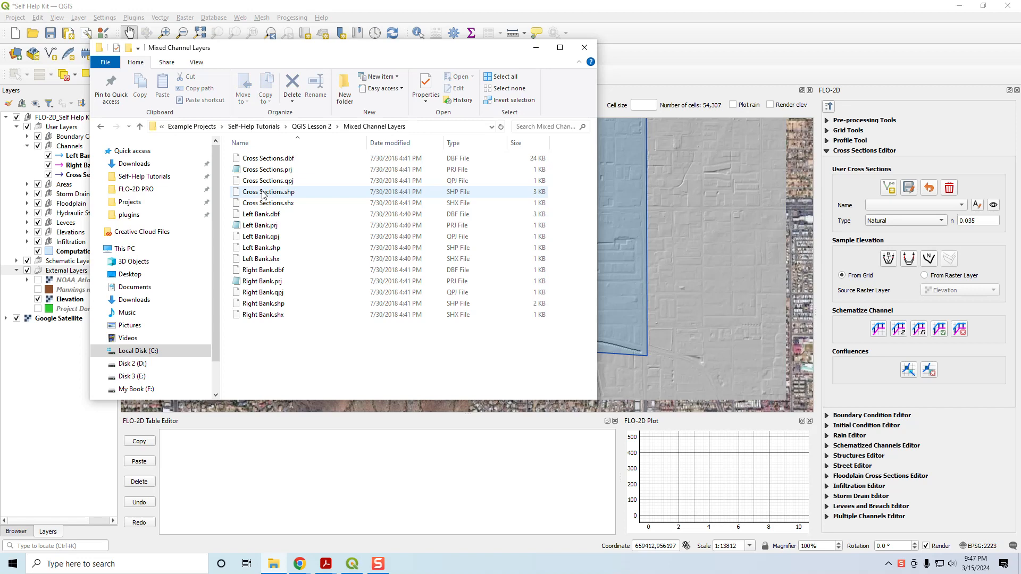
Step: Load Cross Sections.shp, Left Bank.shp and Right Bank.shp from the folder into the QGIS External Layers group
{"action": "left_click", "coordinate": [287, 193]}
{"action": "left_click", "coordinate": [280, 248], "text": "ctrl"}
{"action": "left_click", "coordinate": [290, 303], "text": "ctrl"}
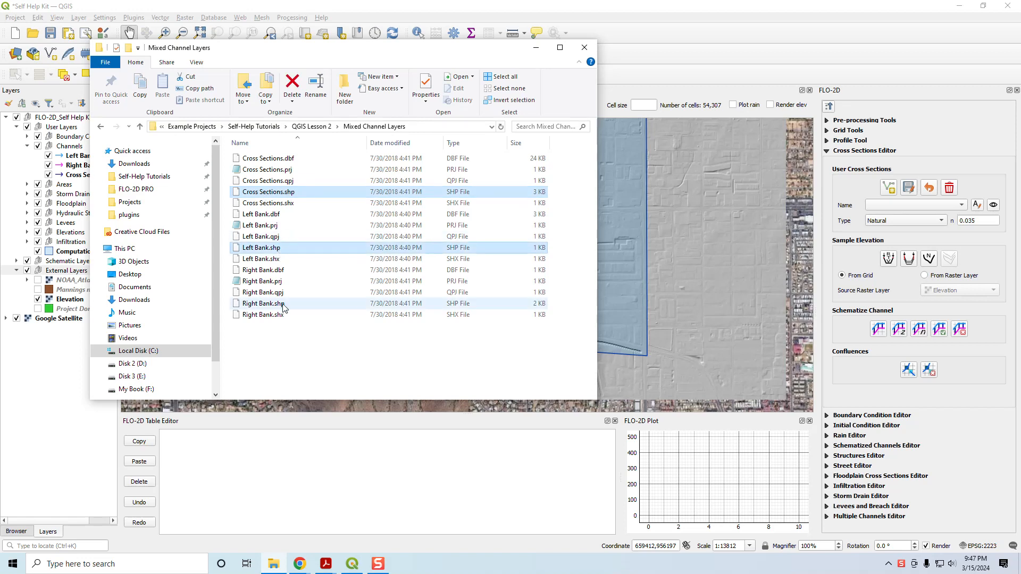
{"action": "left_click_drag", "start_coordinate": [346, 47], "coordinate": [708, 59]}
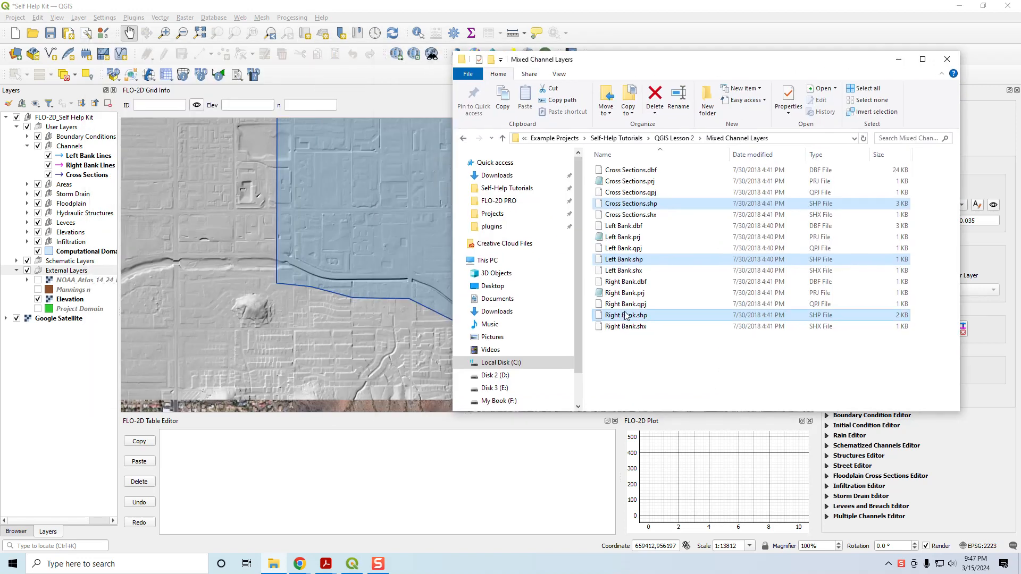
{"action": "left_click_drag", "start_coordinate": [624, 319], "coordinate": [407, 329]}
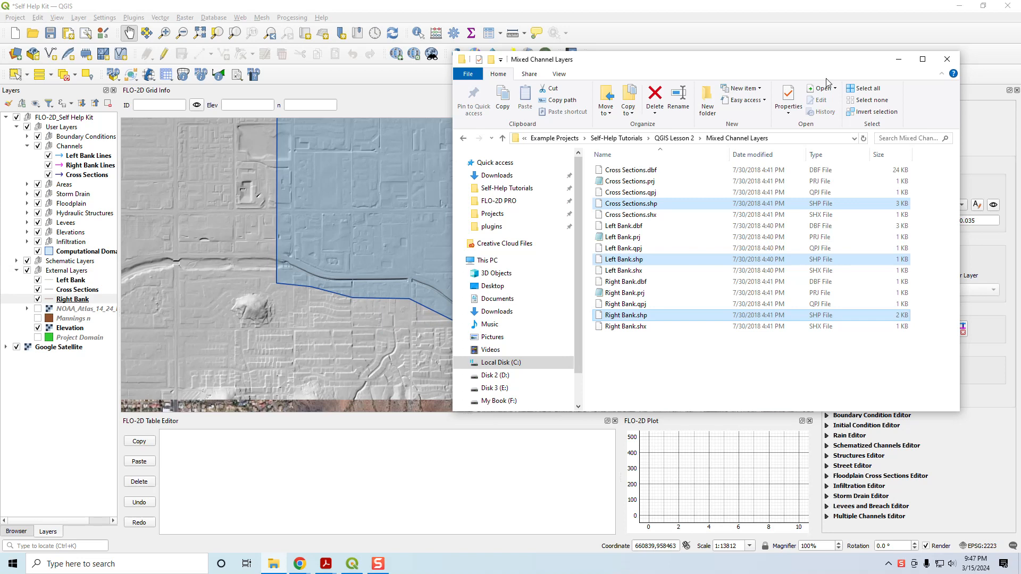
{"action": "left_click", "coordinate": [906, 60]}
Step: Set the line color of the imported Left Bank layer to cyan
{"action": "scroll", "coordinate": [620, 354], "scroll_direction": "up", "scroll_amount": 2}
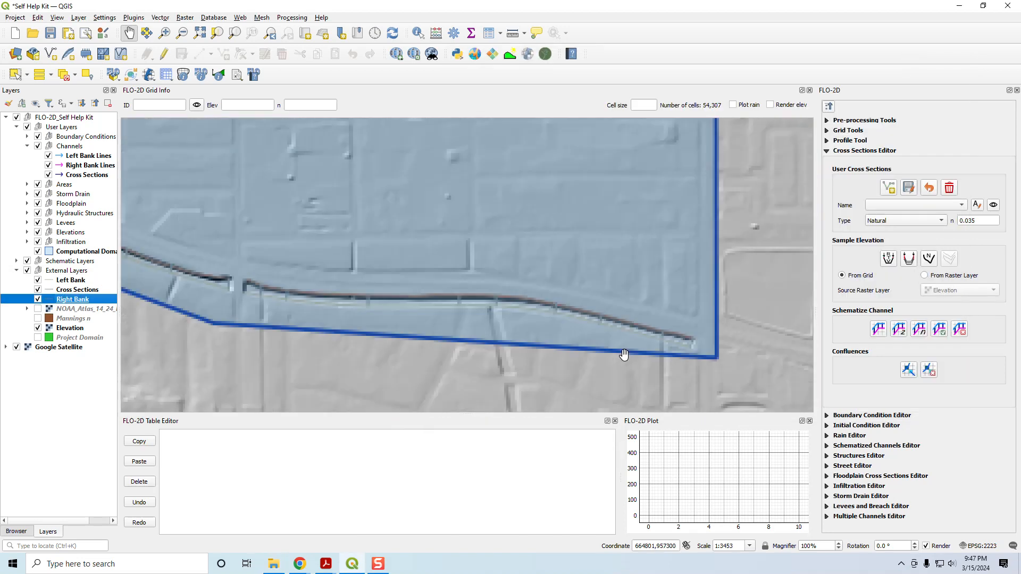
{"action": "scroll", "coordinate": [662, 351], "scroll_direction": "up", "scroll_amount": 1}
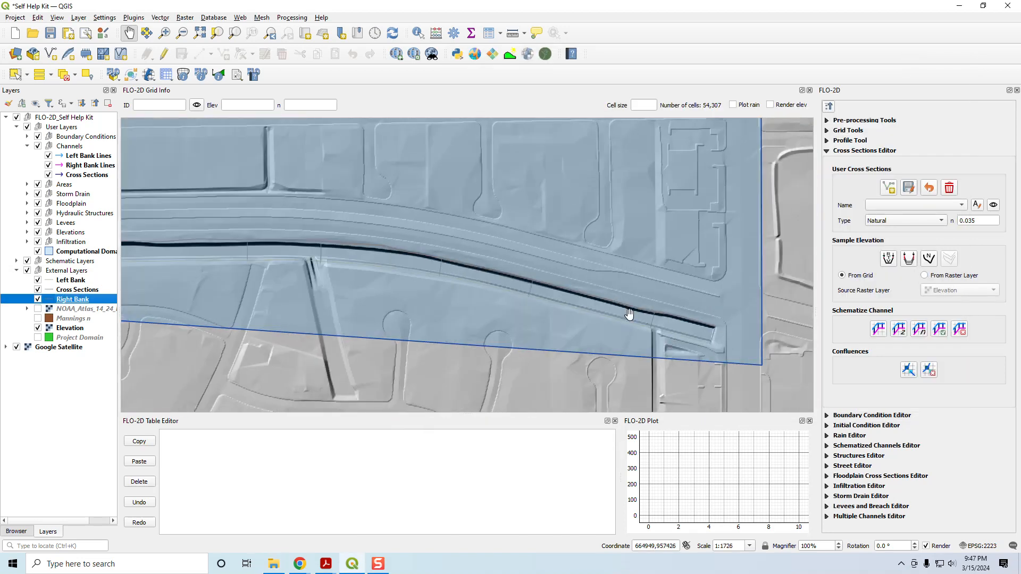
{"action": "left_click", "coordinate": [77, 283]}
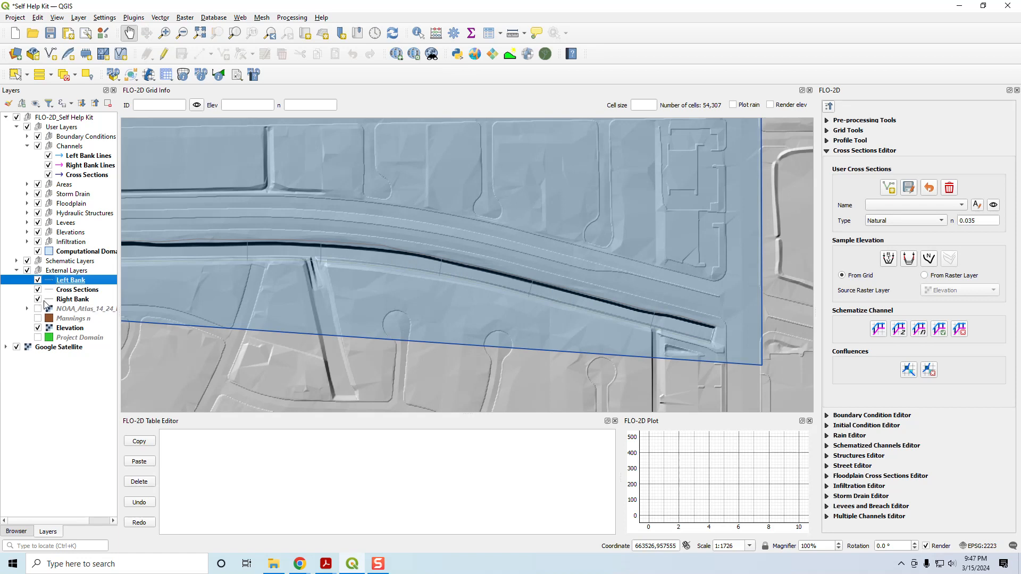
{"action": "double_click", "coordinate": [68, 286]}
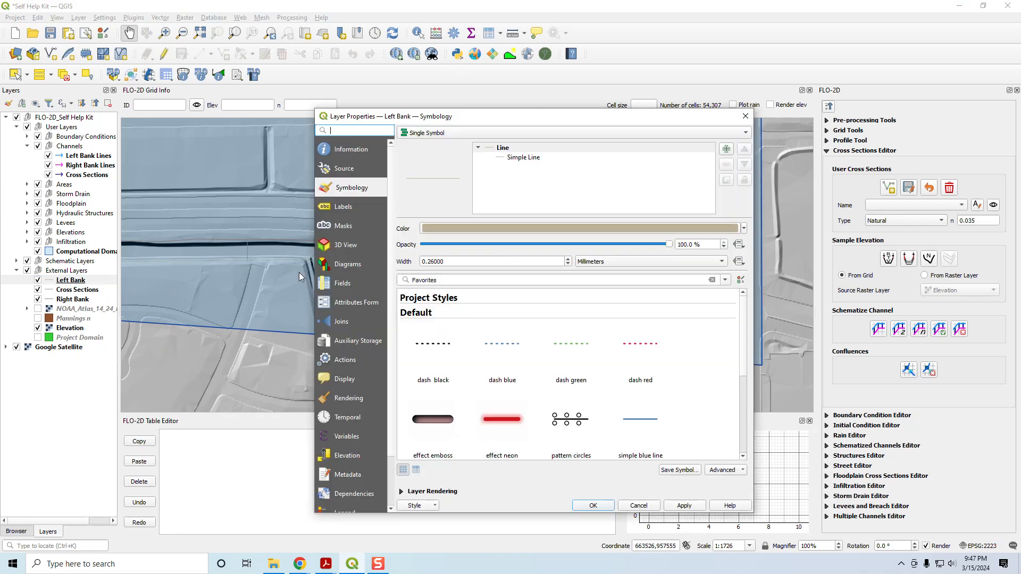
{"action": "left_click", "coordinate": [490, 228]}
{"action": "left_click_drag", "start_coordinate": [737, 324], "coordinate": [669, 327]}
{"action": "type", "text": "cyan"}
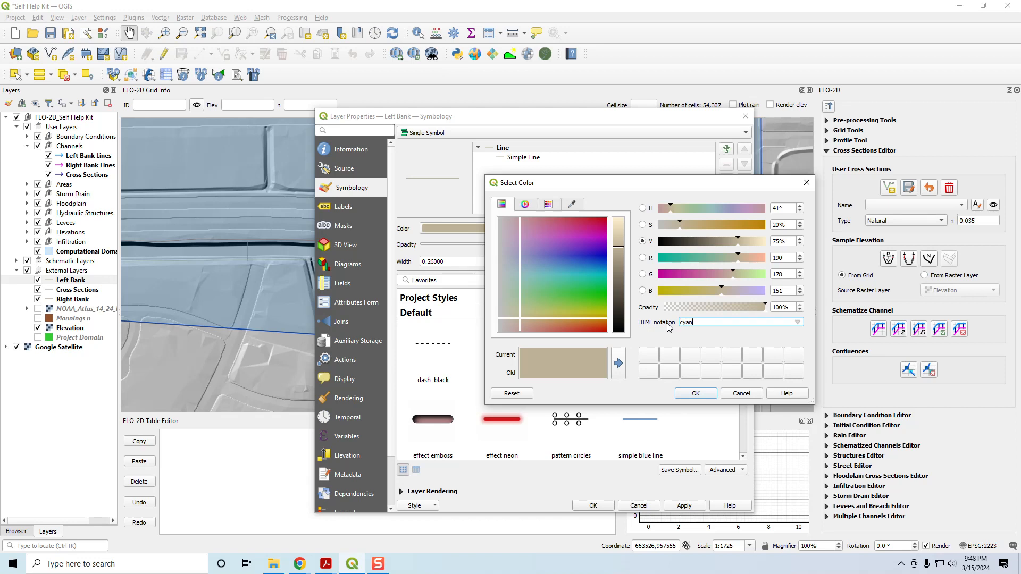
{"action": "key", "text": "Return"}
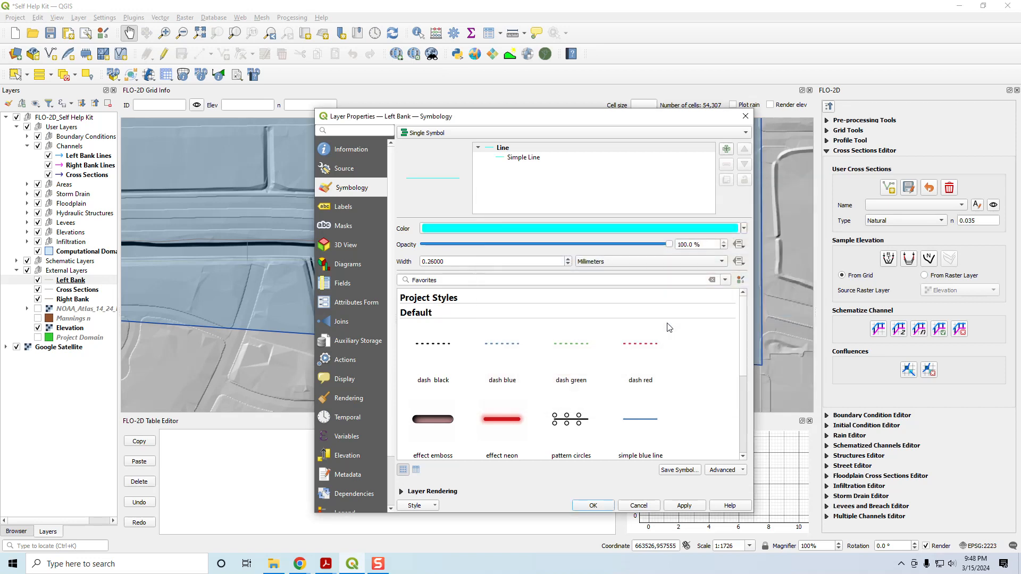
{"action": "left_click", "coordinate": [590, 507]}
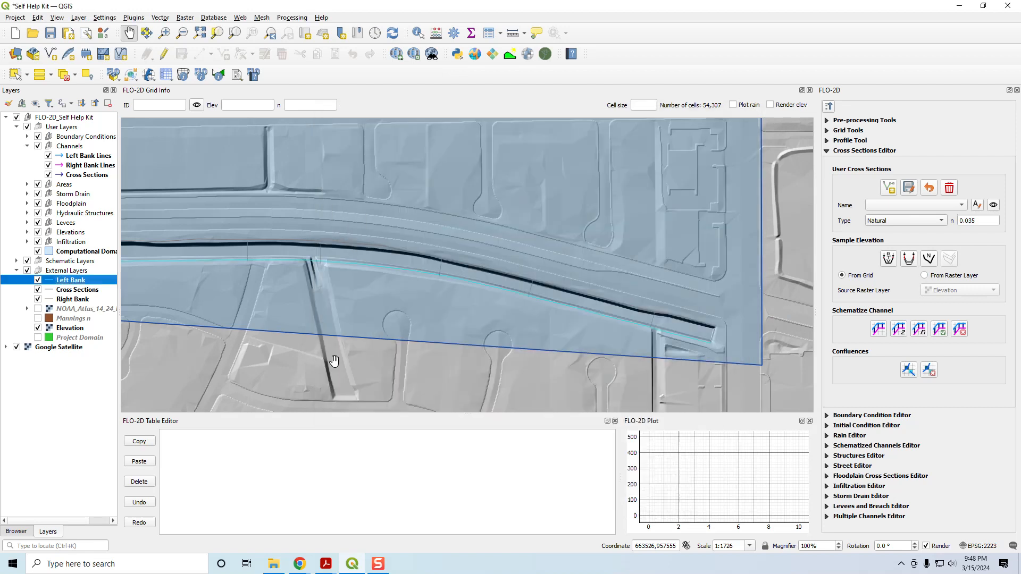
Step: Set the line color of the imported Right Bank layer to magenta
{"action": "left_click", "coordinate": [70, 299]}
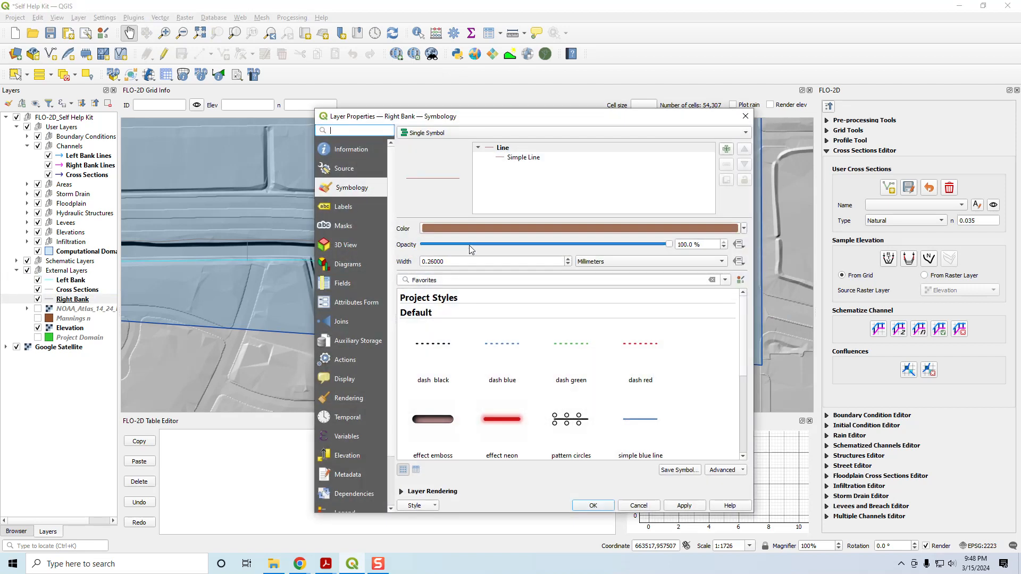
{"action": "left_click", "coordinate": [452, 228]}
{"action": "triple_click", "coordinate": [704, 322]}
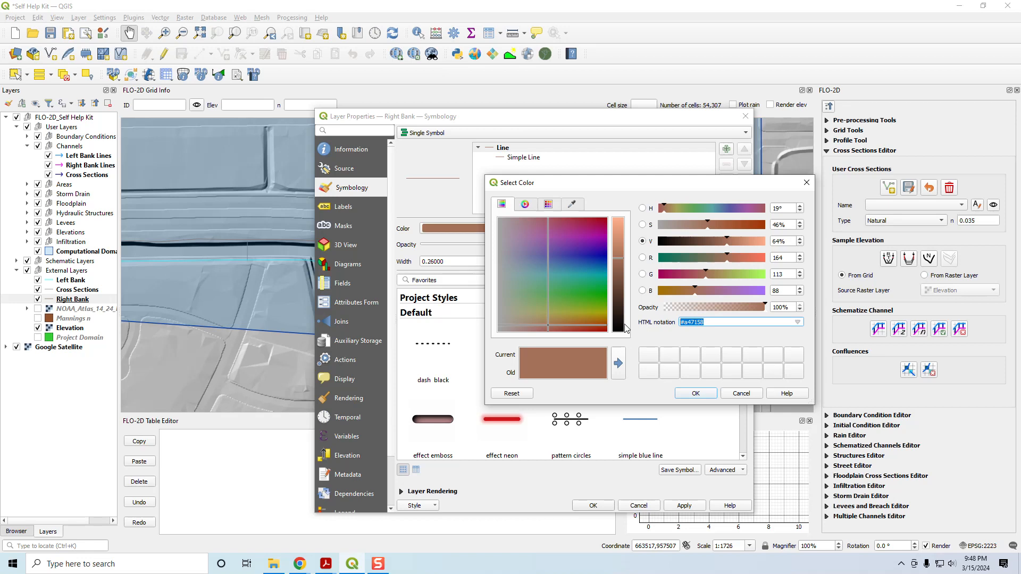
{"action": "type", "text": "magenta"}
{"action": "key", "text": "Return"}
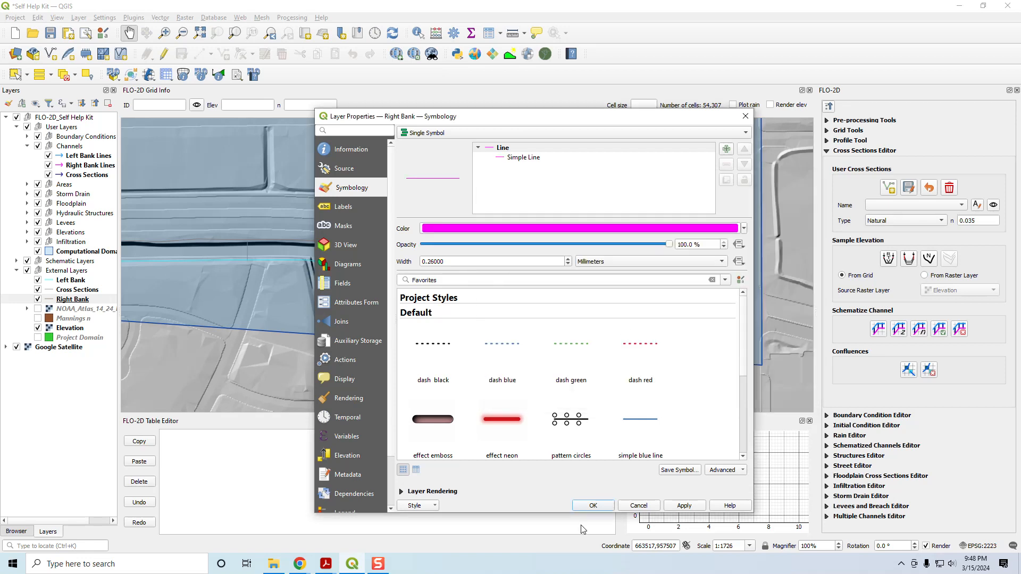
{"action": "left_click", "coordinate": [592, 505]}
Step: Set the line color of the imported Cross Sections layer to navy
{"action": "left_click", "coordinate": [90, 291]}
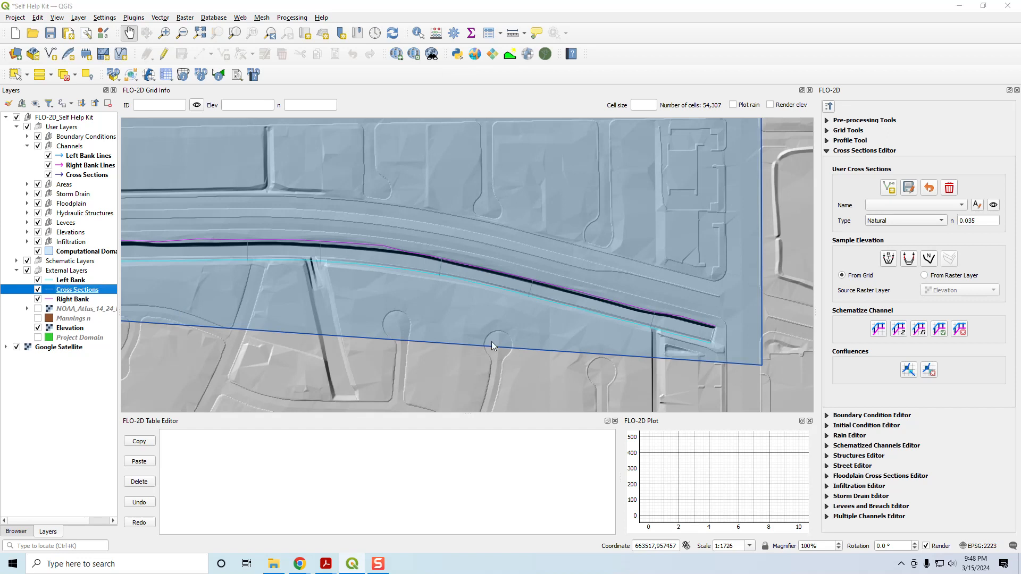
{"action": "left_click", "coordinate": [505, 228]}
{"action": "triple_click", "coordinate": [722, 327]}
{"action": "type", "text": "navy"}
{"action": "key", "text": "Return"}
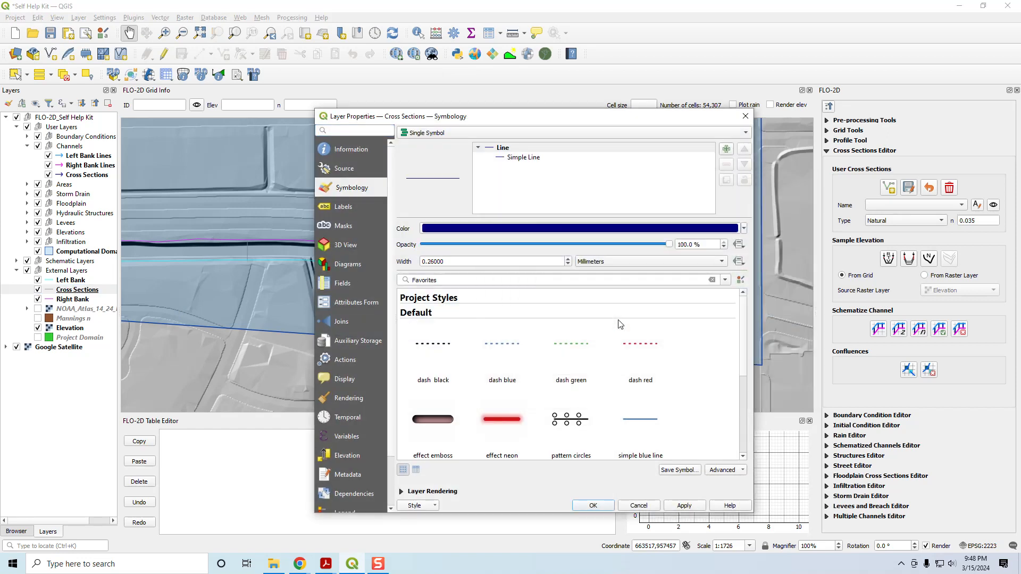
{"action": "left_click", "coordinate": [671, 506]}
{"action": "left_click", "coordinate": [579, 505]}
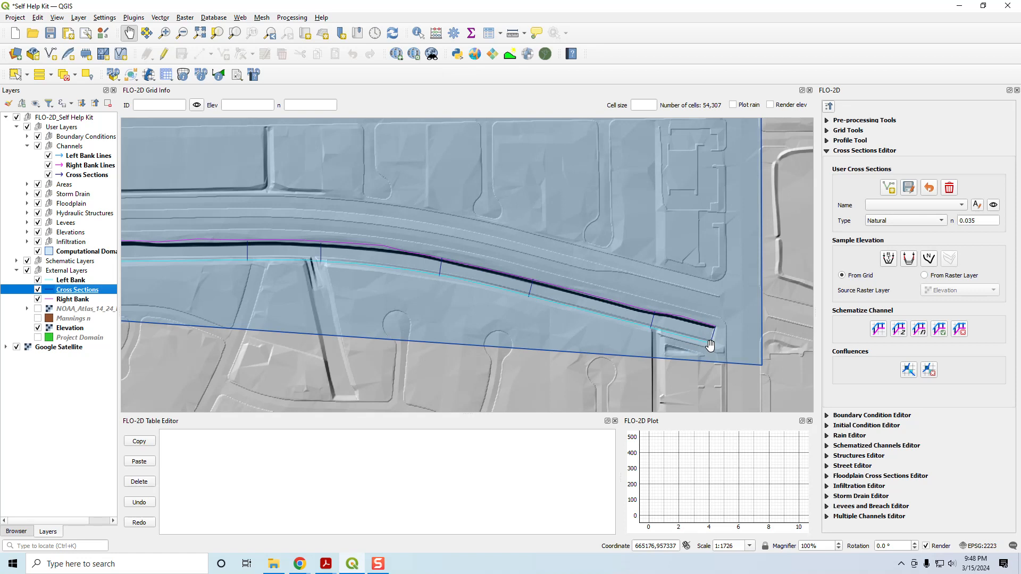
Step: Enable editing on the Left Bank Lines user layer and start adding a new line feature
{"action": "left_click", "coordinate": [71, 282]}
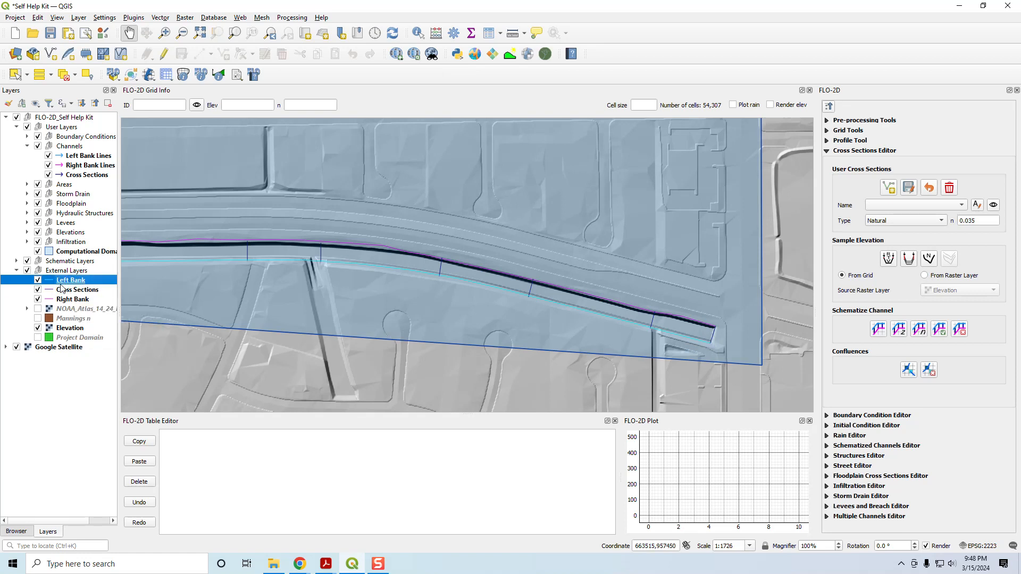
{"action": "left_click", "coordinate": [78, 157]}
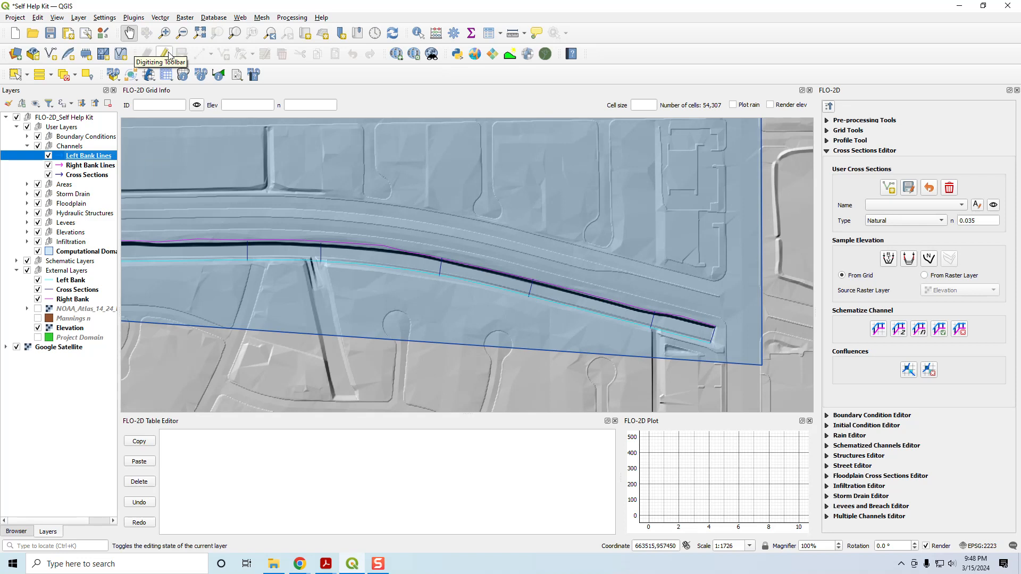
{"action": "left_click", "coordinate": [166, 53]}
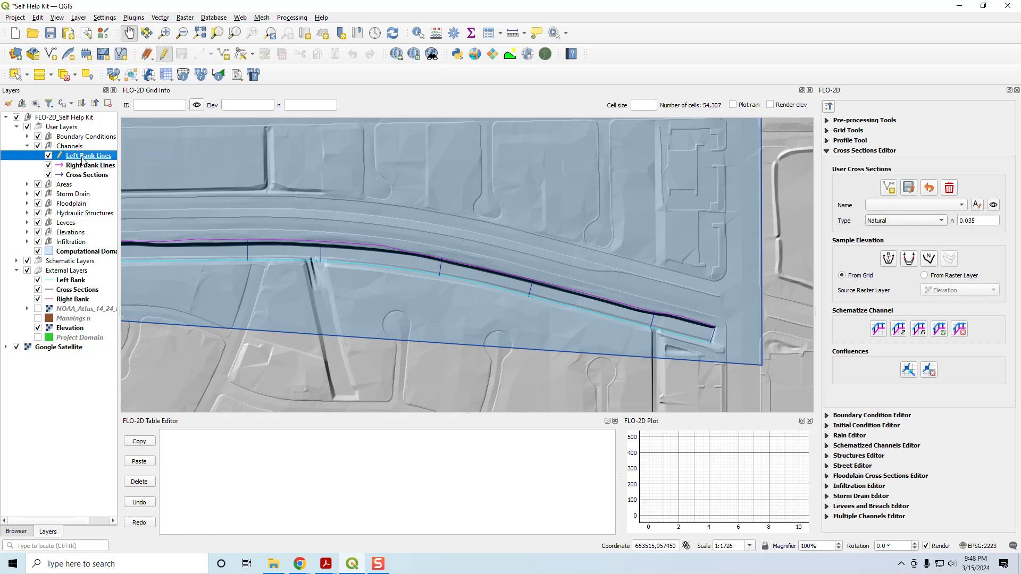
{"action": "left_click", "coordinate": [224, 55]}
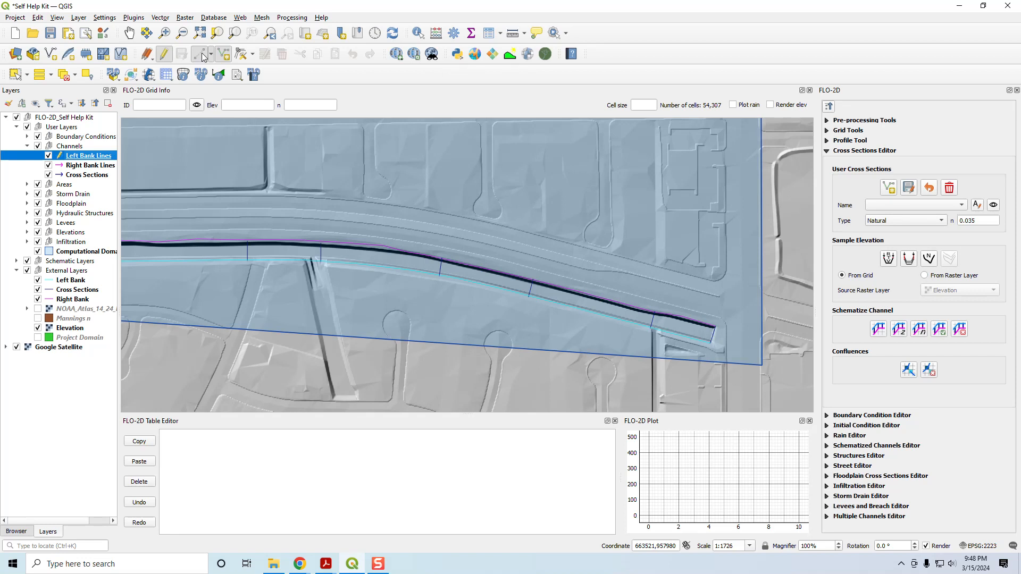
{"action": "left_click", "coordinate": [210, 55]}
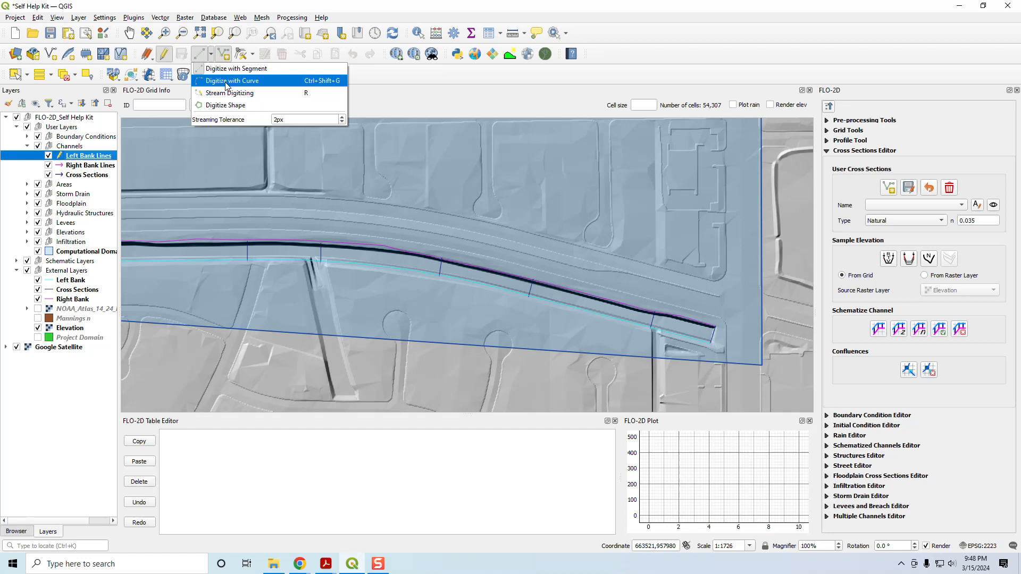
{"action": "left_click", "coordinate": [401, 76]}
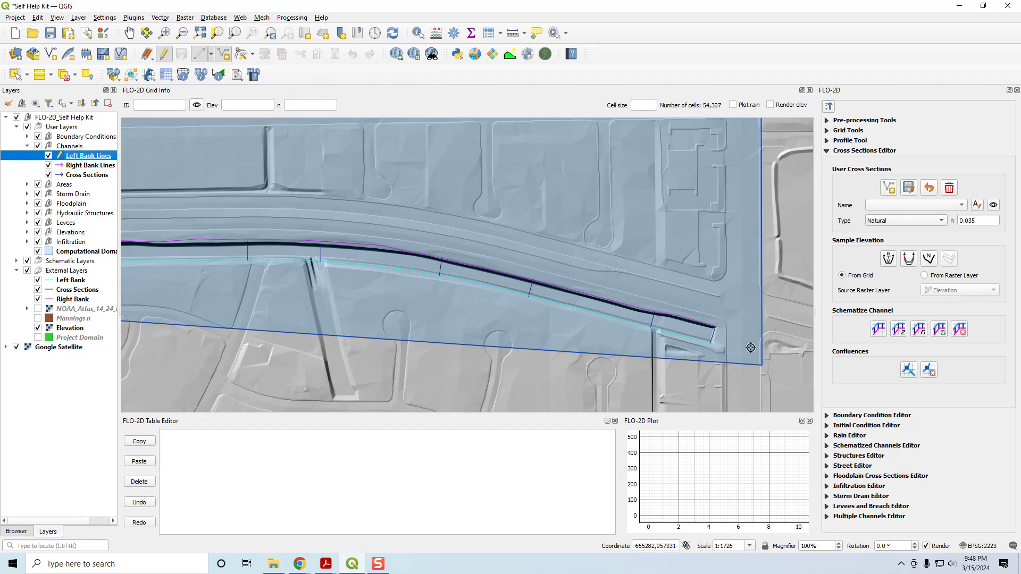
Step: Show the schematic Grid layer and hide the Elevation raster to reveal the satellite imagery at the channel's east end
{"action": "scroll", "coordinate": [715, 354], "scroll_direction": "up", "scroll_amount": 2}
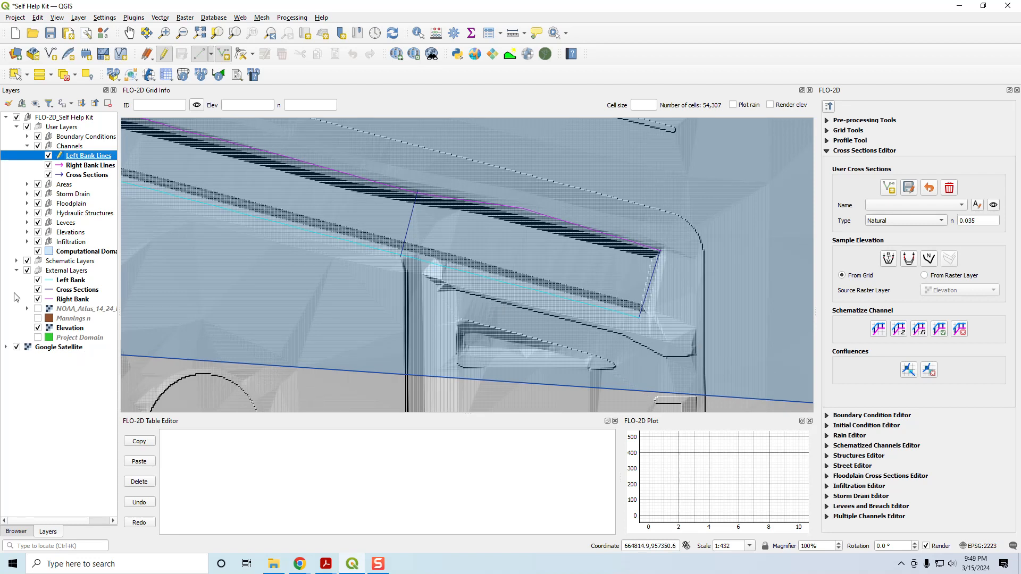
{"action": "left_click", "coordinate": [16, 261]}
{"action": "left_click", "coordinate": [40, 337]}
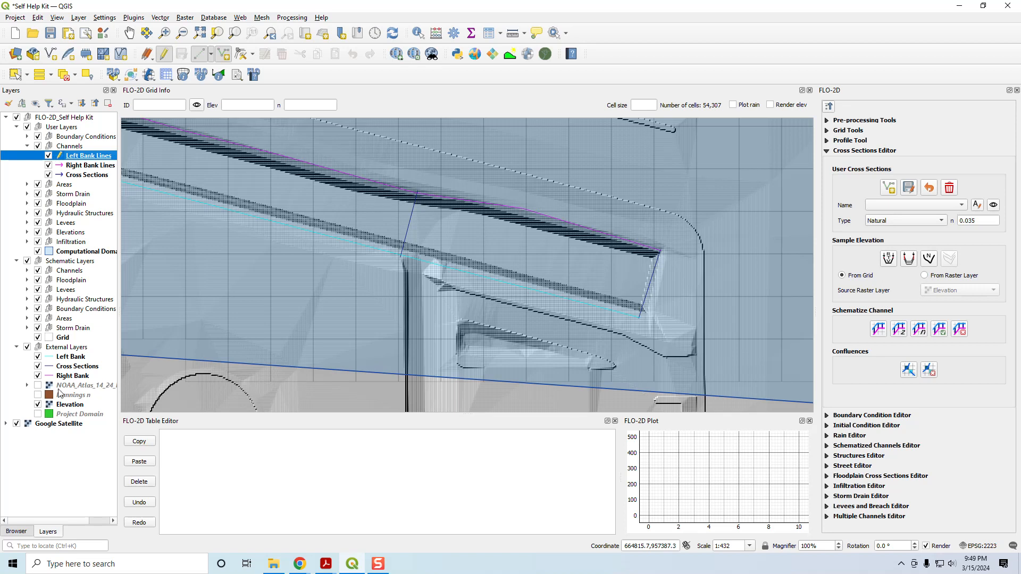
{"action": "left_click", "coordinate": [38, 404]}
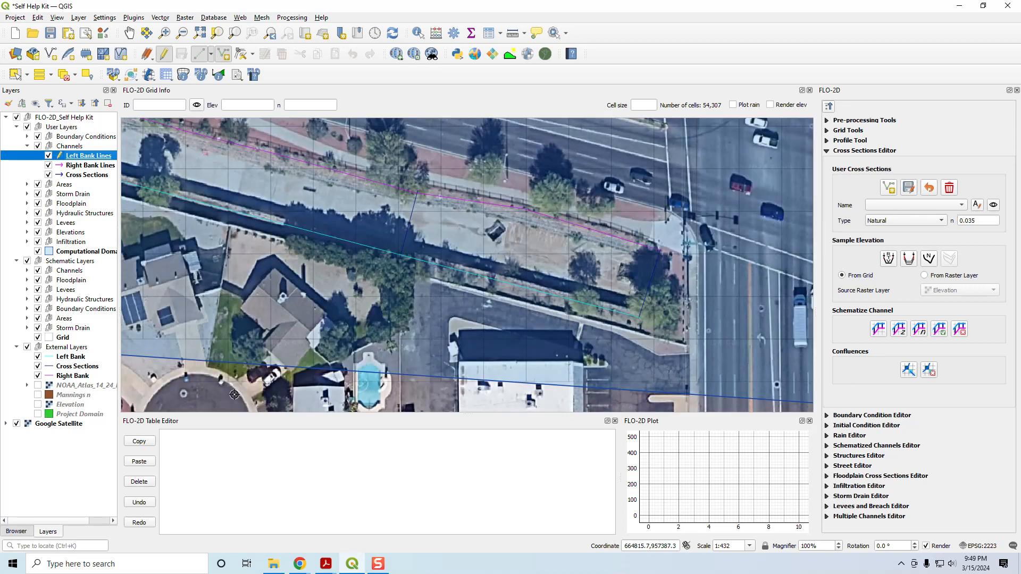
Step: Hide the schematic Grid layer and digitize the first left bank line from the channel's east end westward along the reference Left Bank
{"action": "left_click", "coordinate": [644, 322]}
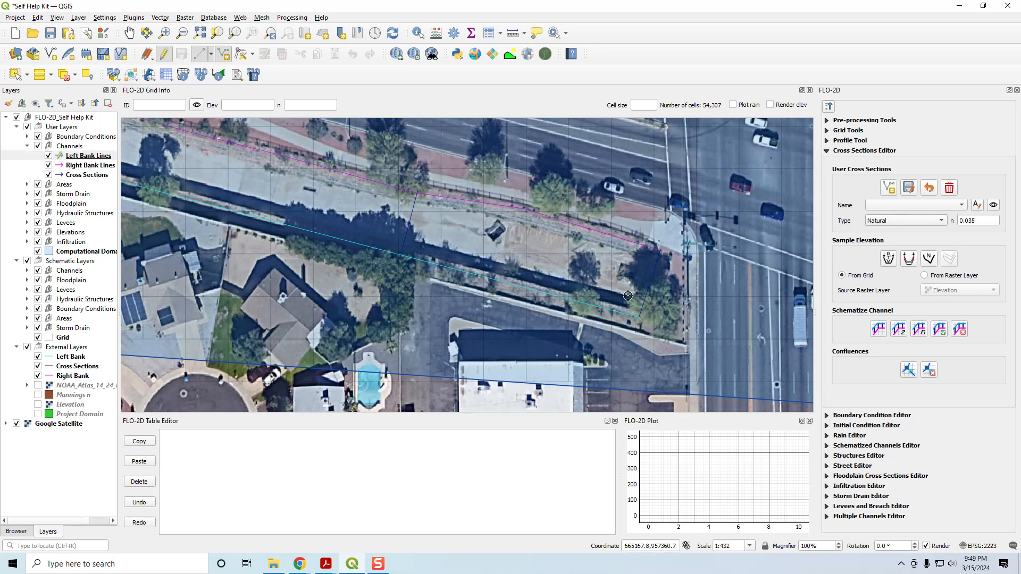
{"action": "left_click", "coordinate": [38, 337]}
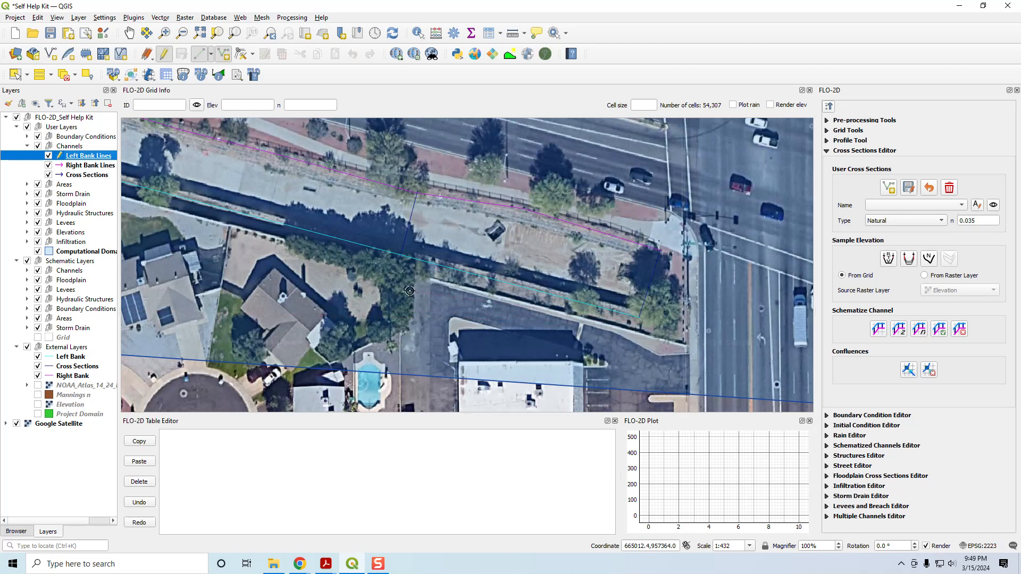
{"action": "left_click_drag", "start_coordinate": [218, 258], "coordinate": [506, 303]}
{"action": "left_click", "coordinate": [259, 243]}
{"action": "left_click", "coordinate": [142, 223]}
{"action": "left_click_drag", "start_coordinate": [139, 250], "coordinate": [798, 346]}
{"action": "left_click", "coordinate": [192, 263]}
{"action": "left_click_drag", "start_coordinate": [154, 324], "coordinate": [401, 326]}
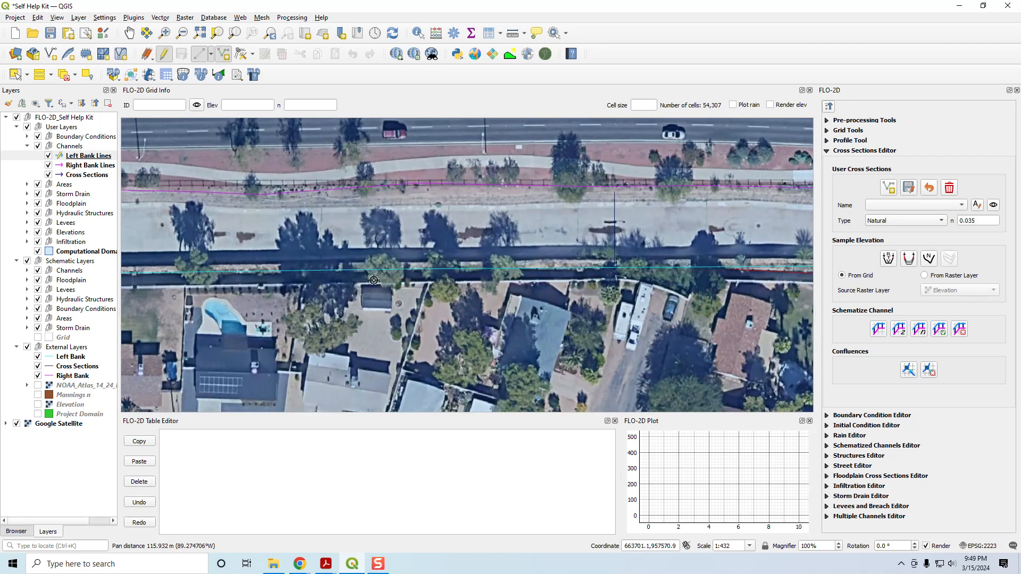
Step: Extend the first left bank line west behind the houses toward the street crossing, following the cyan reference line
{"action": "left_click_drag", "start_coordinate": [156, 273], "coordinate": [524, 301]}
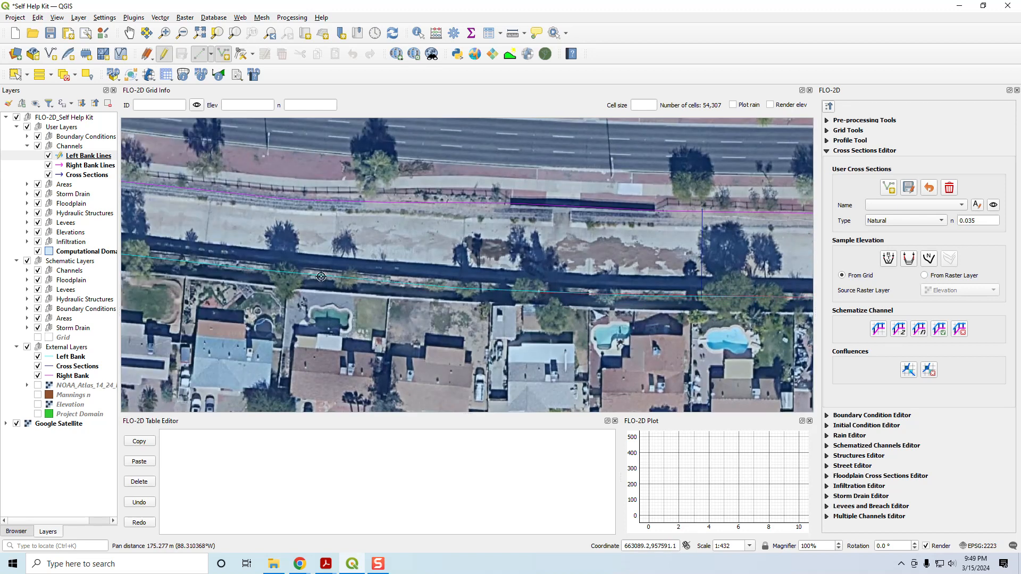
{"action": "left_click_drag", "start_coordinate": [231, 323], "coordinate": [436, 308]}
{"action": "left_click", "coordinate": [424, 209]}
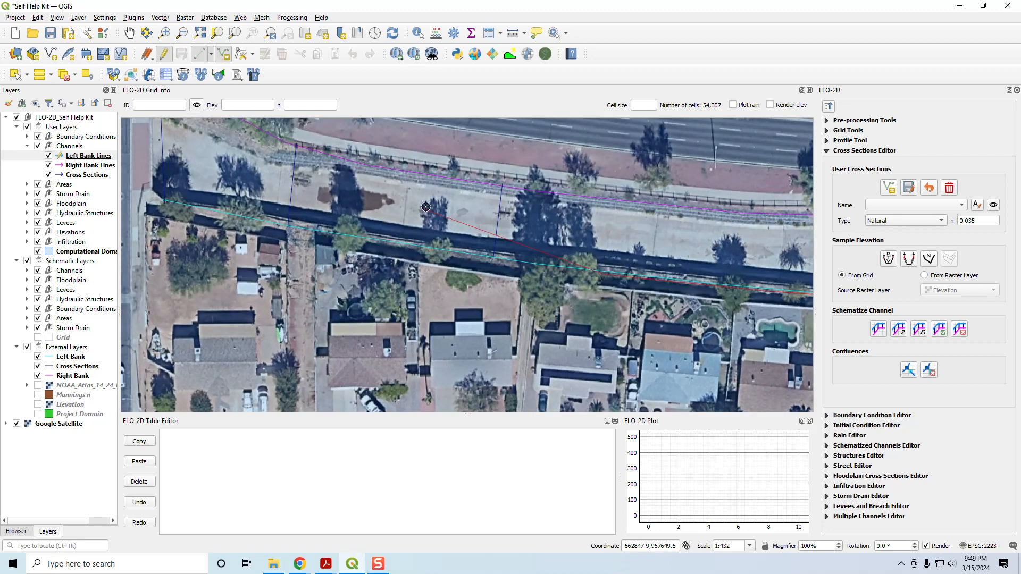
{"action": "right_click", "coordinate": [426, 207]}
{"action": "left_click", "coordinate": [565, 269]}
{"action": "left_click_drag", "start_coordinate": [137, 221], "coordinate": [440, 240]}
{"action": "left_click", "coordinate": [463, 228]}
Step: Show the Grid layer again and finish the first left bank line on the east side of the street crossing
{"action": "left_click", "coordinate": [38, 337]}
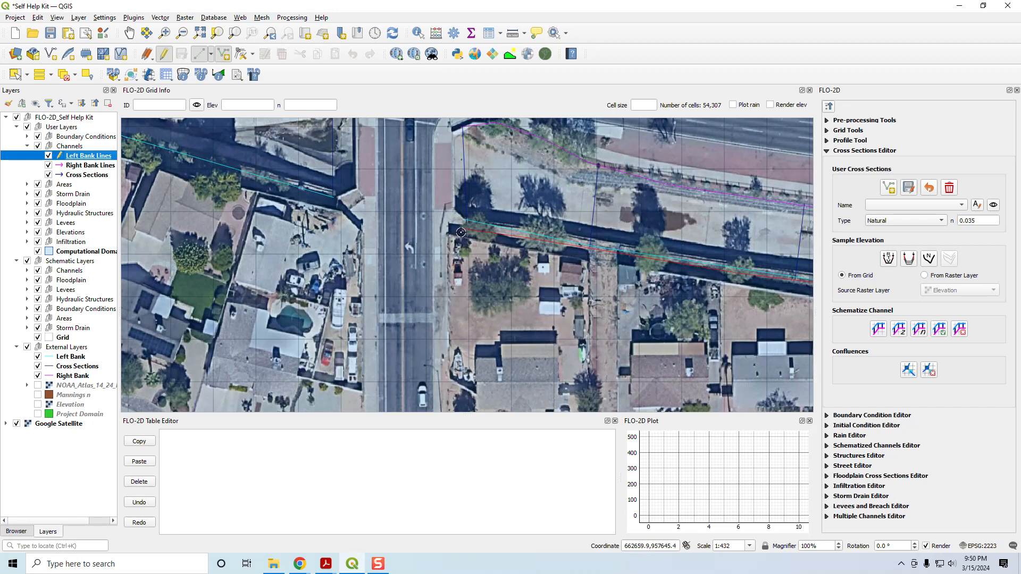
{"action": "left_click_drag", "start_coordinate": [490, 225], "coordinate": [479, 269]}
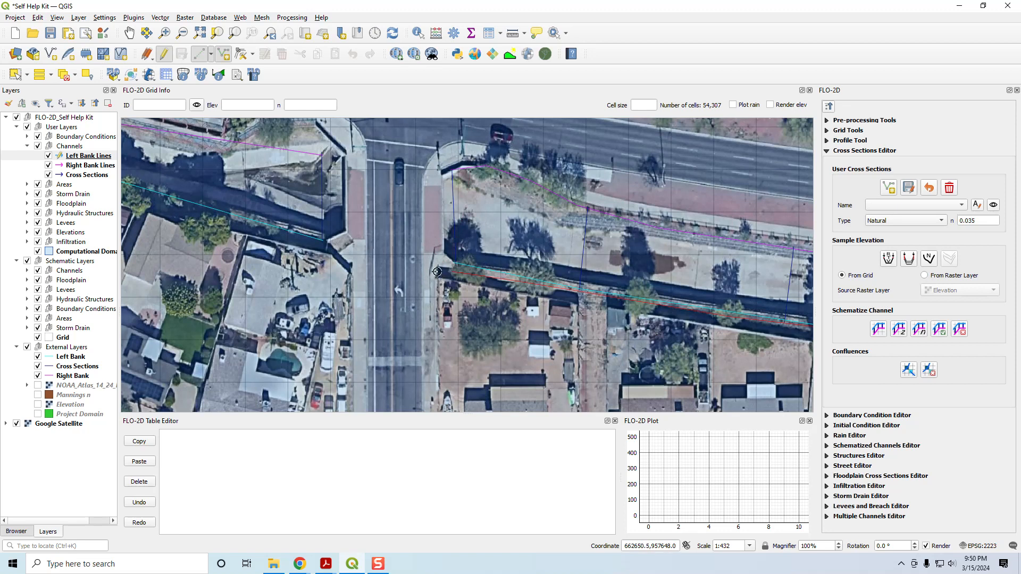
{"action": "right_click", "coordinate": [423, 256]}
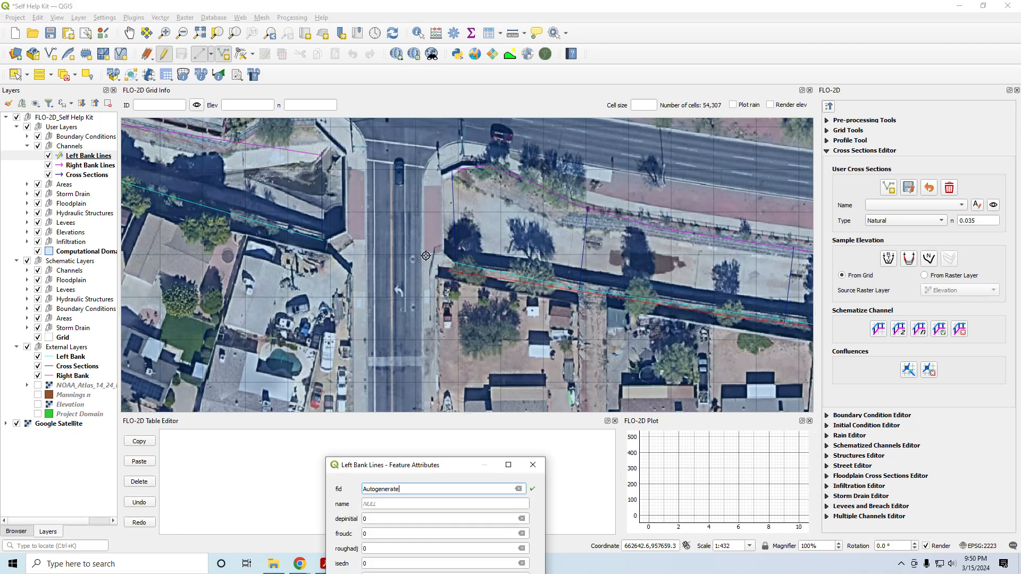
Step: Set the first left bank line's froudc to 0.9 and roughadj to 0.2, and save the feature
{"action": "left_click_drag", "start_coordinate": [450, 467], "coordinate": [490, 129]}
{"action": "double_click", "coordinate": [421, 195]}
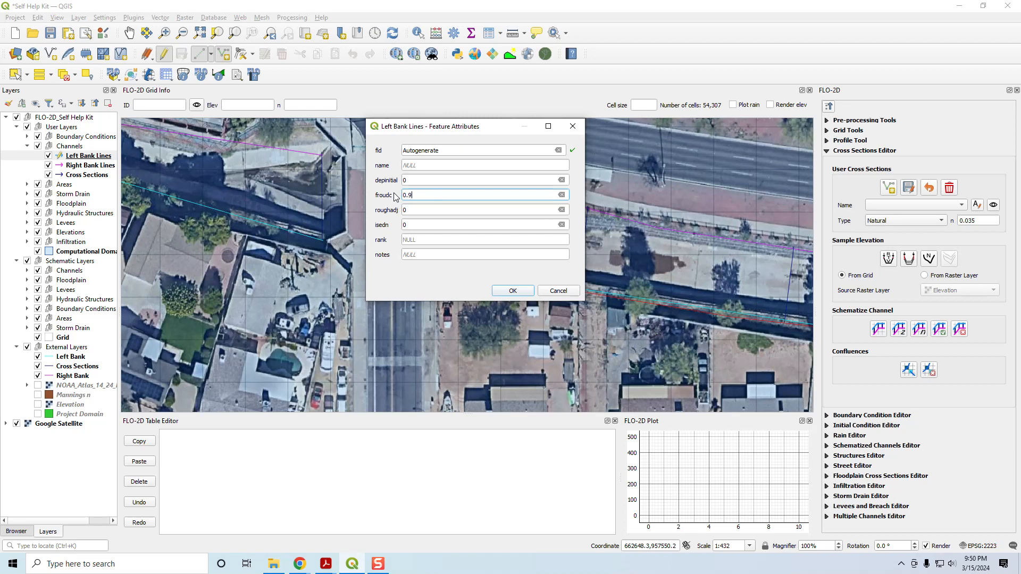
{"action": "key", "text": "Tab"}
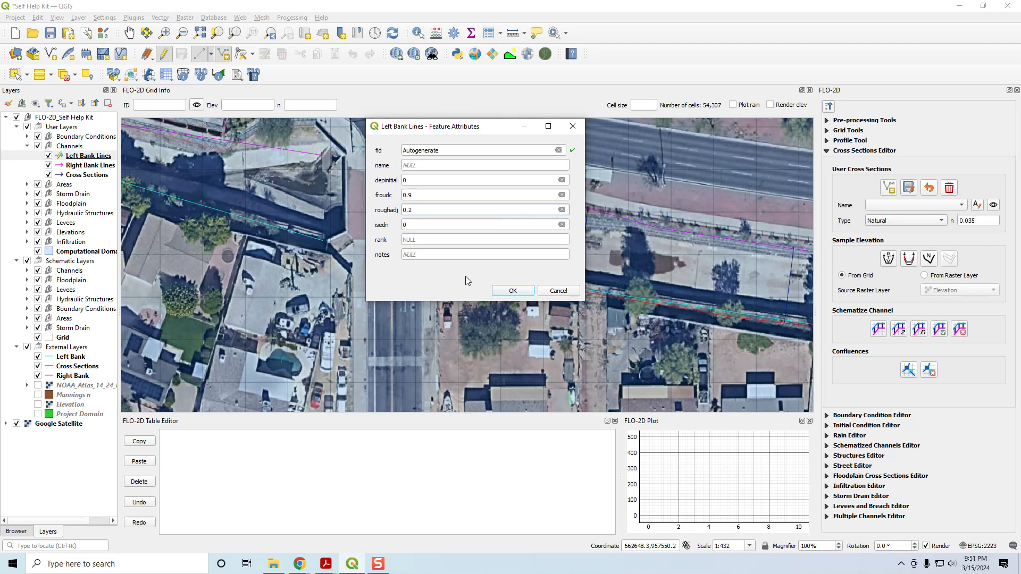
{"action": "left_click", "coordinate": [506, 291]}
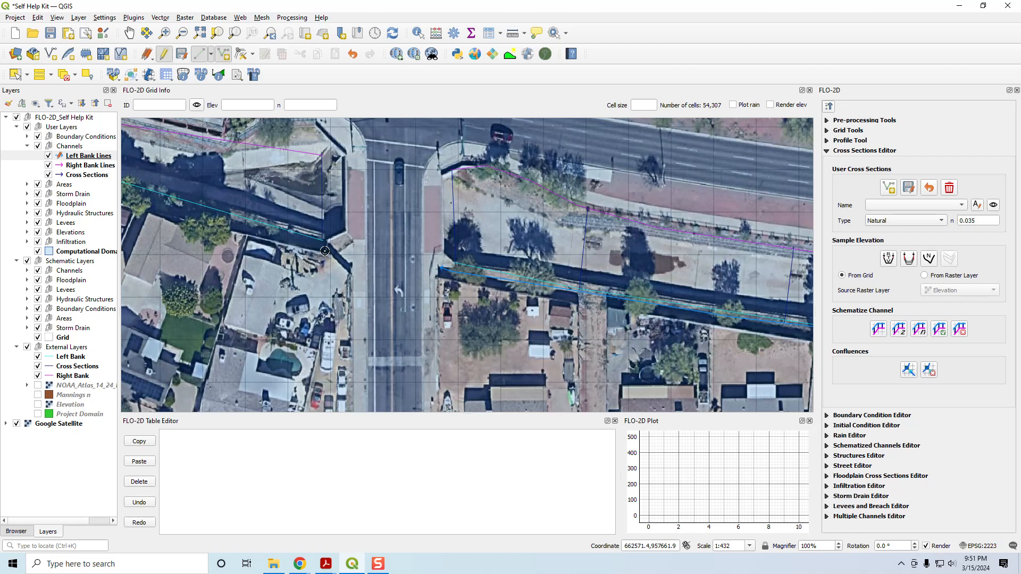
Step: Start the second left bank line on the west side of the street crossing and trace it northwest along the reference Left Bank
{"action": "scroll", "coordinate": [325, 251], "scroll_direction": "up", "scroll_amount": 1}
{"action": "left_click", "coordinate": [330, 245]}
{"action": "left_click", "coordinate": [208, 209]}
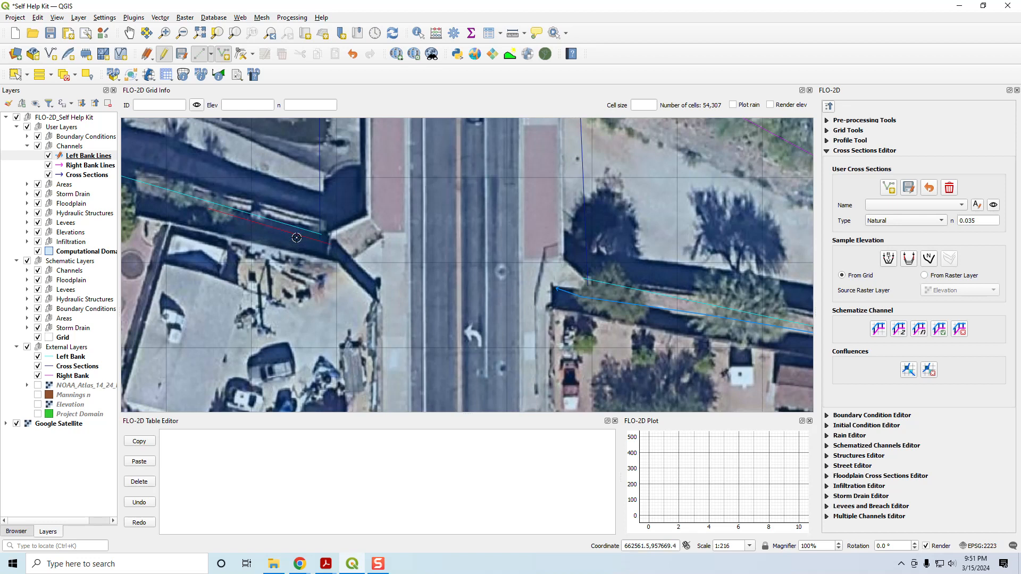
{"action": "scroll", "coordinate": [212, 237], "scroll_direction": "down", "scroll_amount": 3}
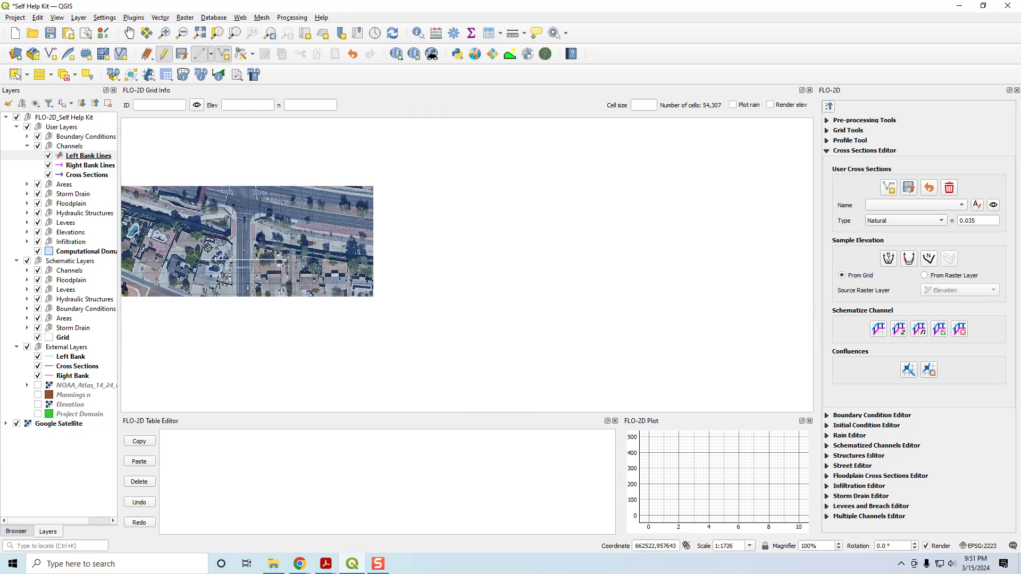
{"action": "left_click_drag", "start_coordinate": [183, 250], "coordinate": [537, 360]}
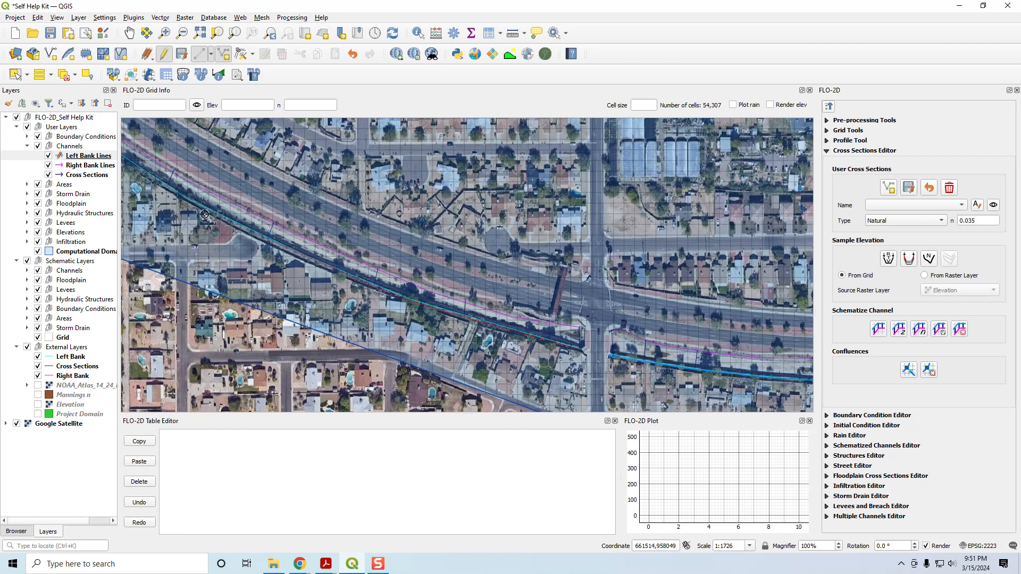
{"action": "left_click_drag", "start_coordinate": [204, 232], "coordinate": [600, 377]}
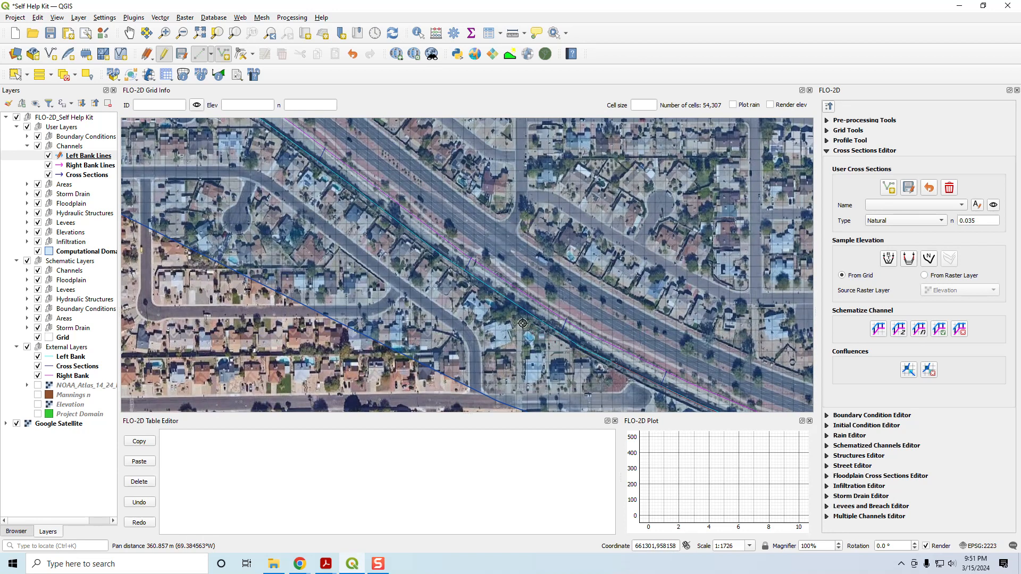
{"action": "scroll", "coordinate": [525, 316], "scroll_direction": "up", "scroll_amount": 2}
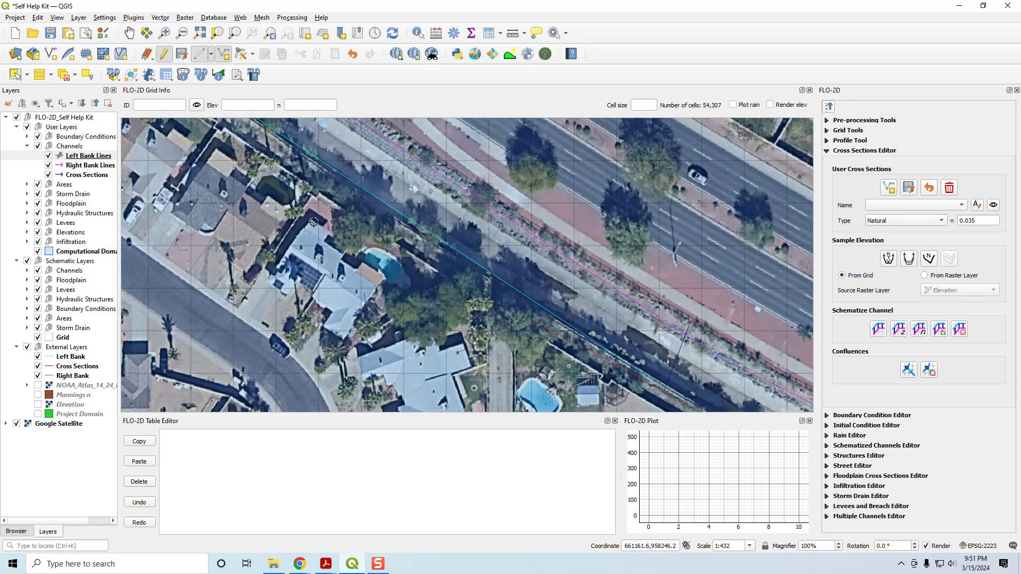
{"action": "left_click", "coordinate": [259, 136]}
{"action": "left_click_drag", "start_coordinate": [283, 200], "coordinate": [482, 379]}
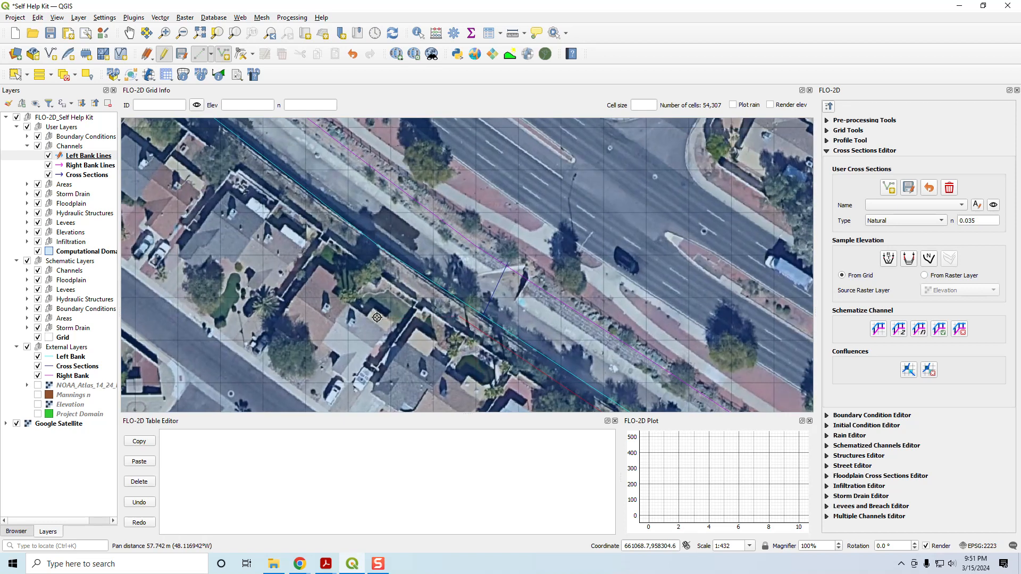
Step: Continue the second left bank line around the bend and finish it on the east side of the next road crossing
{"action": "left_click", "coordinate": [320, 215]}
{"action": "scroll", "coordinate": [278, 200], "scroll_direction": "down", "scroll_amount": 1}
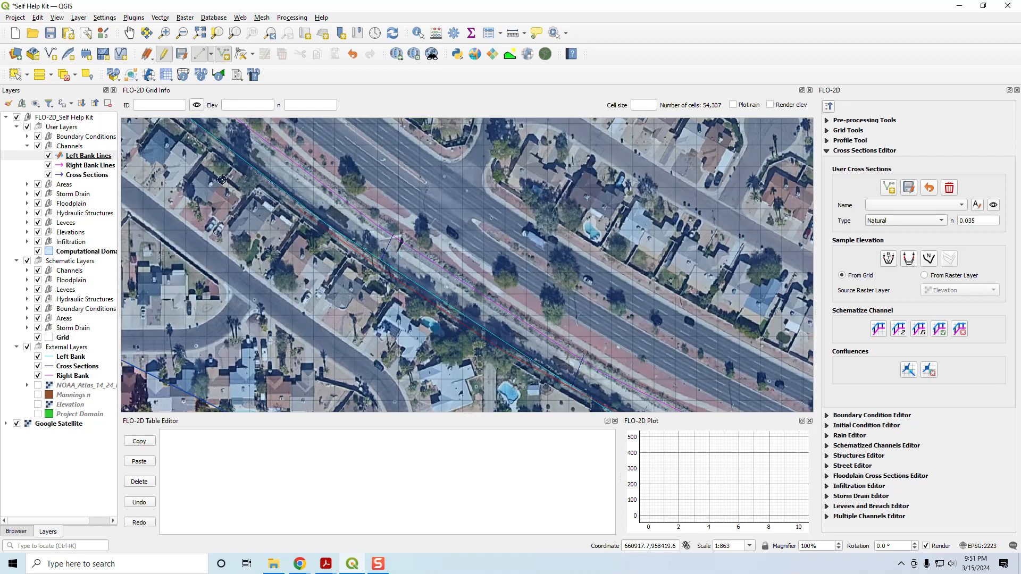
{"action": "left_click_drag", "start_coordinate": [207, 177], "coordinate": [532, 363]}
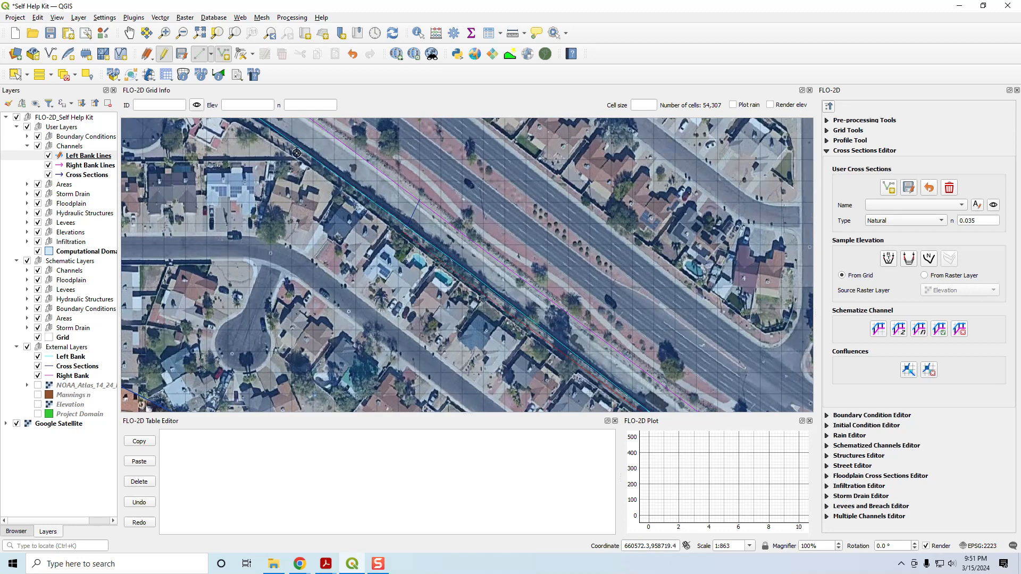
{"action": "left_click_drag", "start_coordinate": [235, 182], "coordinate": [446, 320]}
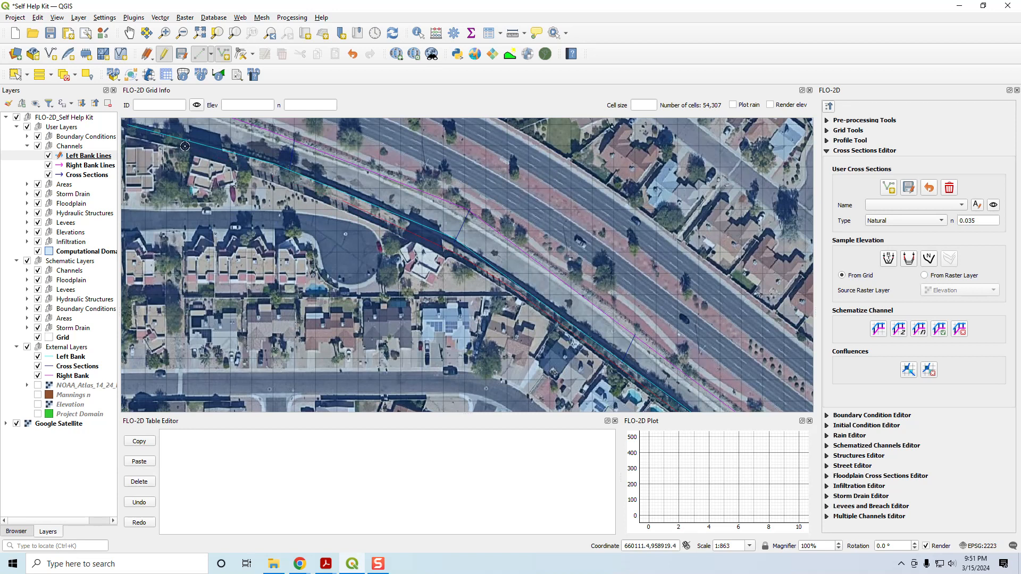
{"action": "left_click_drag", "start_coordinate": [187, 197], "coordinate": [542, 237]}
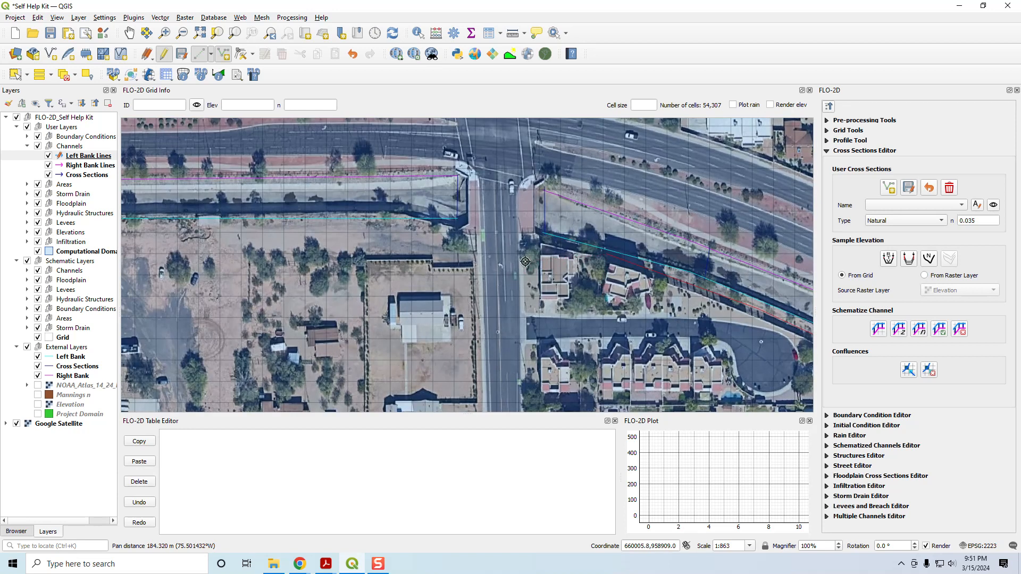
{"action": "scroll", "coordinate": [543, 238], "scroll_direction": "up", "scroll_amount": 1}
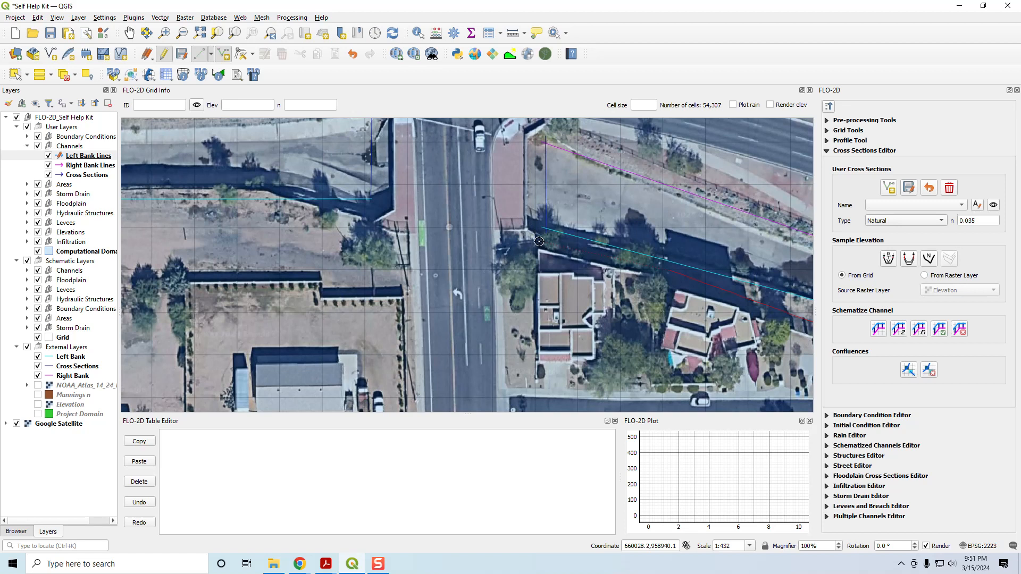
{"action": "left_click", "coordinate": [542, 243]}
{"action": "right_click", "coordinate": [524, 273]}
Step: Set the second left bank line's froudc to 0.9 and roughadj to 0.2, and save the feature
{"action": "left_click_drag", "start_coordinate": [437, 213], "coordinate": [349, 203]}
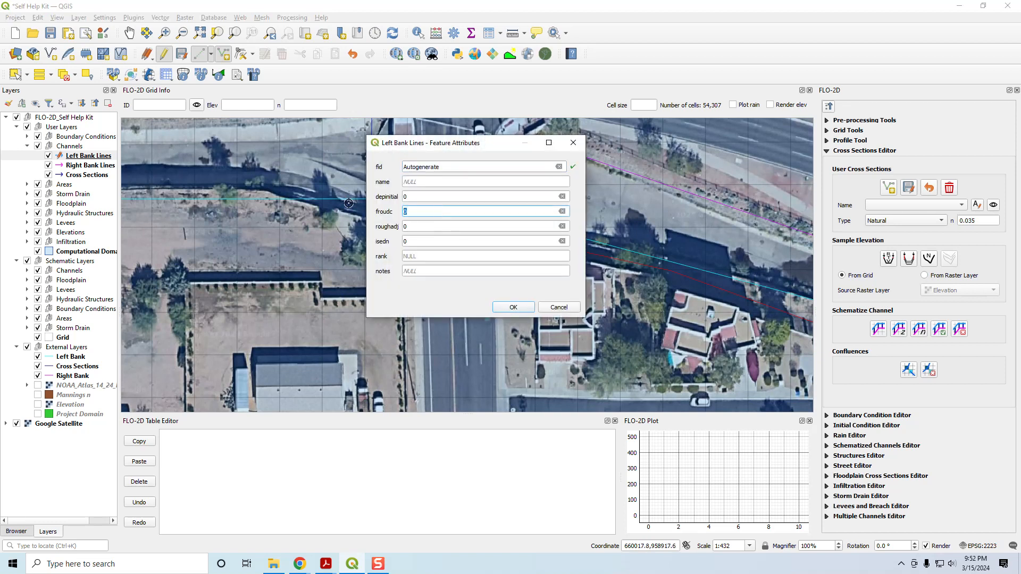
{"action": "type", "text": "0.9"}
{"action": "key", "text": "Tab"}
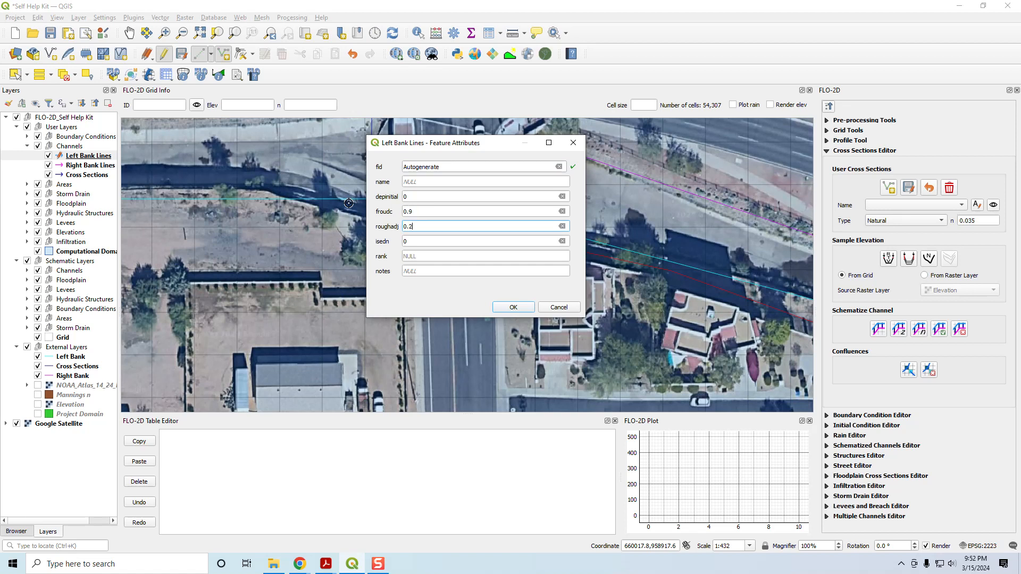
{"action": "key", "text": "Return"}
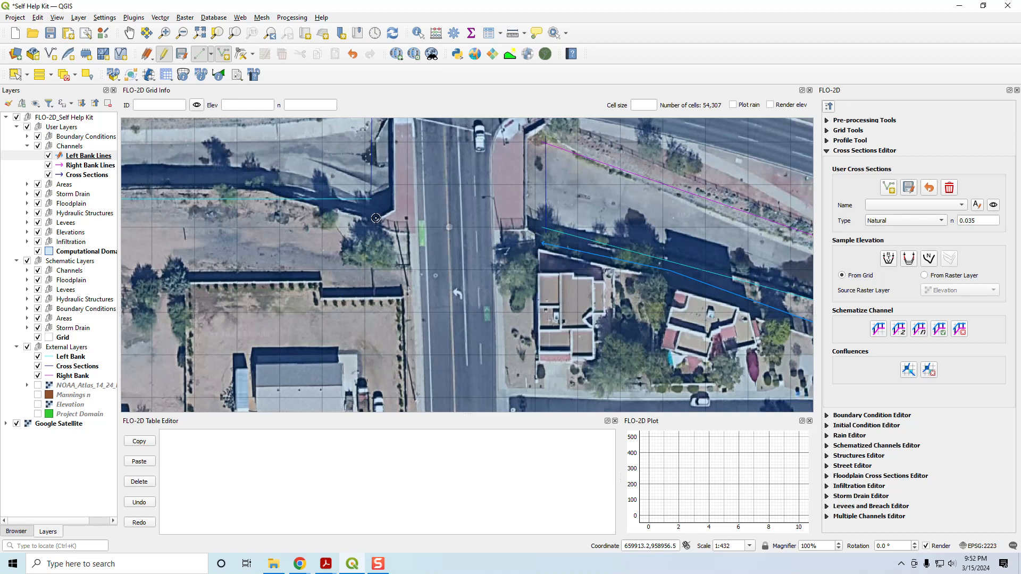
Step: Start the third left bank line west of the second road crossing and trace it westward along the reference Left Bank
{"action": "left_click_drag", "start_coordinate": [381, 207], "coordinate": [475, 258]}
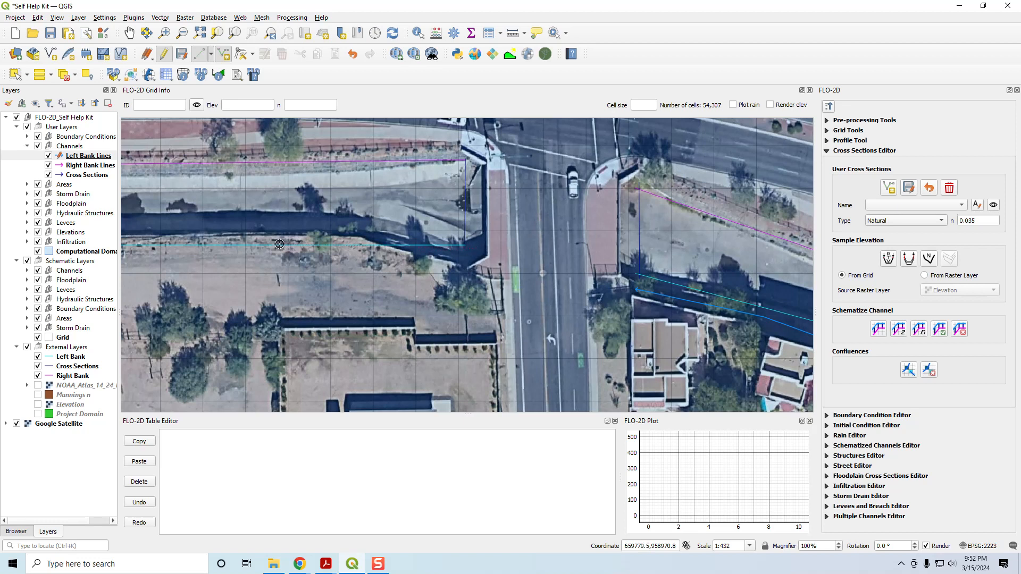
{"action": "scroll", "coordinate": [224, 276], "scroll_direction": "down", "scroll_amount": 1}
{"action": "left_click_drag", "start_coordinate": [174, 282], "coordinate": [976, 301]}
{"action": "scroll", "coordinate": [621, 301], "scroll_direction": "down", "scroll_amount": 1}
{"action": "scroll", "coordinate": [500, 291], "scroll_direction": "up", "scroll_amount": 1}
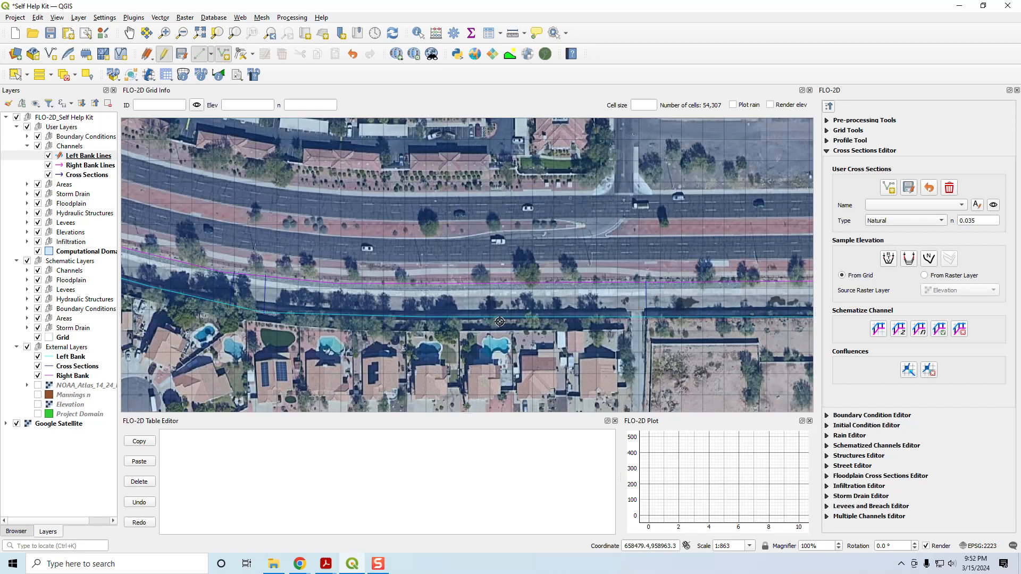
{"action": "left_click", "coordinate": [480, 322]}
{"action": "left_click_drag", "start_coordinate": [261, 351], "coordinate": [672, 398]}
{"action": "left_click", "coordinate": [539, 338]}
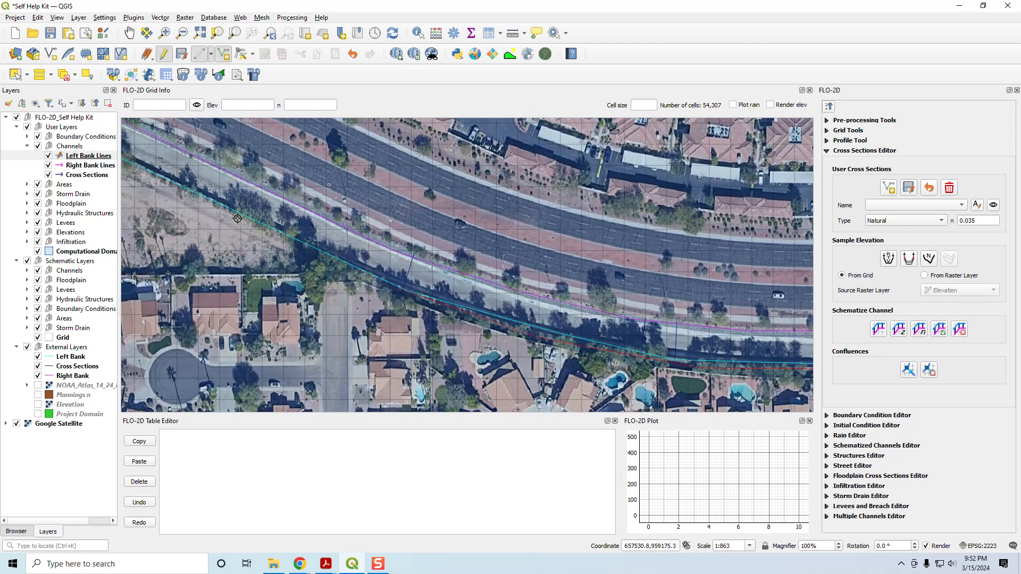
Step: Extend the third left bank line northwest through the widened channel outlet and finish it at the computational domain's west boundary
{"action": "left_click", "coordinate": [240, 217]}
{"action": "left_click_drag", "start_coordinate": [156, 236], "coordinate": [498, 420]}
{"action": "left_click", "coordinate": [449, 341]}
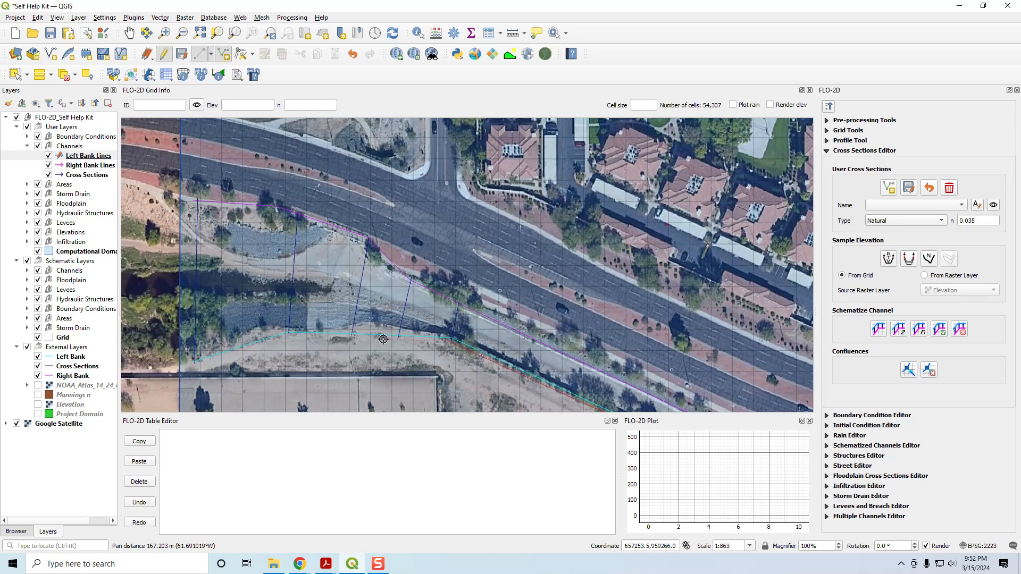
{"action": "left_click", "coordinate": [340, 337]}
{"action": "left_click", "coordinate": [285, 335]}
{"action": "left_click", "coordinate": [192, 361]}
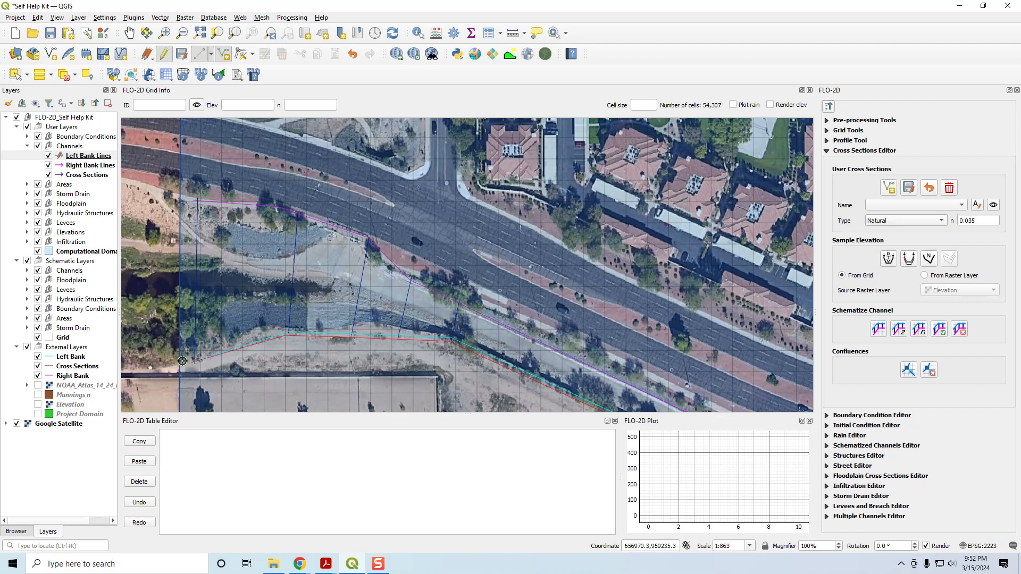
{"action": "right_click", "coordinate": [184, 360]}
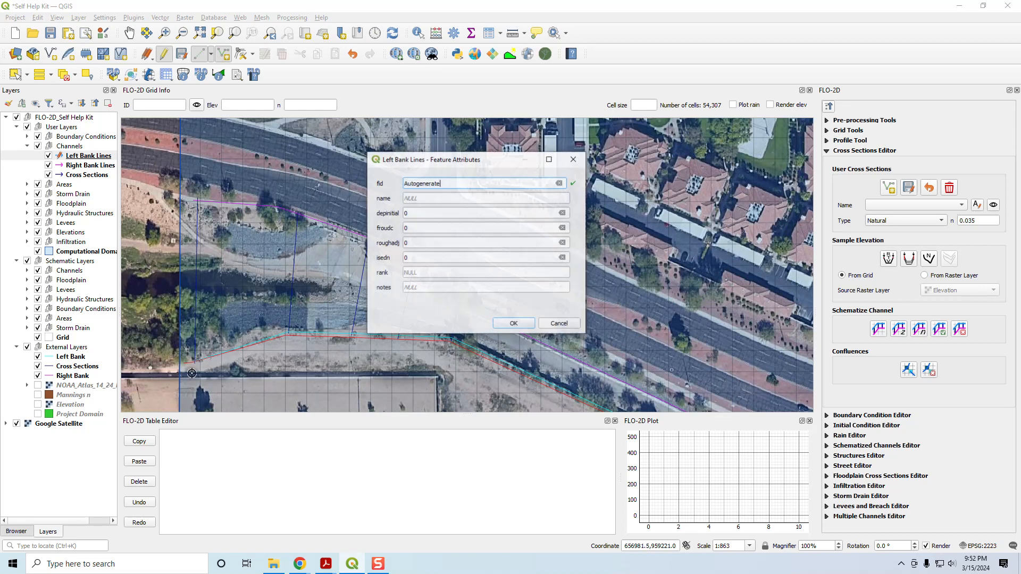
Step: Set the third left bank line's froudc to 0.9, enter its roughadj value, save the feature, and select the Left Bank Lines layer
{"action": "double_click", "coordinate": [429, 229]}
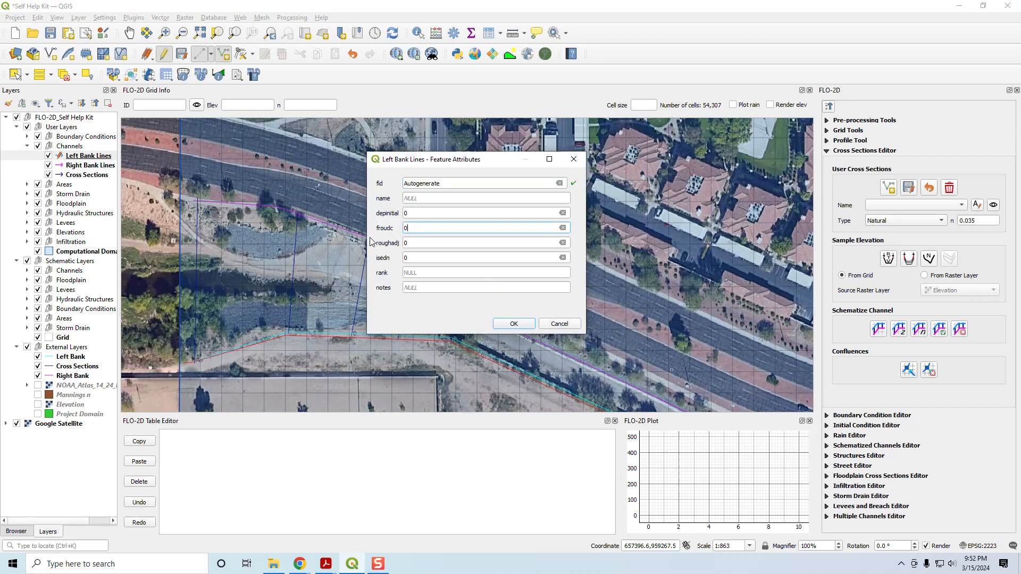
{"action": "type", "text": "0.9"}
{"action": "key", "text": "Tab"}
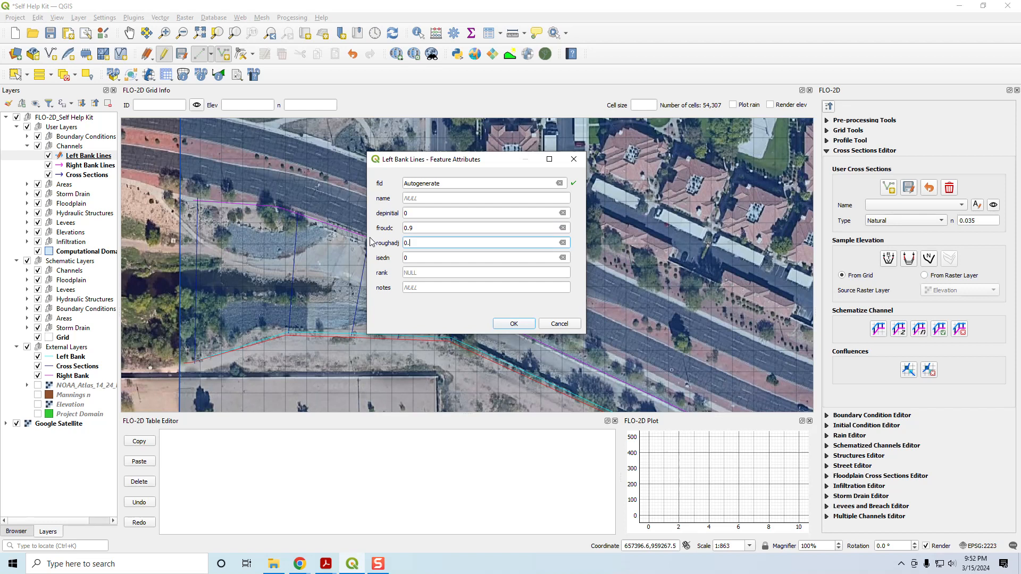
{"action": "key", "text": "Return"}
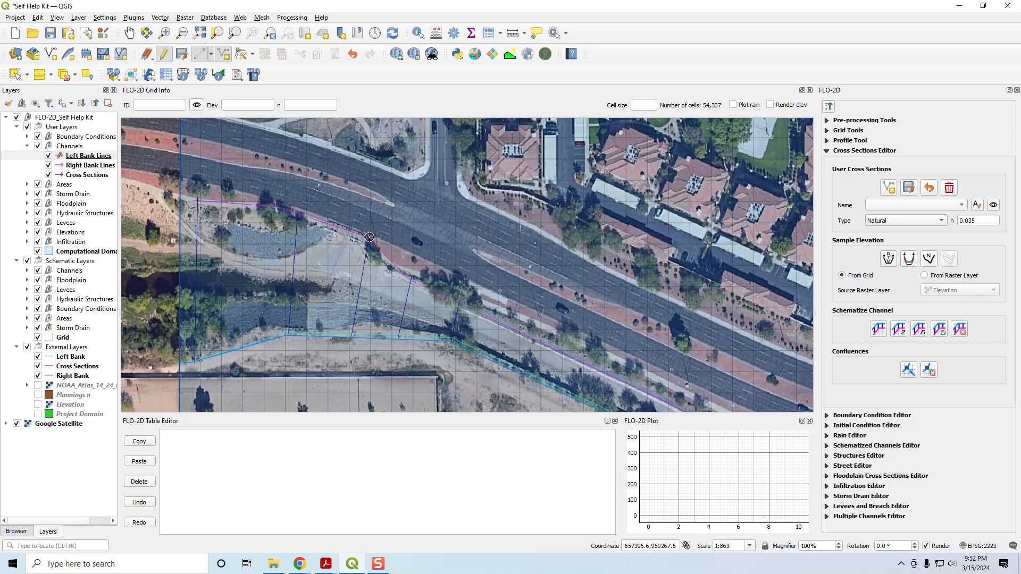
{"action": "left_click", "coordinate": [92, 157]}
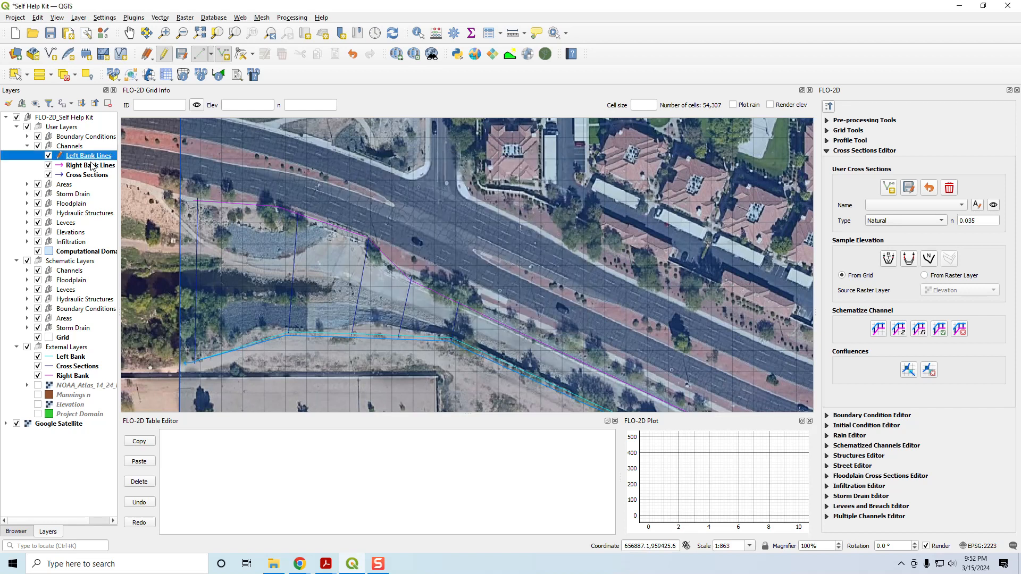
Step: Save the Left Bank Lines layer edits and make the Right Bank Lines user layer editable
{"action": "left_click", "coordinate": [187, 56]}
{"action": "scroll", "coordinate": [314, 289], "scroll_direction": "down", "scroll_amount": 3}
{"action": "left_click_drag", "start_coordinate": [604, 351], "coordinate": [399, 314]}
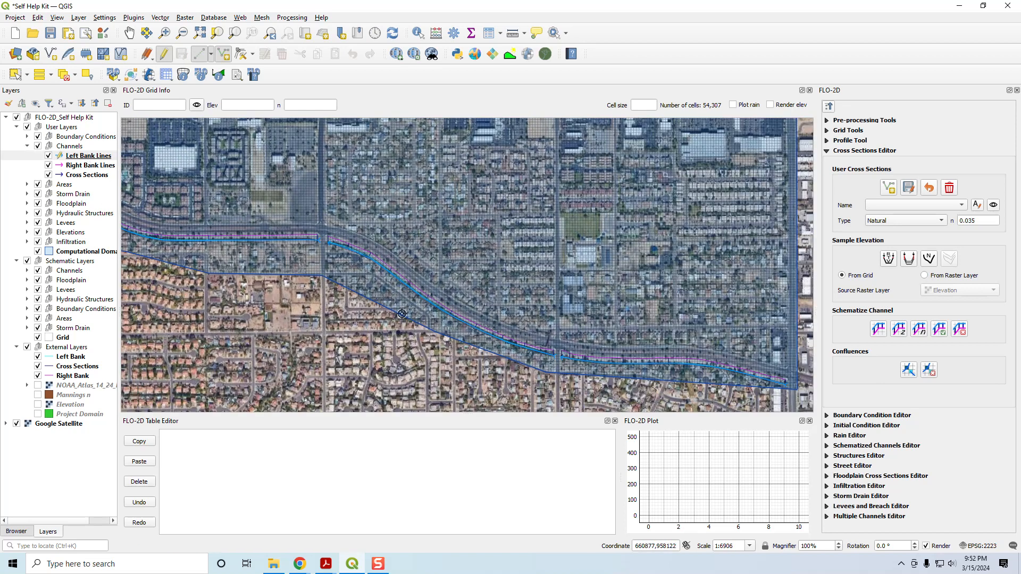
{"action": "scroll", "coordinate": [787, 394], "scroll_direction": "up", "scroll_amount": 2}
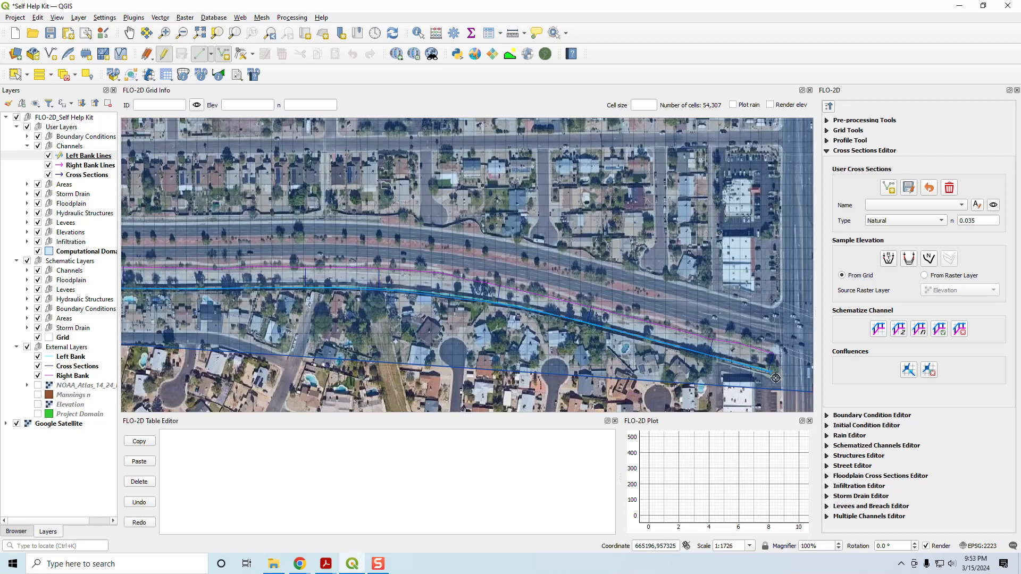
{"action": "scroll", "coordinate": [775, 377], "scroll_direction": "up", "scroll_amount": 2}
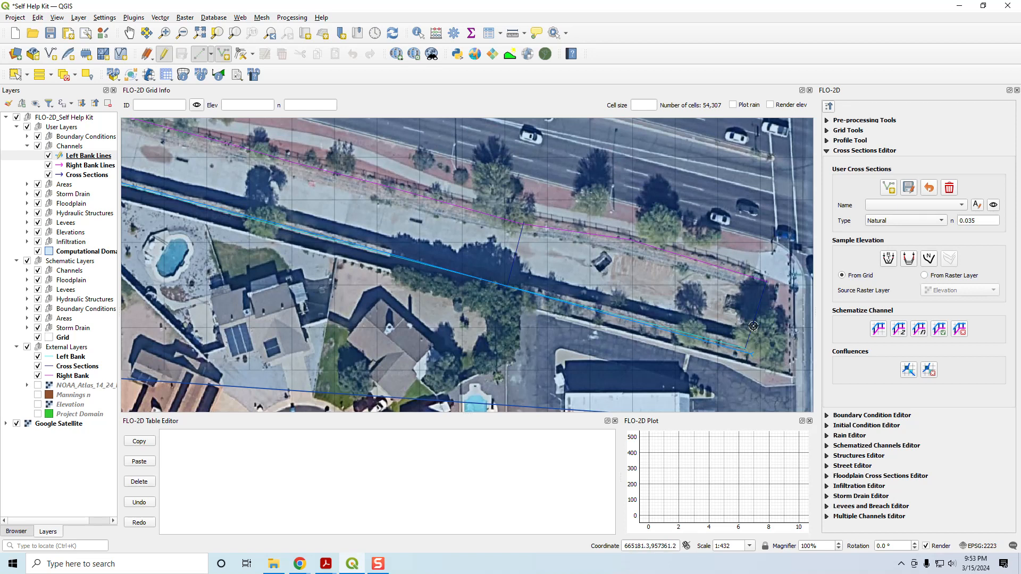
{"action": "scroll", "coordinate": [722, 368], "scroll_direction": "down", "scroll_amount": 1}
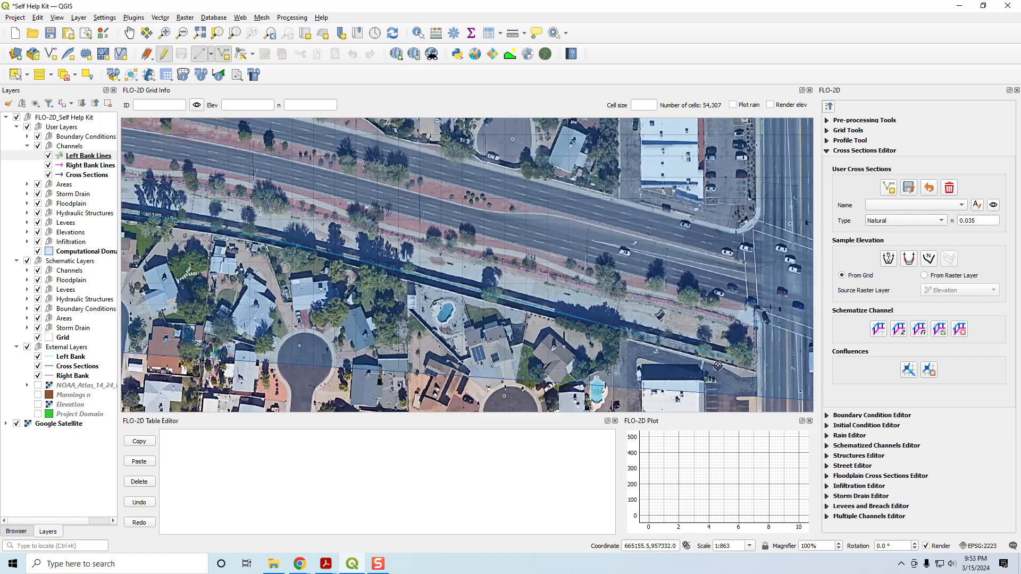
{"action": "left_click", "coordinate": [74, 166]}
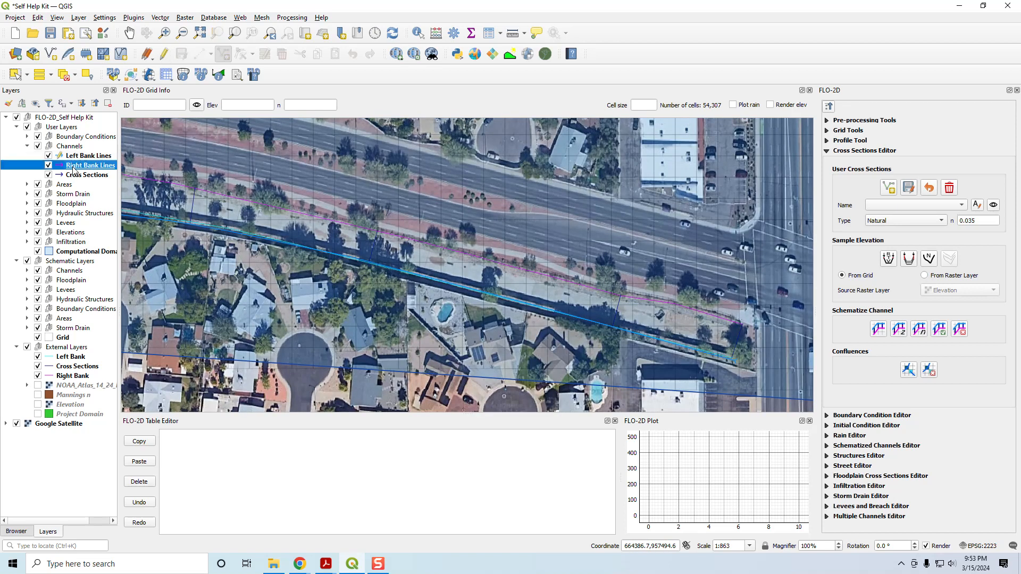
{"action": "left_click", "coordinate": [163, 53]}
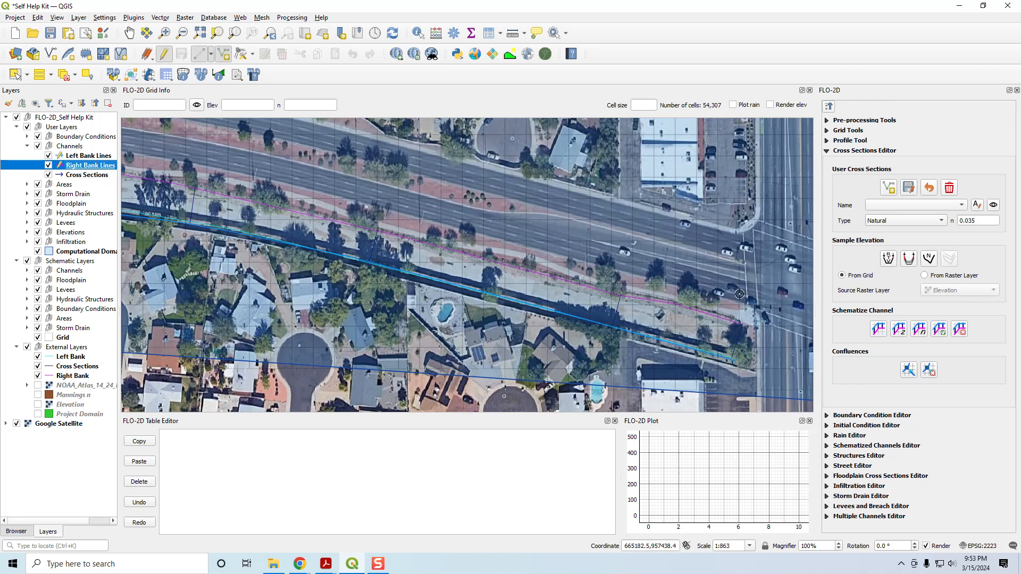
Step: Start the first right bank line at the channel's east end and trace it westward along the reference Right Bank
{"action": "scroll", "coordinate": [739, 321], "scroll_direction": "up", "scroll_amount": 1}
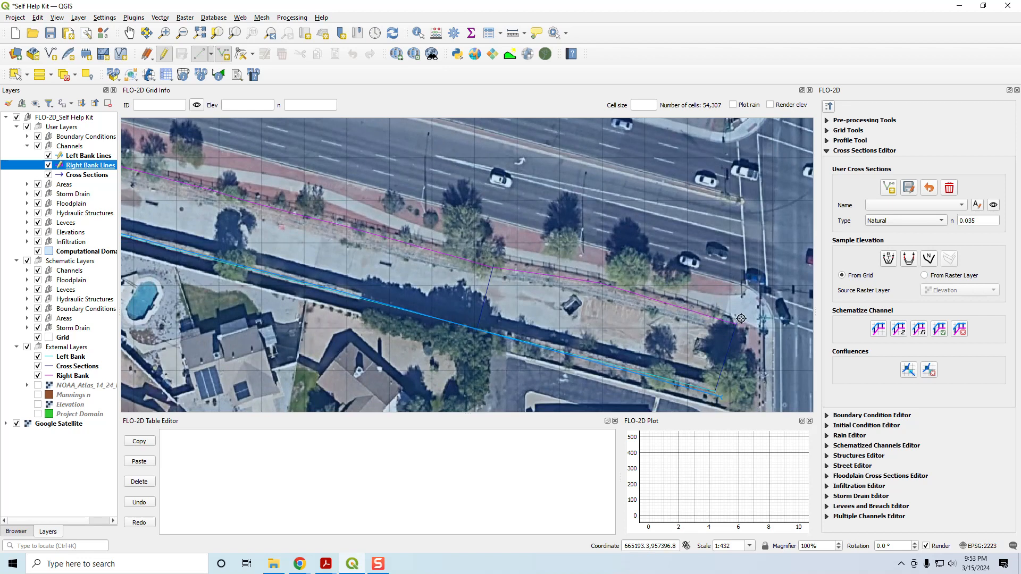
{"action": "left_click", "coordinate": [737, 318]}
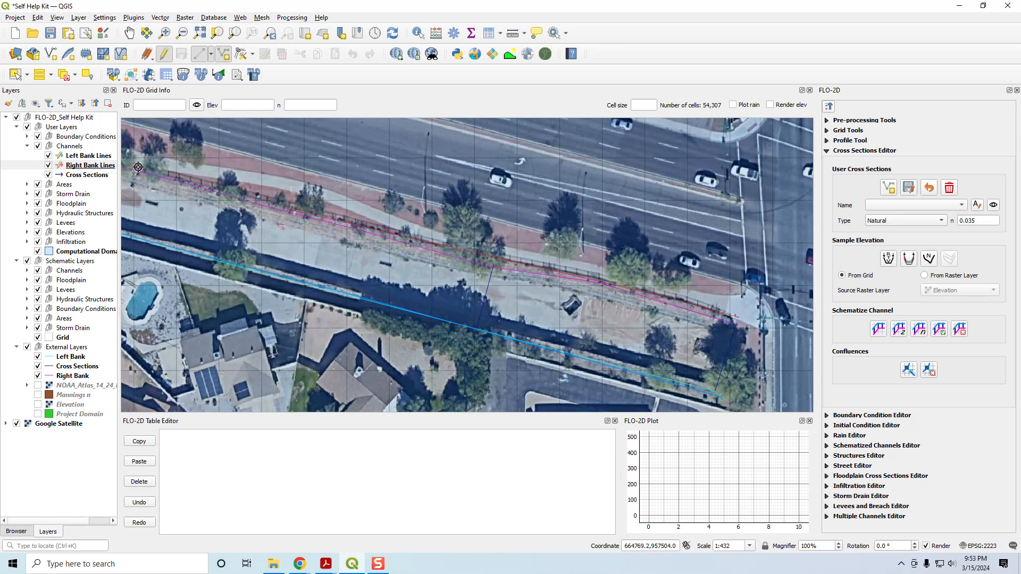
{"action": "left_click_drag", "start_coordinate": [137, 169], "coordinate": [478, 250]}
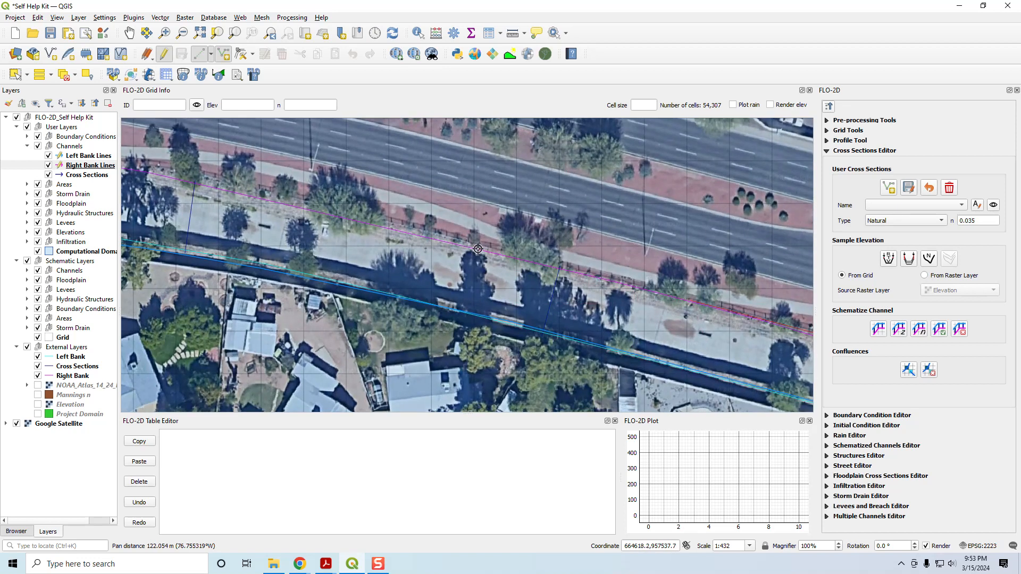
{"action": "left_click_drag", "start_coordinate": [208, 178], "coordinate": [617, 269]}
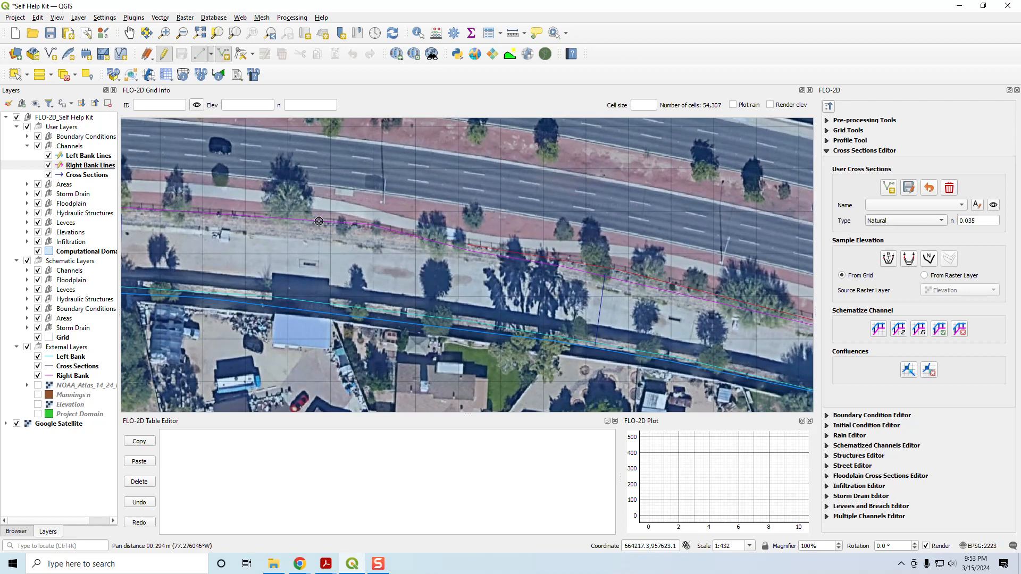
{"action": "left_click", "coordinate": [354, 227]}
{"action": "left_click", "coordinate": [160, 210]}
{"action": "left_click_drag", "start_coordinate": [136, 272], "coordinate": [582, 338]}
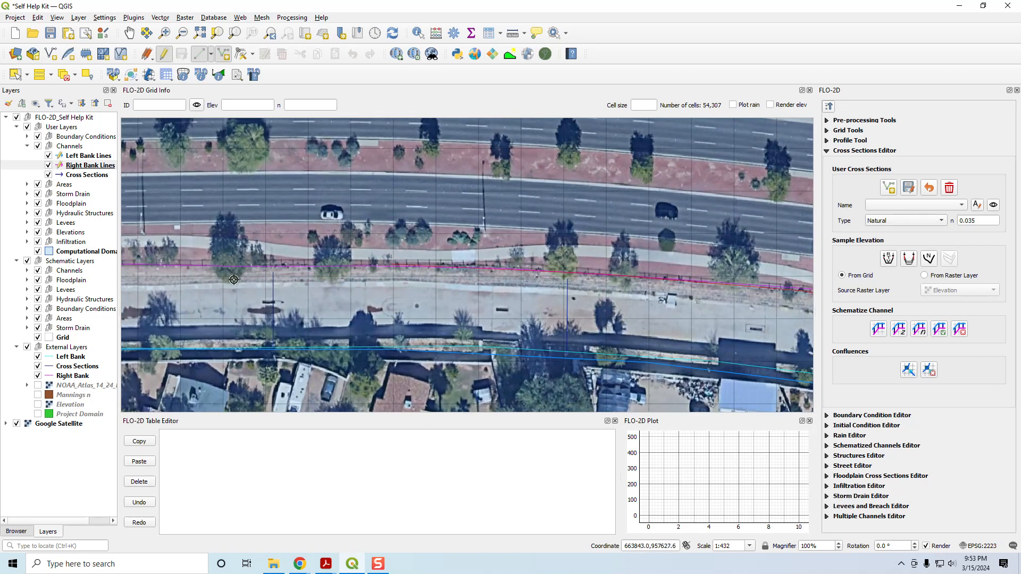
{"action": "left_click", "coordinate": [166, 266]}
{"action": "left_click_drag", "start_coordinate": [178, 316], "coordinate": [515, 341]}
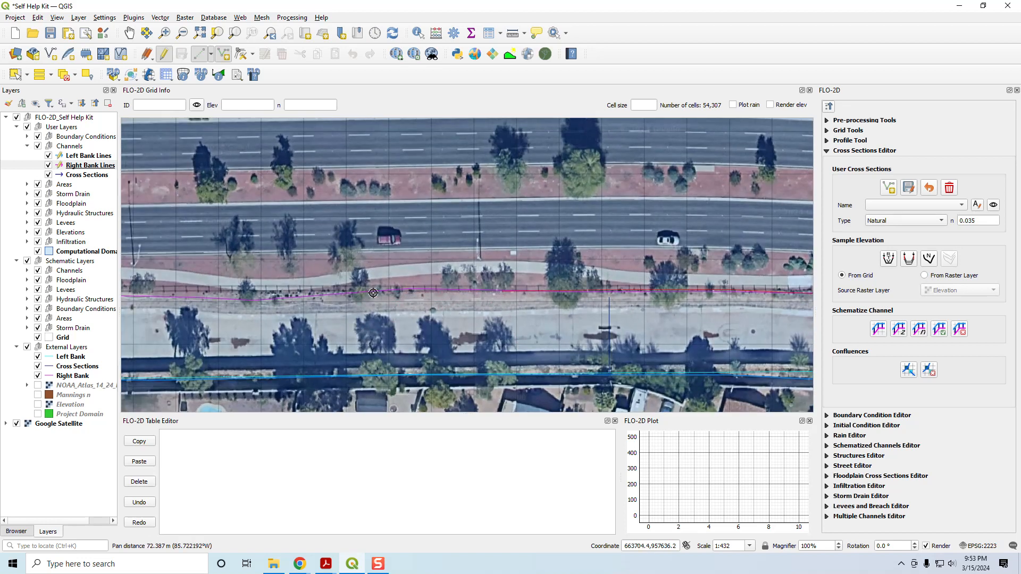
Step: Extend the first right bank line west to the first road crossing, finish it there, and accept its default attributes
{"action": "left_click_drag", "start_coordinate": [227, 320], "coordinate": [360, 340]}
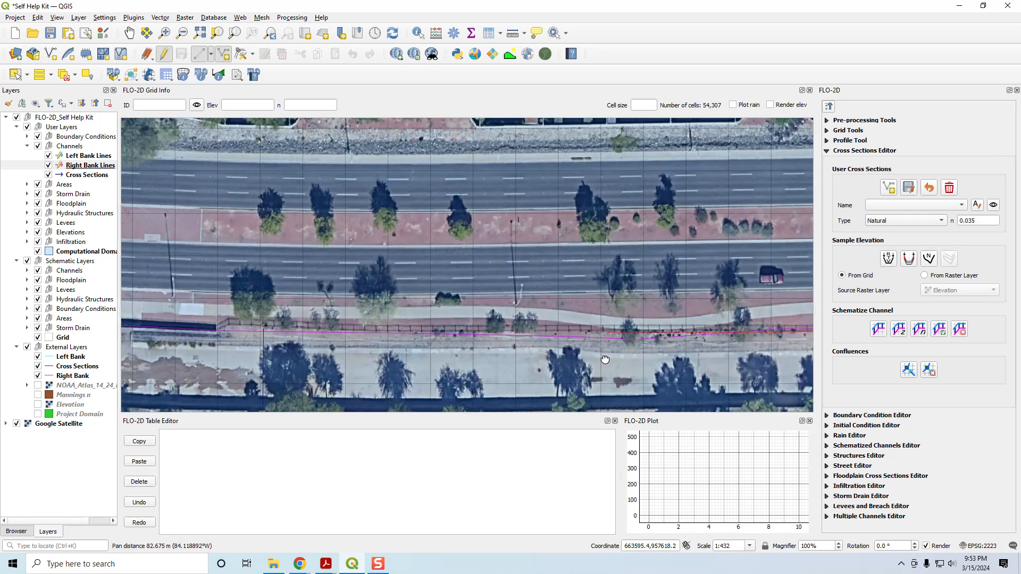
{"action": "left_click_drag", "start_coordinate": [249, 376], "coordinate": [511, 377]}
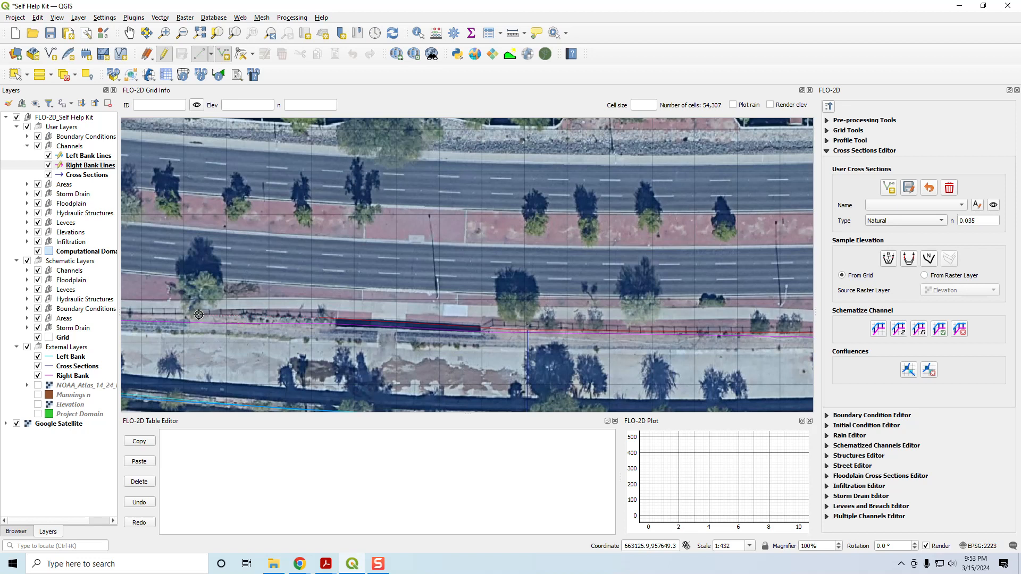
{"action": "left_click_drag", "start_coordinate": [183, 345], "coordinate": [507, 308]}
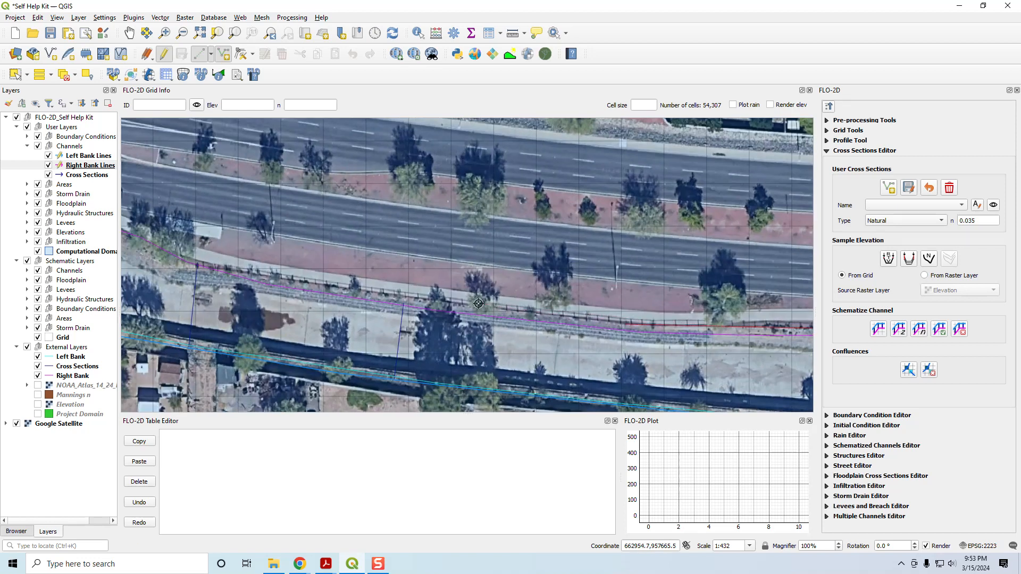
{"action": "left_click_drag", "start_coordinate": [246, 294], "coordinate": [484, 334]}
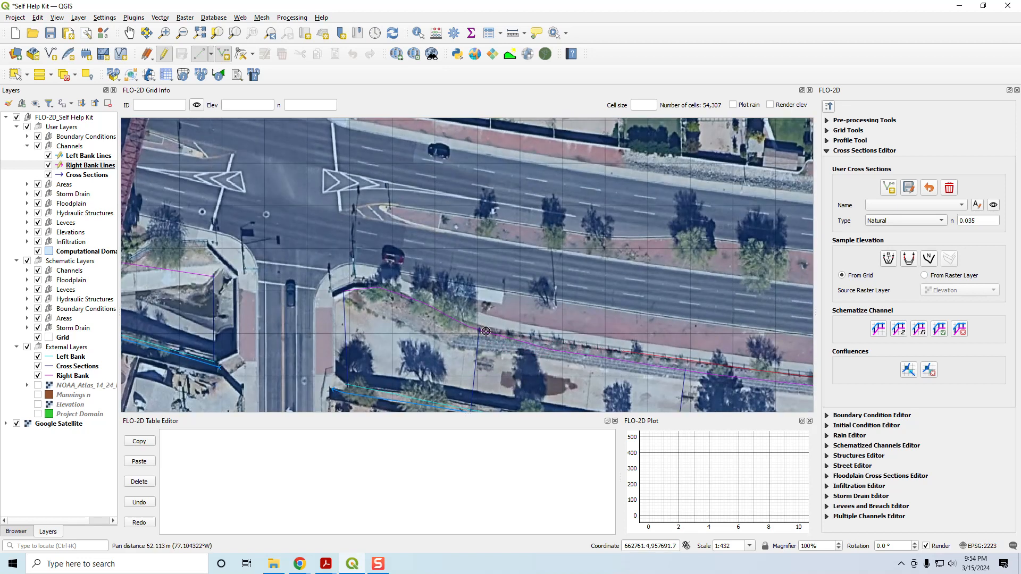
{"action": "left_click", "coordinate": [378, 287]}
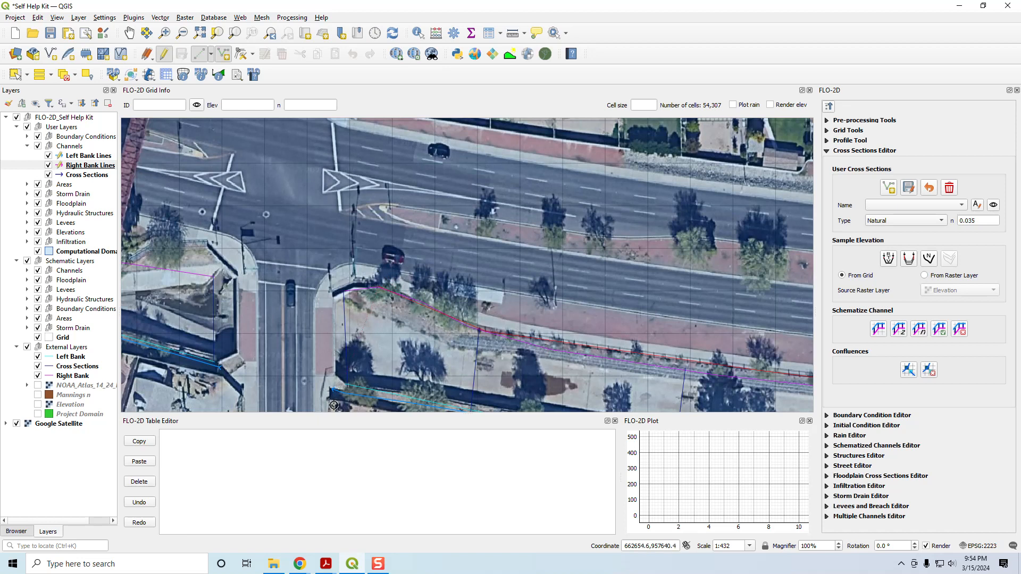
{"action": "left_click", "coordinate": [334, 286]}
{"action": "right_click", "coordinate": [372, 317]}
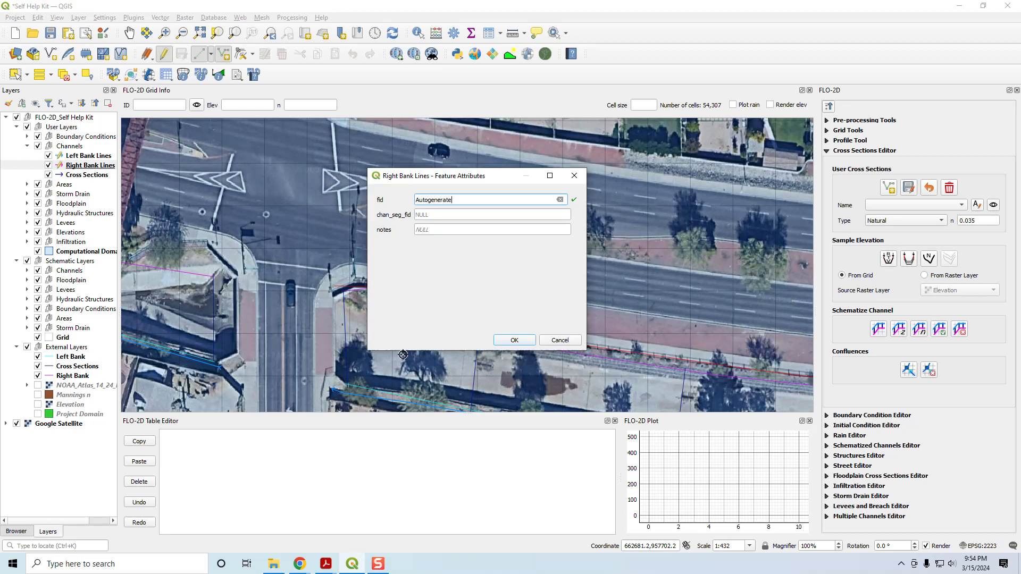
{"action": "left_click", "coordinate": [511, 341]}
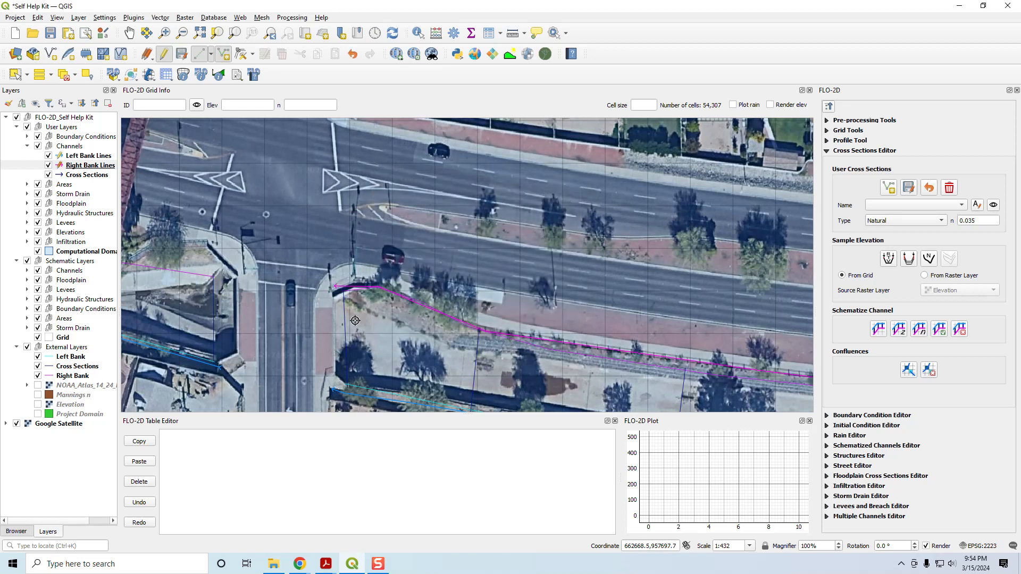
Step: Start the second right bank line just west of the first road crossing and trace it northwest along the reference Right Bank
{"action": "left_click_drag", "start_coordinate": [258, 294], "coordinate": [559, 318]}
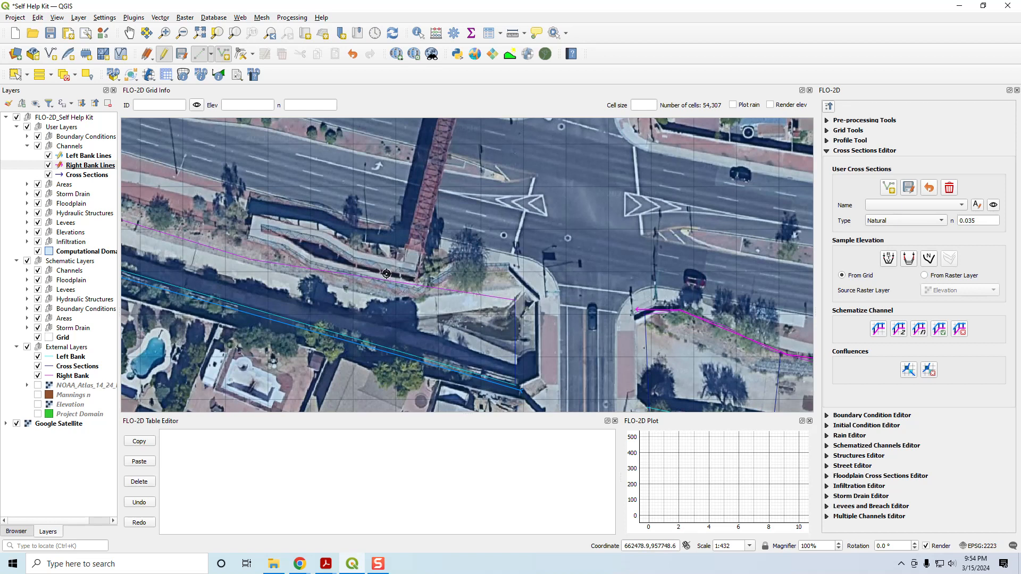
{"action": "left_click_drag", "start_coordinate": [201, 223], "coordinate": [399, 244]}
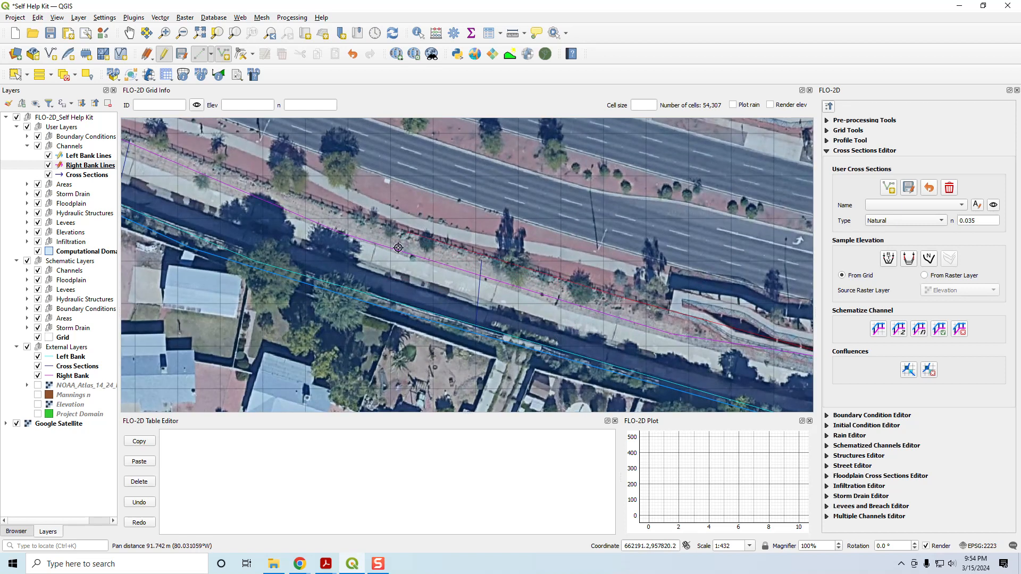
{"action": "left_click", "coordinate": [193, 160]}
{"action": "left_click_drag", "start_coordinate": [189, 224], "coordinate": [423, 171]}
{"action": "left_click_drag", "start_coordinate": [243, 177], "coordinate": [558, 360]}
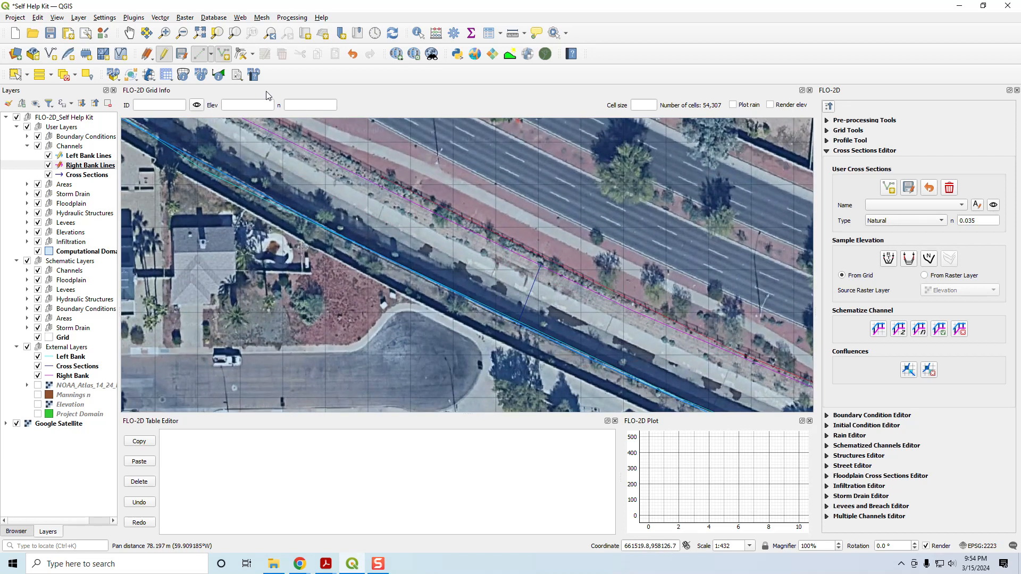
{"action": "left_click_drag", "start_coordinate": [233, 210], "coordinate": [660, 468]}
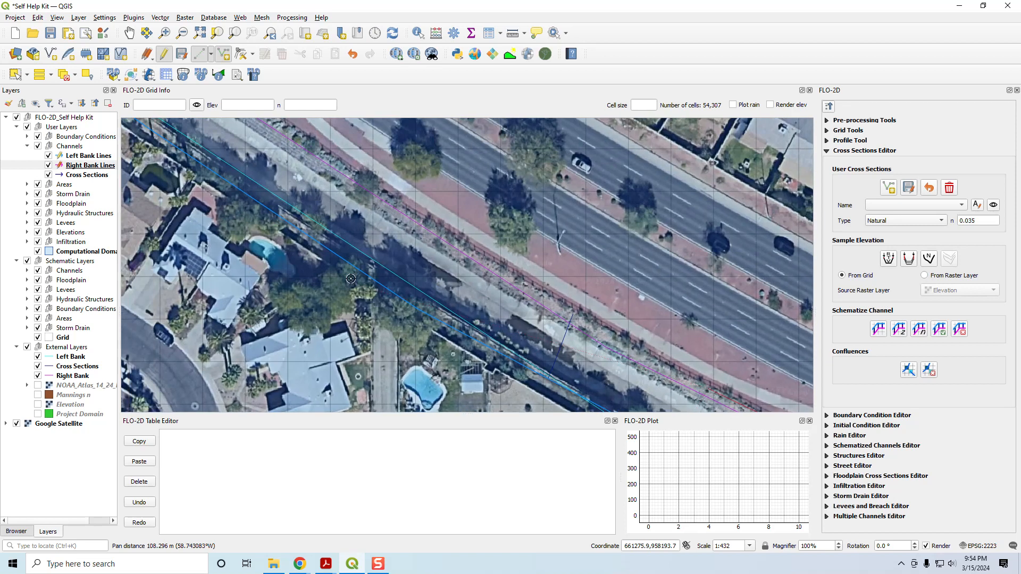
{"action": "left_click_drag", "start_coordinate": [275, 172], "coordinate": [608, 466]}
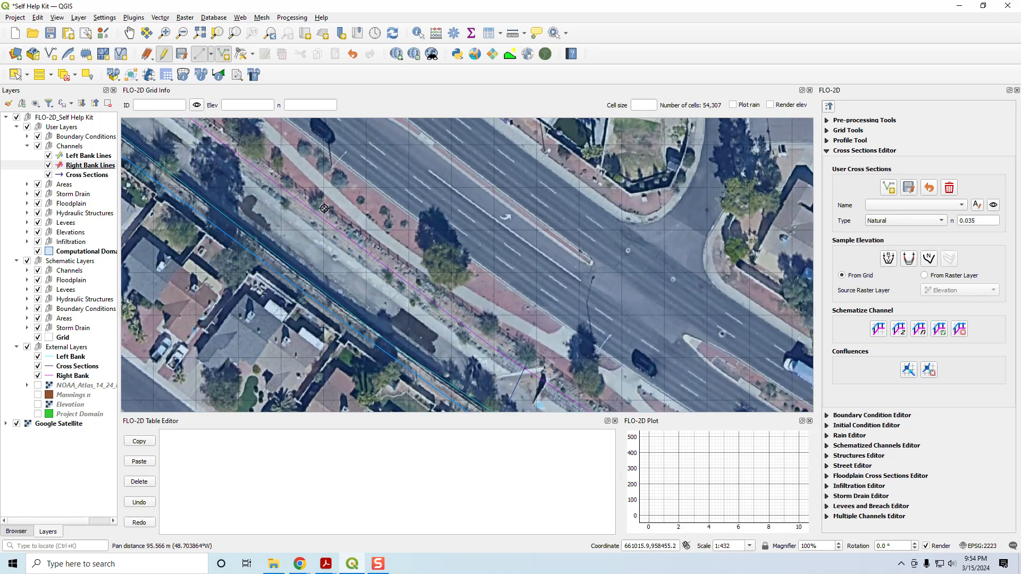
{"action": "left_click_drag", "start_coordinate": [260, 183], "coordinate": [640, 474]}
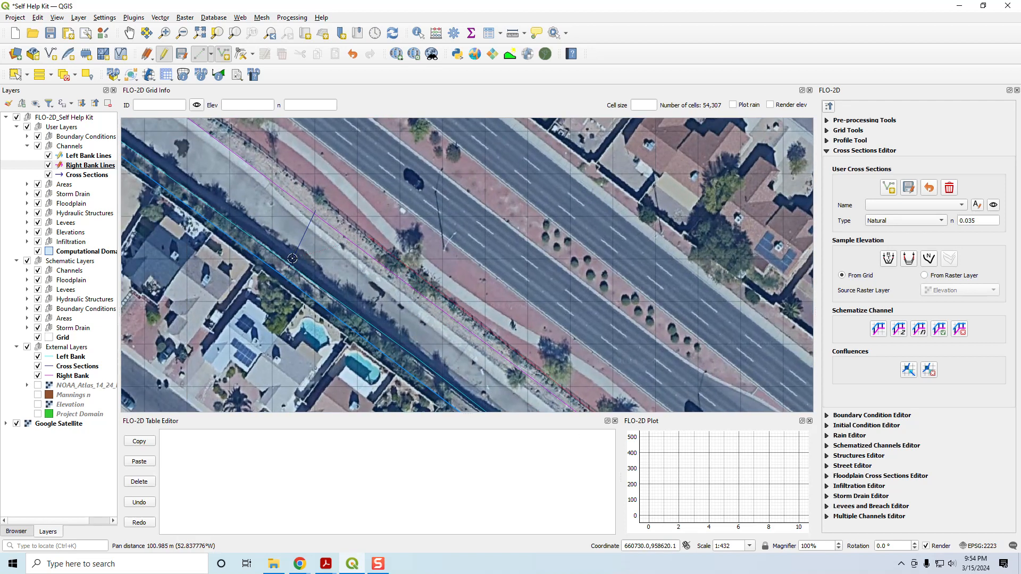
{"action": "left_click_drag", "start_coordinate": [250, 147], "coordinate": [491, 325]}
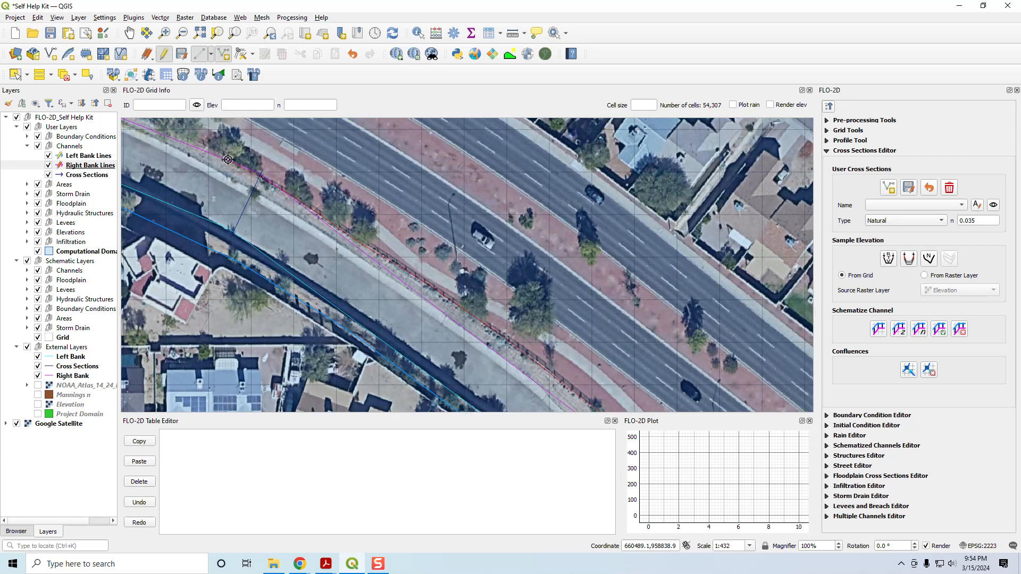
Step: Extend the second right bank line to the second road crossing, finish it there, and accept its default attributes
{"action": "left_click_drag", "start_coordinate": [190, 194], "coordinate": [515, 299]}
{"action": "left_click", "coordinate": [512, 282]}
{"action": "left_click", "coordinate": [391, 237]}
{"action": "left_click", "coordinate": [293, 201]}
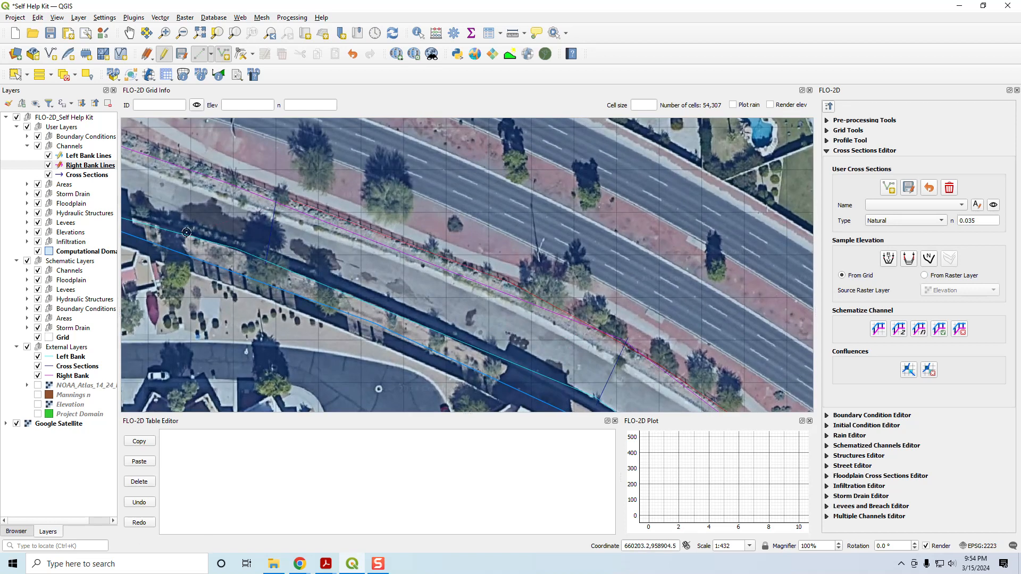
{"action": "left_click_drag", "start_coordinate": [206, 196], "coordinate": [583, 330]}
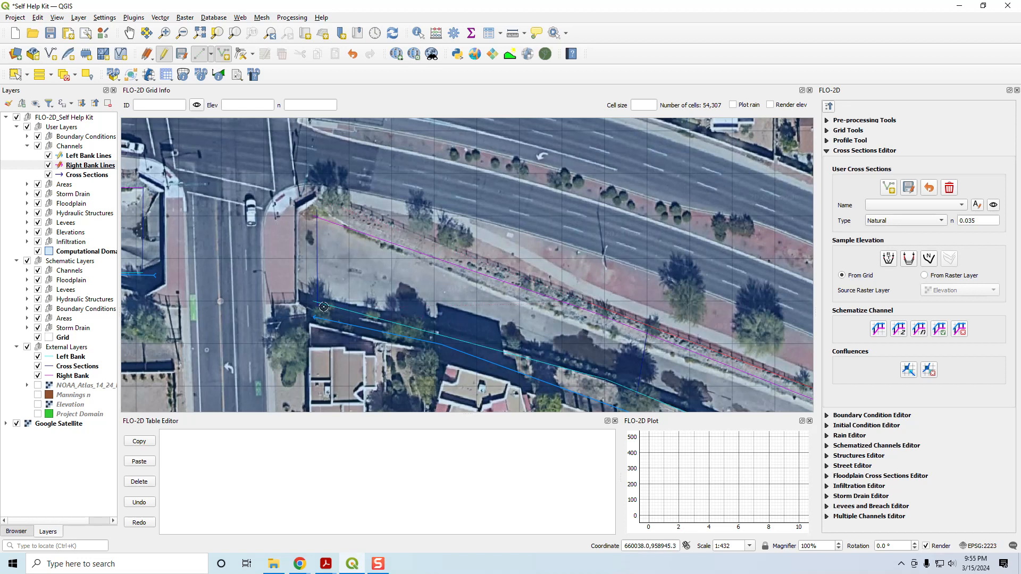
{"action": "left_click", "coordinate": [345, 206]}
{"action": "left_click", "coordinate": [323, 203]}
{"action": "right_click", "coordinate": [316, 255]}
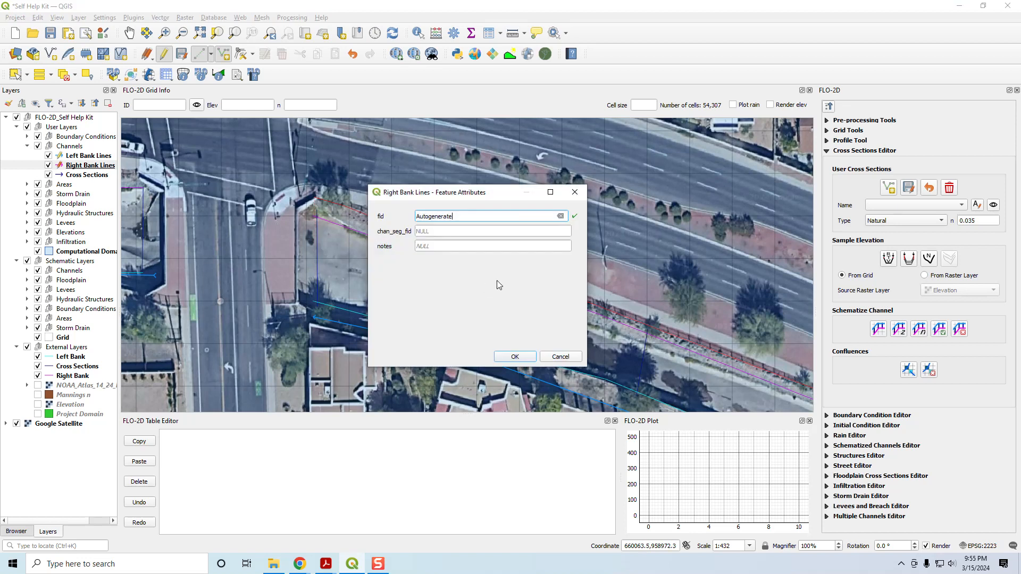
{"action": "left_click", "coordinate": [514, 356]}
Step: Start the third right bank line just west of the second road crossing and trace it westward along the reference Right Bank
{"action": "left_click_drag", "start_coordinate": [162, 372], "coordinate": [545, 372]}
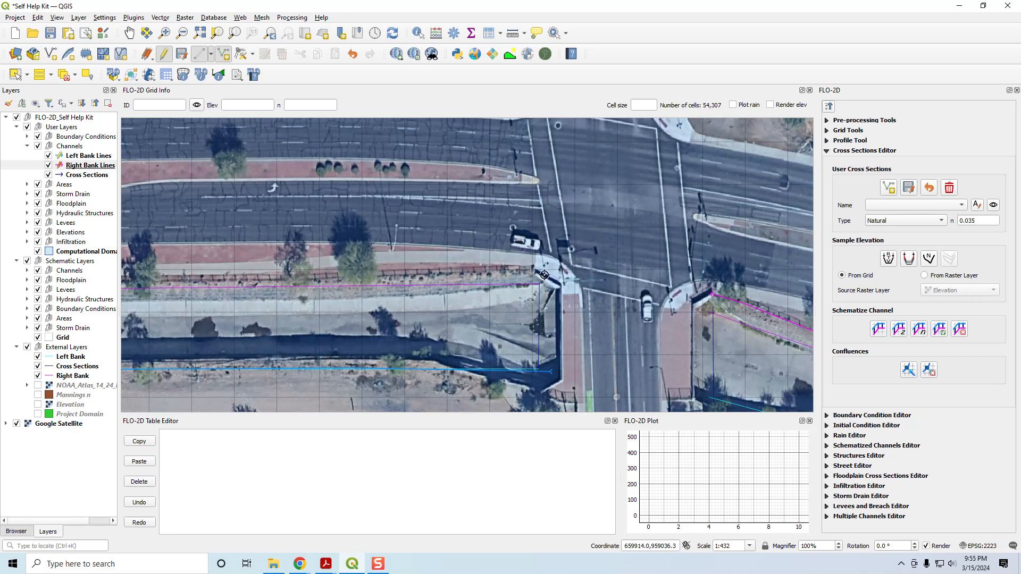
{"action": "left_click", "coordinate": [544, 275]}
{"action": "left_click_drag", "start_coordinate": [153, 313], "coordinate": [1020, 359]}
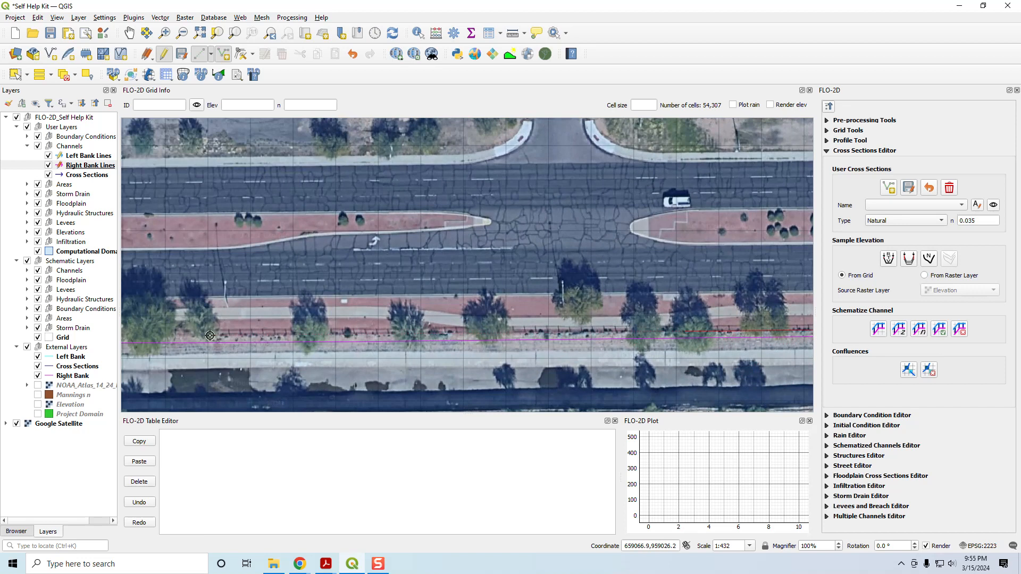
{"action": "left_click_drag", "start_coordinate": [217, 368], "coordinate": [827, 351]}
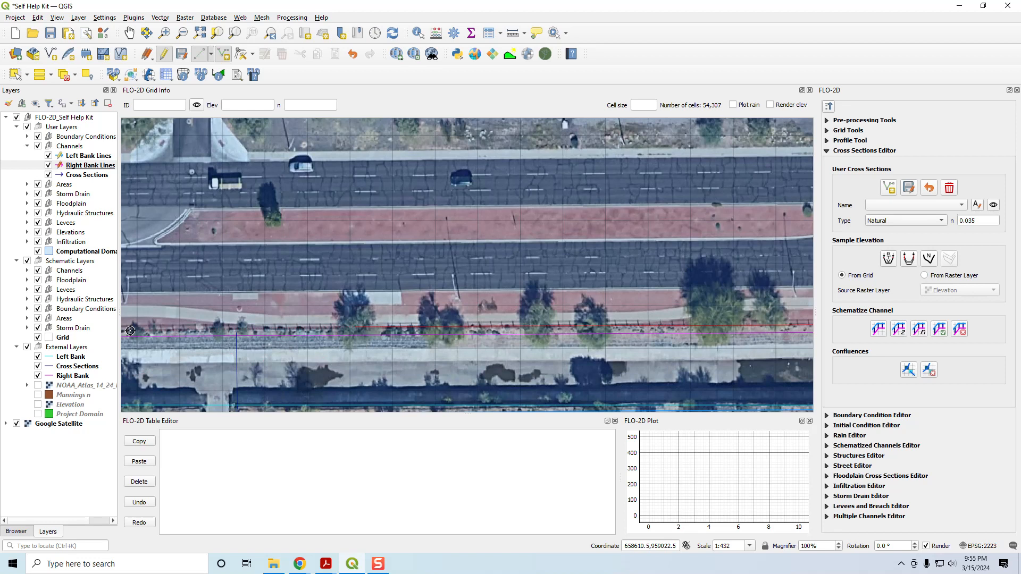
{"action": "left_click_drag", "start_coordinate": [128, 369], "coordinate": [619, 369]}
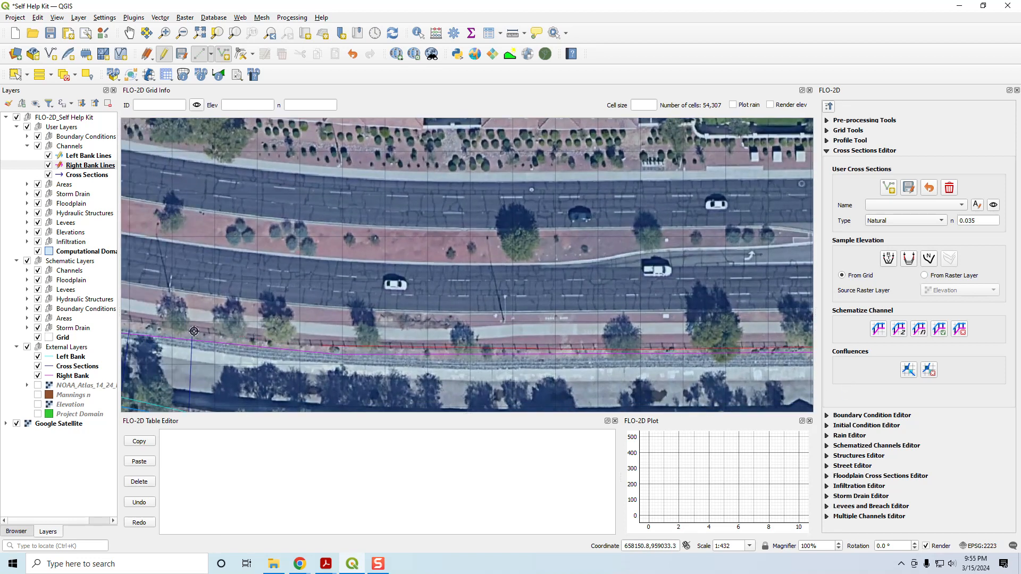
{"action": "left_click_drag", "start_coordinate": [177, 345], "coordinate": [479, 347]}
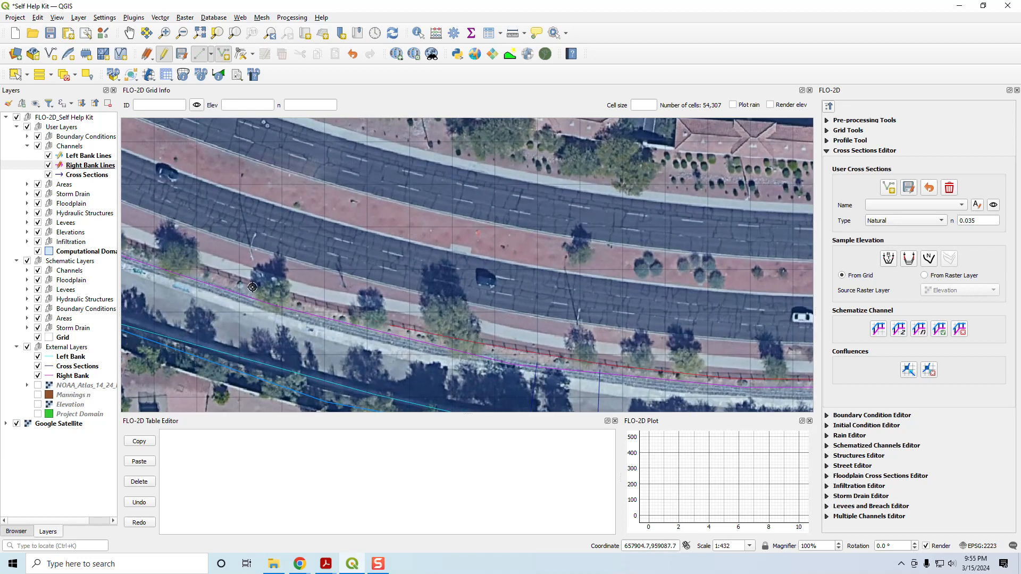
Step: Continue the third right bank line northwest around the bend, following the reference Right Bank toward the channel's west end
{"action": "left_click_drag", "start_coordinate": [194, 322], "coordinate": [682, 449]}
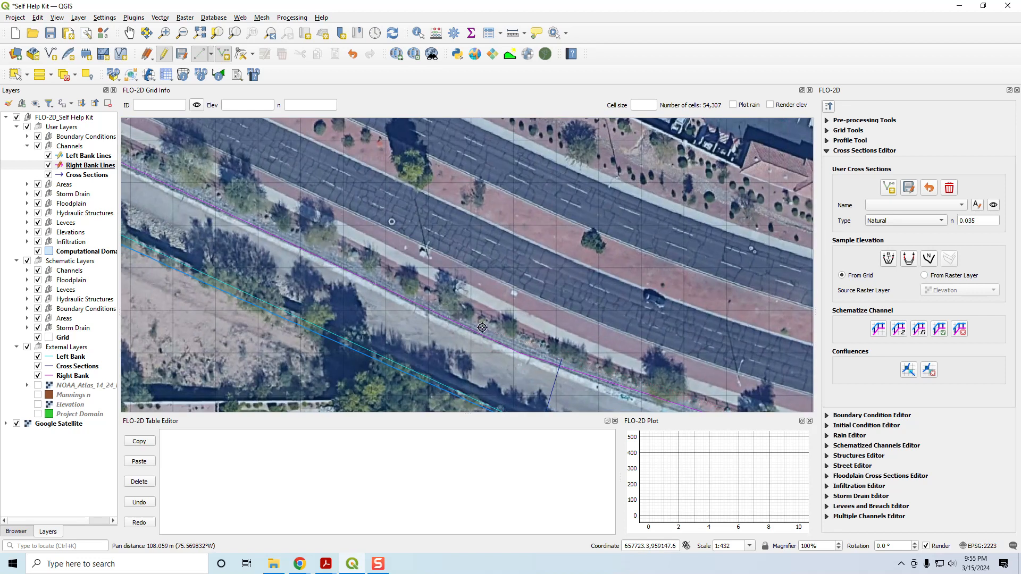
{"action": "left_click", "coordinate": [348, 251]}
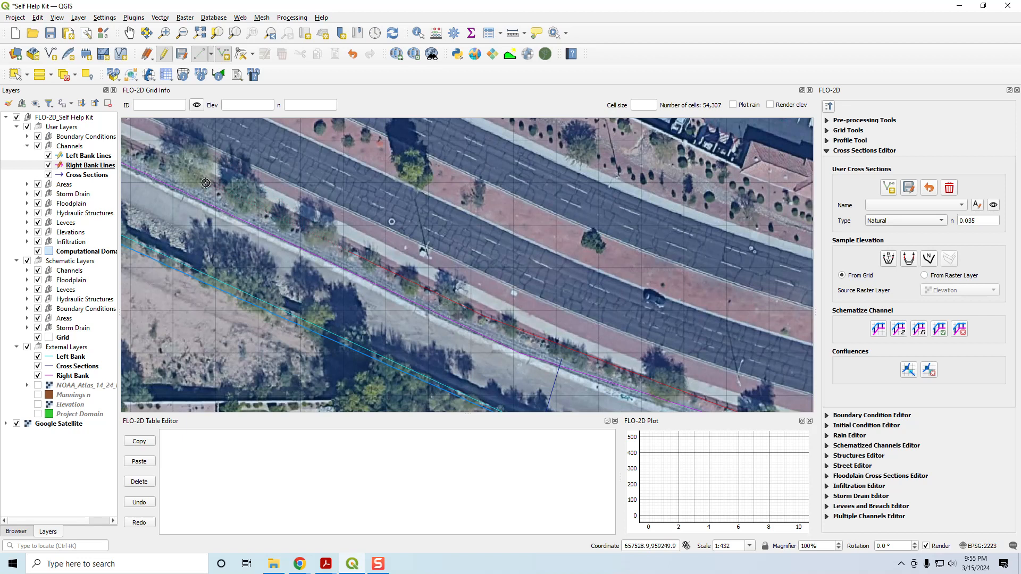
{"action": "left_click_drag", "start_coordinate": [142, 172], "coordinate": [439, 255]}
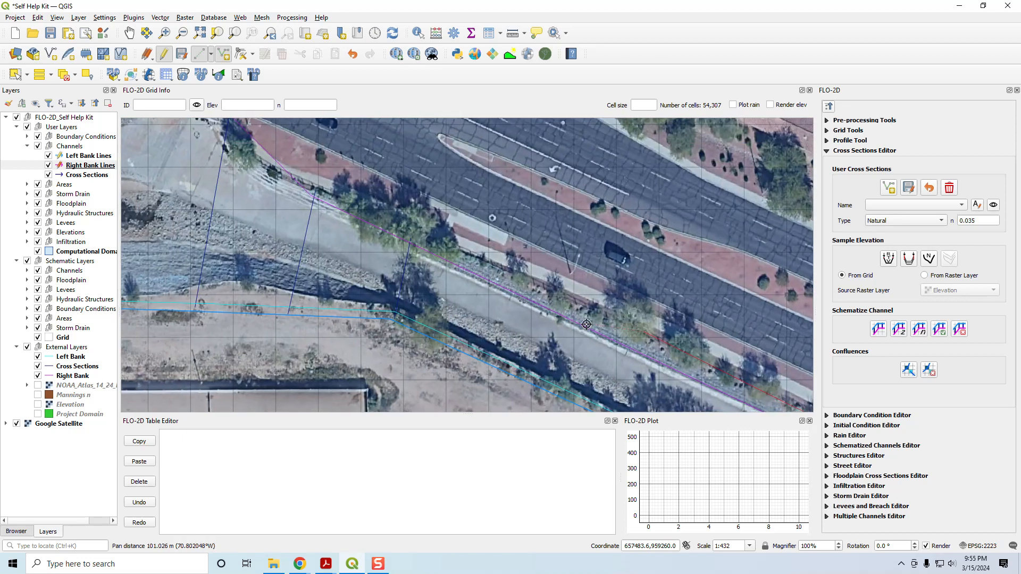
{"action": "left_click", "coordinate": [459, 252]}
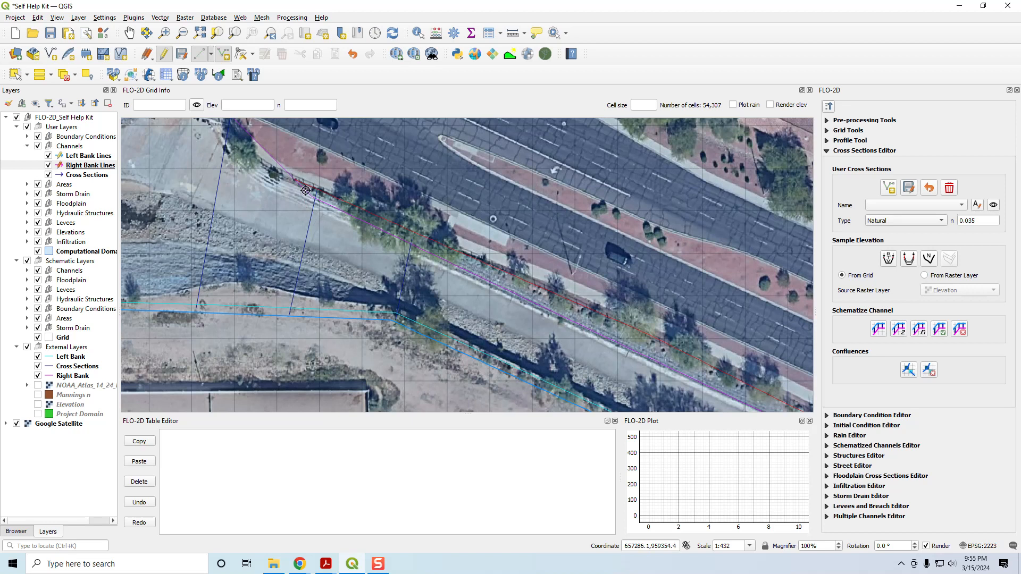
{"action": "left_click_drag", "start_coordinate": [323, 203], "coordinate": [543, 337]}
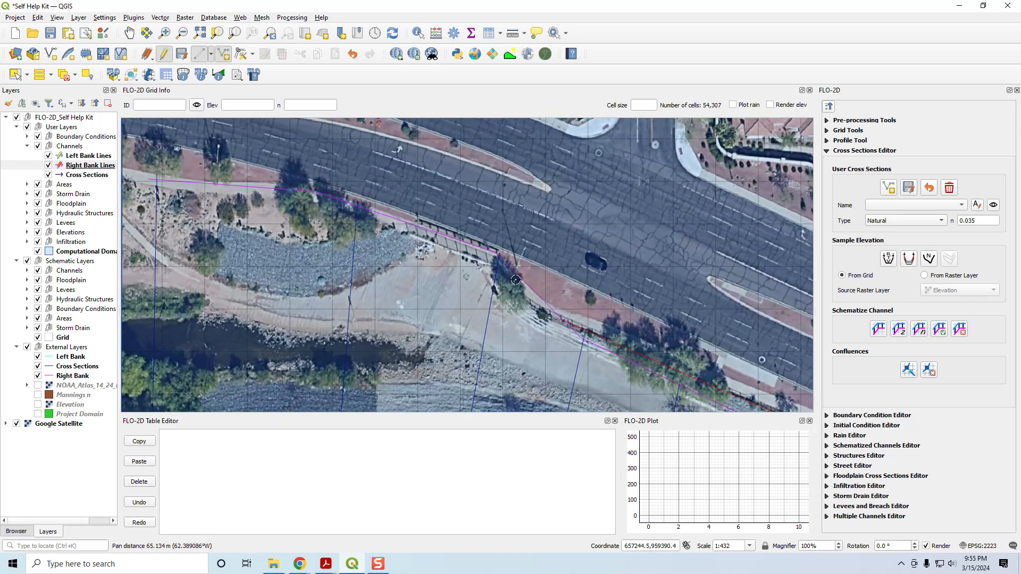
{"action": "left_click", "coordinate": [500, 251]}
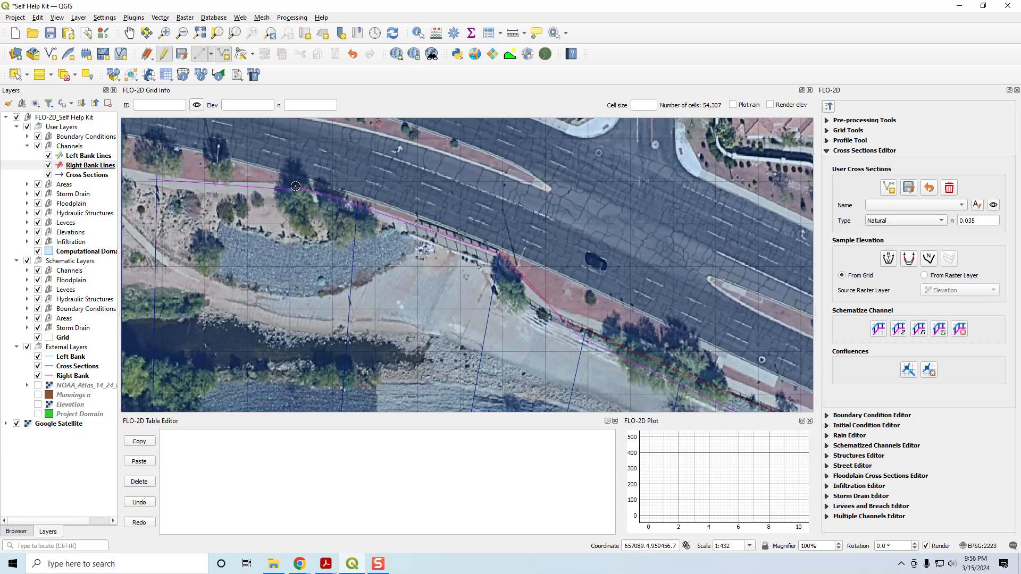
Step: Extend the third right bank line to the domain's west boundary, accept its default attributes, and save the Right Bank Lines edits
{"action": "left_click", "coordinate": [316, 190]}
{"action": "left_click_drag", "start_coordinate": [164, 180], "coordinate": [352, 204]}
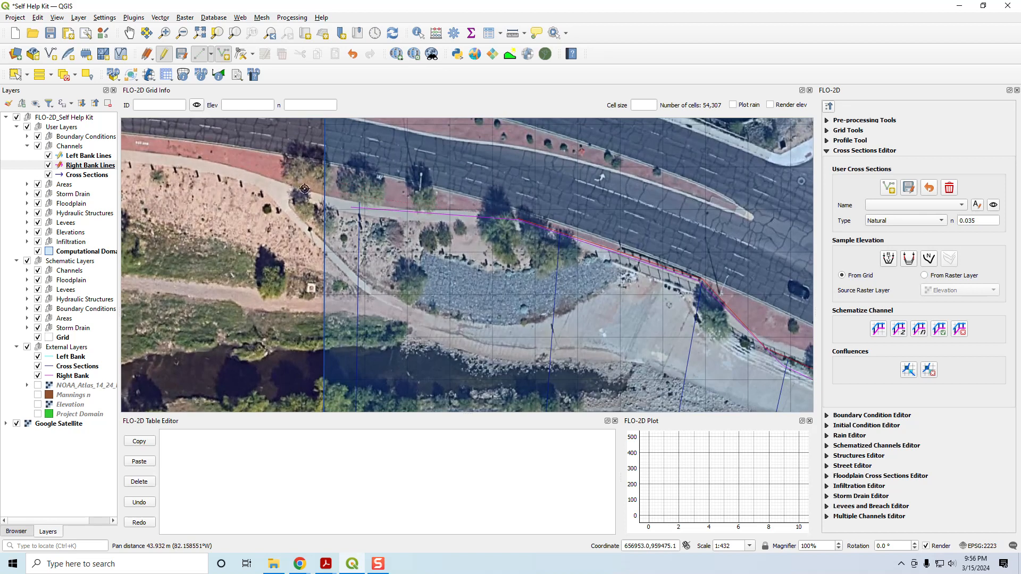
{"action": "left_click", "coordinate": [358, 203]}
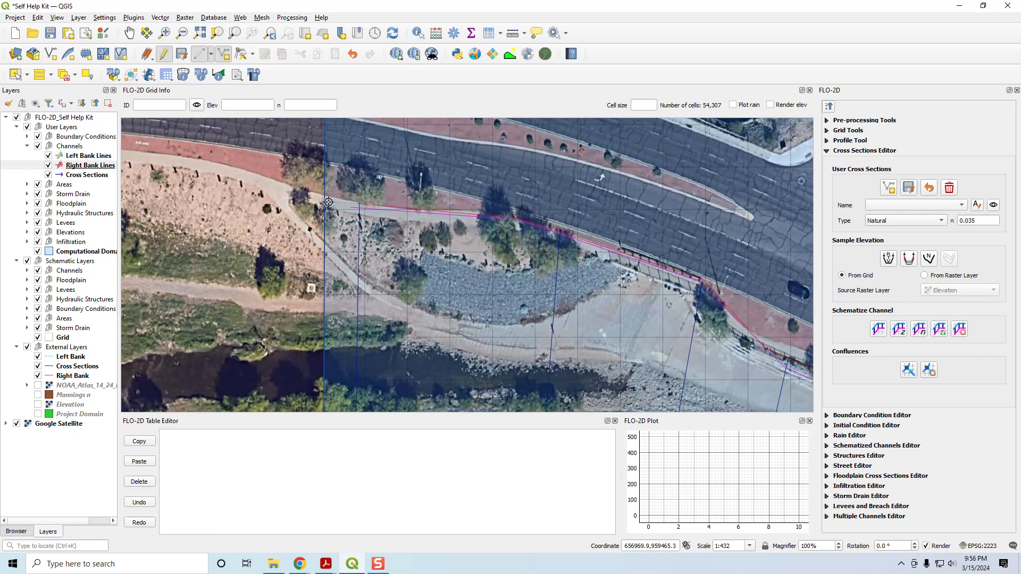
{"action": "left_click", "coordinate": [329, 202]}
{"action": "right_click", "coordinate": [277, 193]}
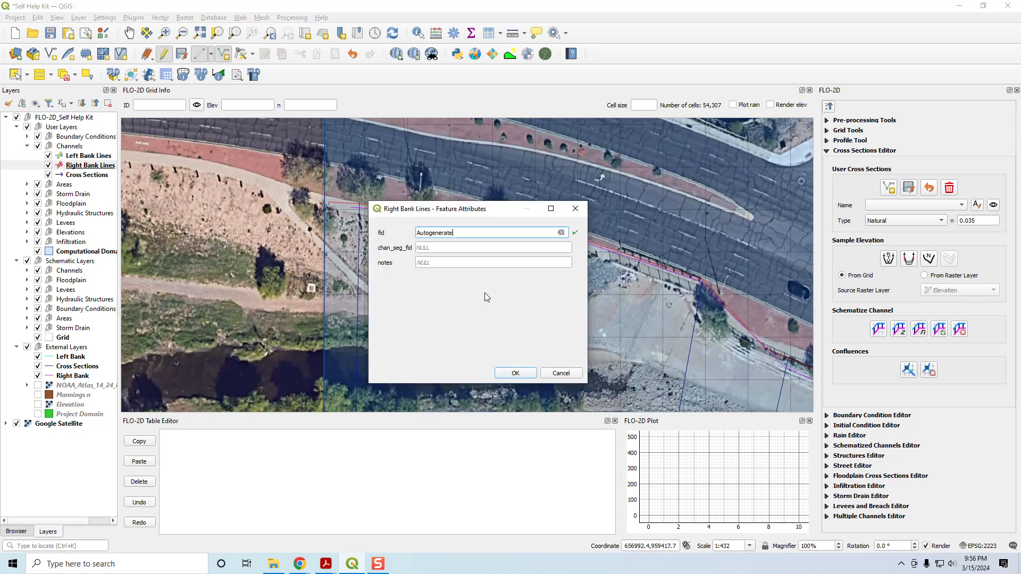
{"action": "left_click", "coordinate": [514, 376]}
{"action": "left_click", "coordinate": [180, 56]}
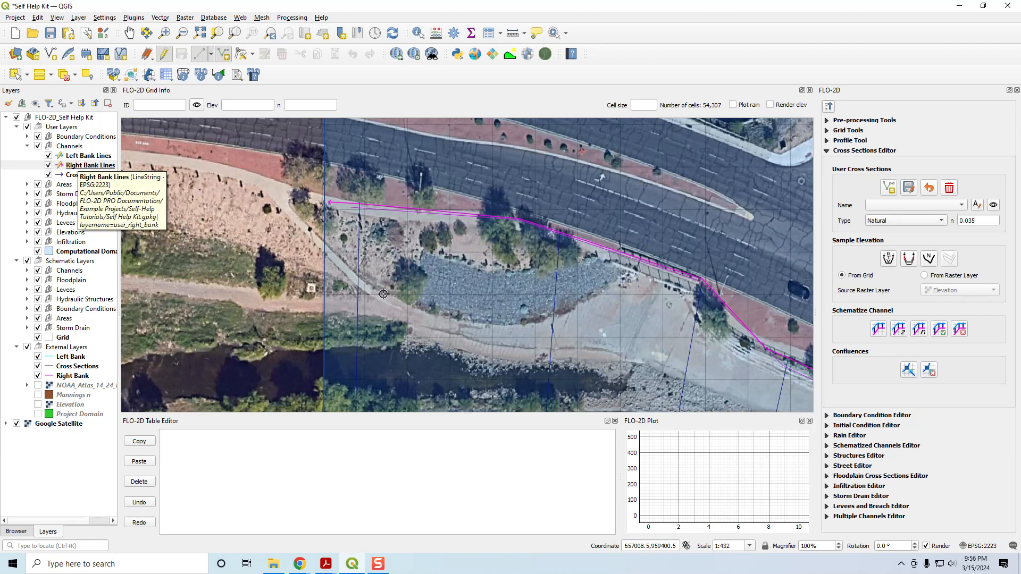
Step: Hide the Left Bank and Right Bank reference layers in External Layers
{"action": "left_click", "coordinate": [38, 357]}
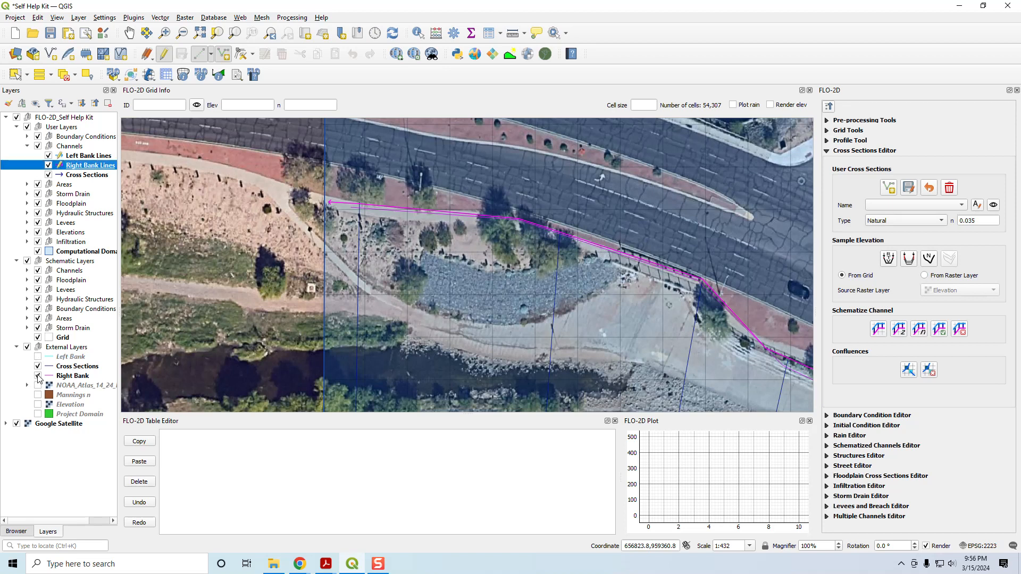
{"action": "left_click", "coordinate": [37, 376]}
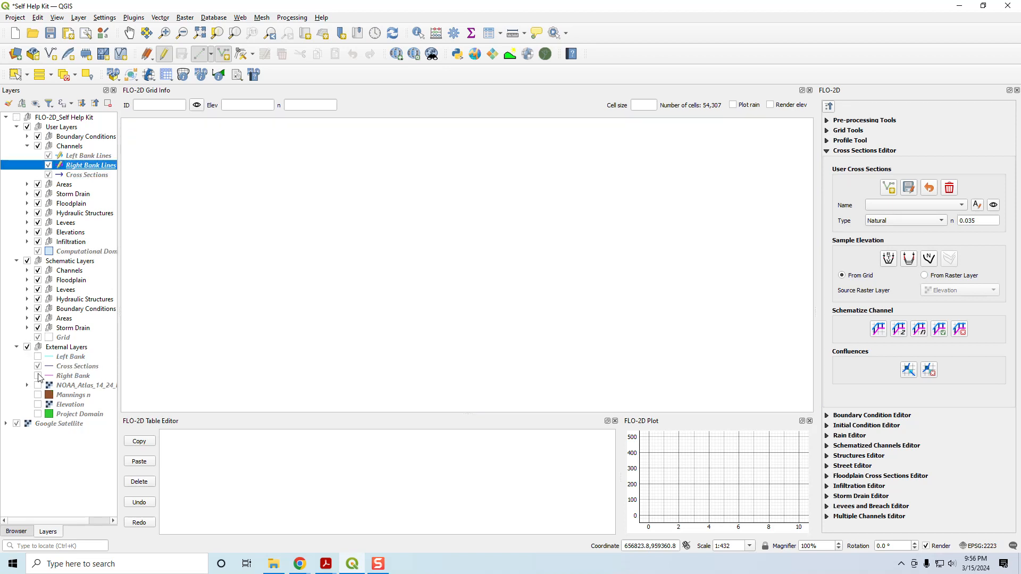
{"action": "left_click", "coordinate": [38, 376]}
{"action": "left_click", "coordinate": [38, 376]}
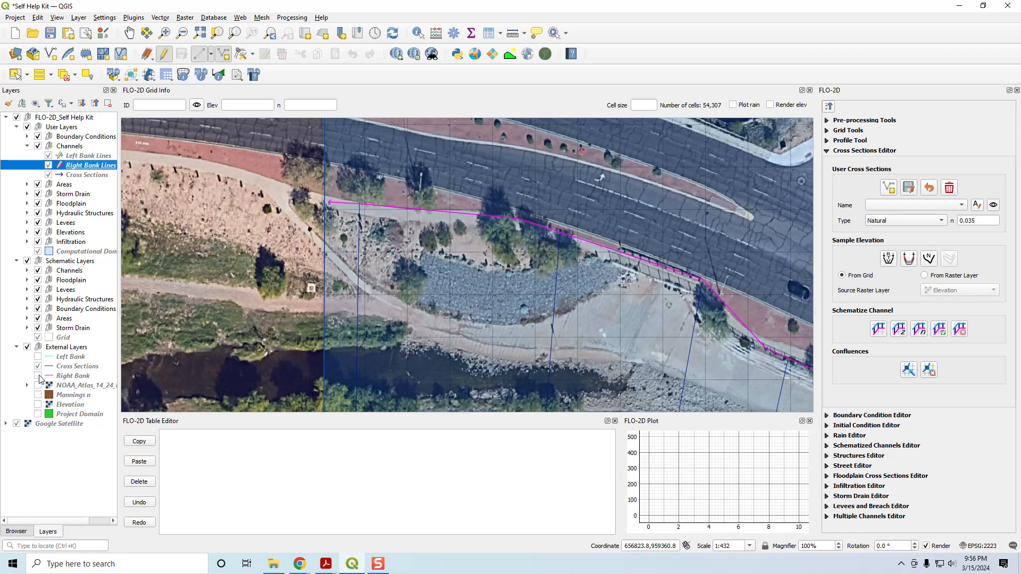
{"action": "left_click", "coordinate": [62, 378]}
{"action": "left_click", "coordinate": [63, 357], "text": "shift"}
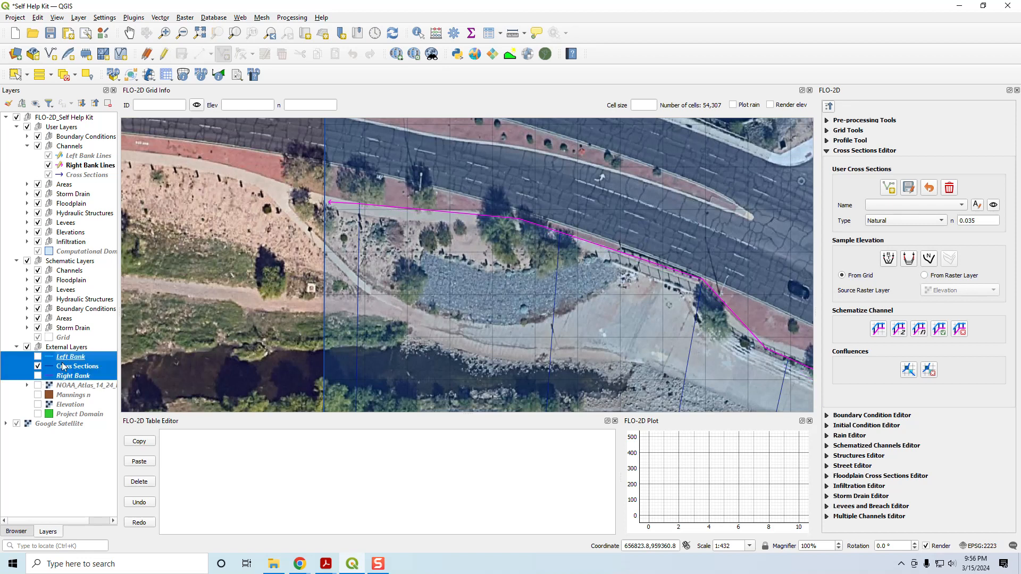
{"action": "left_click", "coordinate": [61, 358]}
{"action": "left_click", "coordinate": [69, 367]}
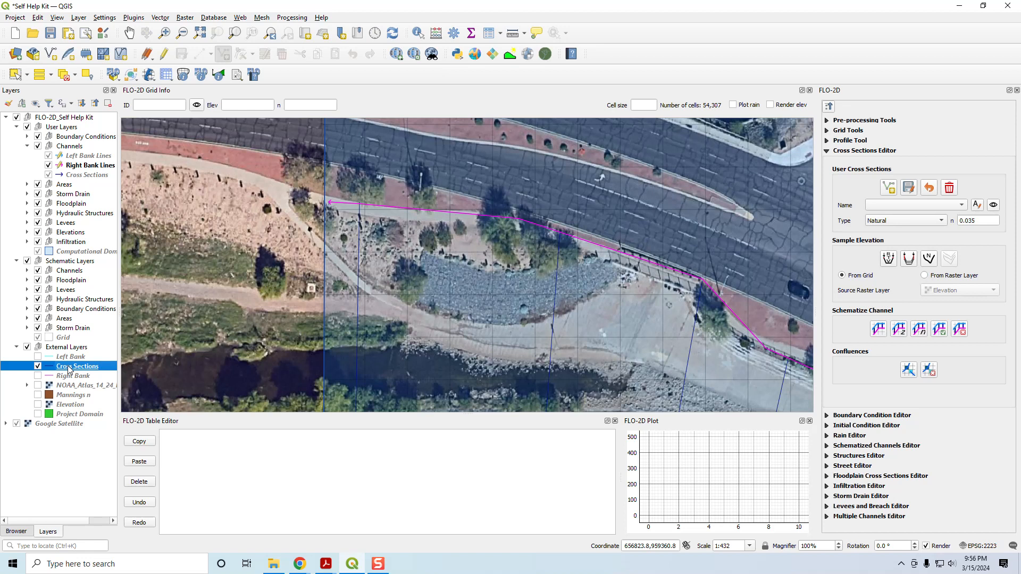
{"action": "left_click", "coordinate": [67, 358]}
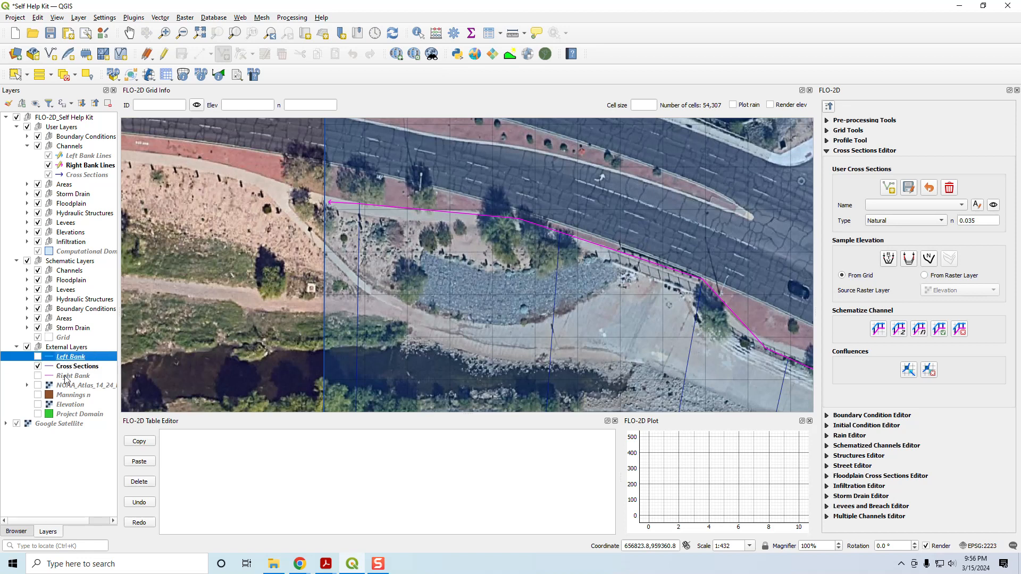
{"action": "left_click", "coordinate": [66, 377], "text": "shift"}
Step: Hide the Grid layer and inspect the digitized left and right bank lines from the channel's west end to its east end
{"action": "scroll", "coordinate": [291, 316], "scroll_direction": "down", "scroll_amount": 3}
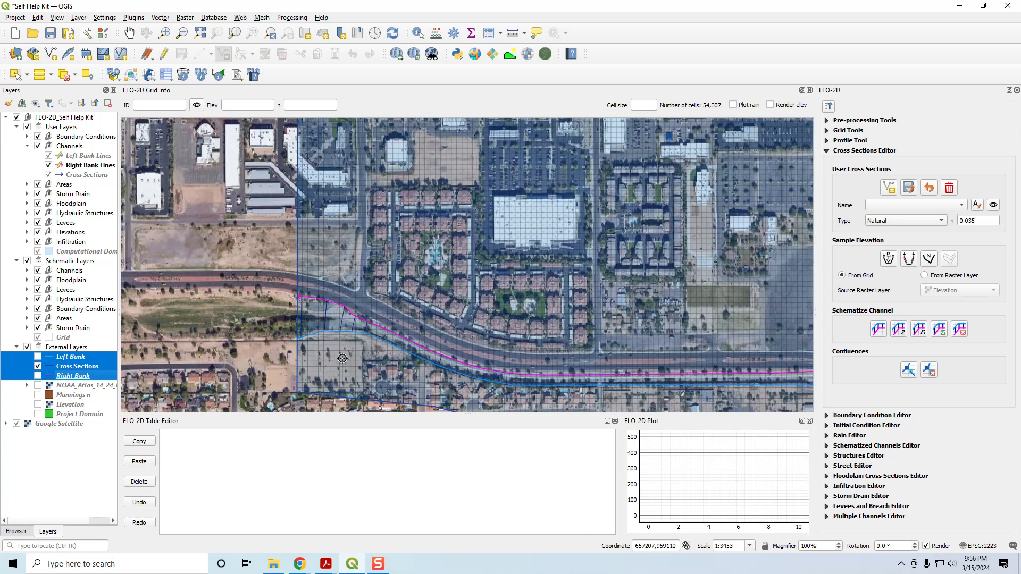
{"action": "left_click_drag", "start_coordinate": [372, 359], "coordinate": [220, 334]}
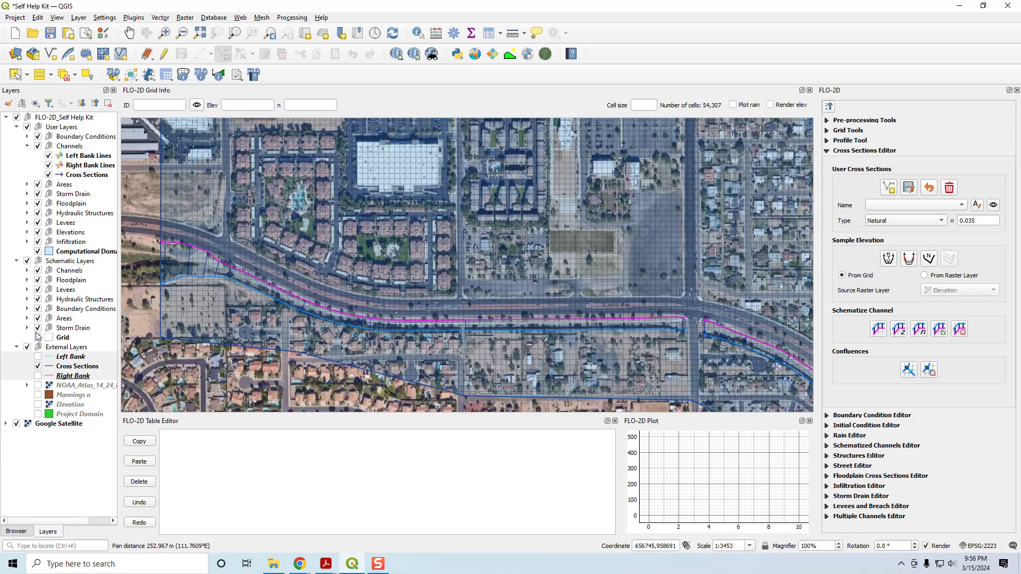
{"action": "left_click", "coordinate": [44, 329]}
{"action": "left_click", "coordinate": [37, 337]}
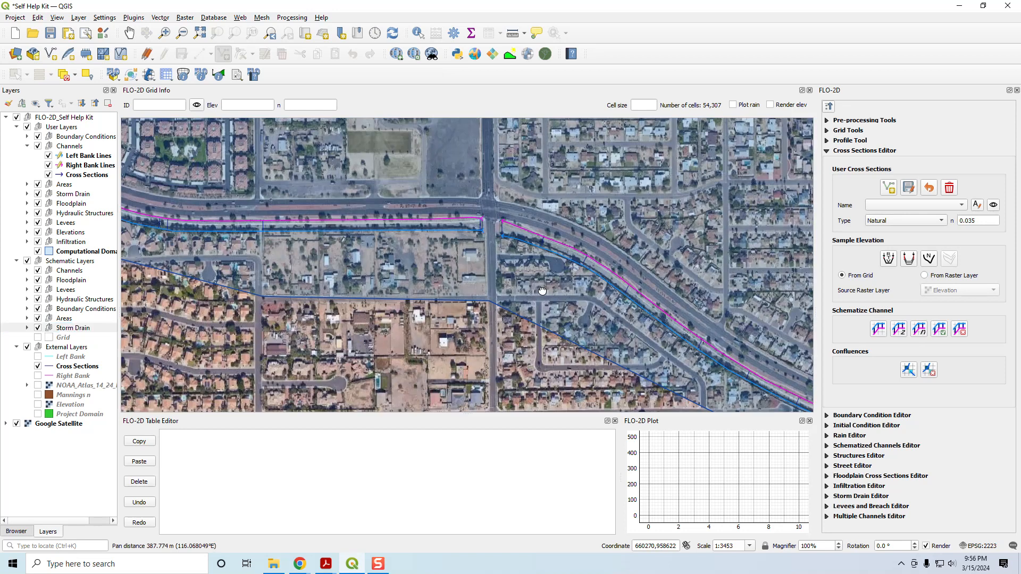
{"action": "left_click_drag", "start_coordinate": [745, 391], "coordinate": [495, 271]}
{"action": "left_click_drag", "start_coordinate": [679, 350], "coordinate": [431, 317]}
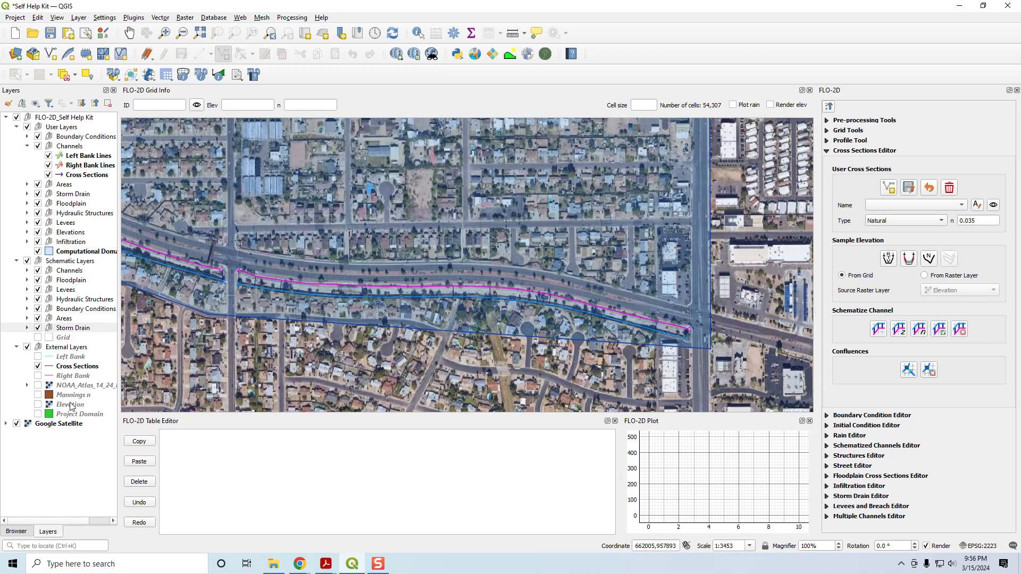
Step: Remove the Left Bank, Cross Sections and Right Bank reference layers from External Layers, and save the project
{"action": "left_click", "coordinate": [64, 369]}
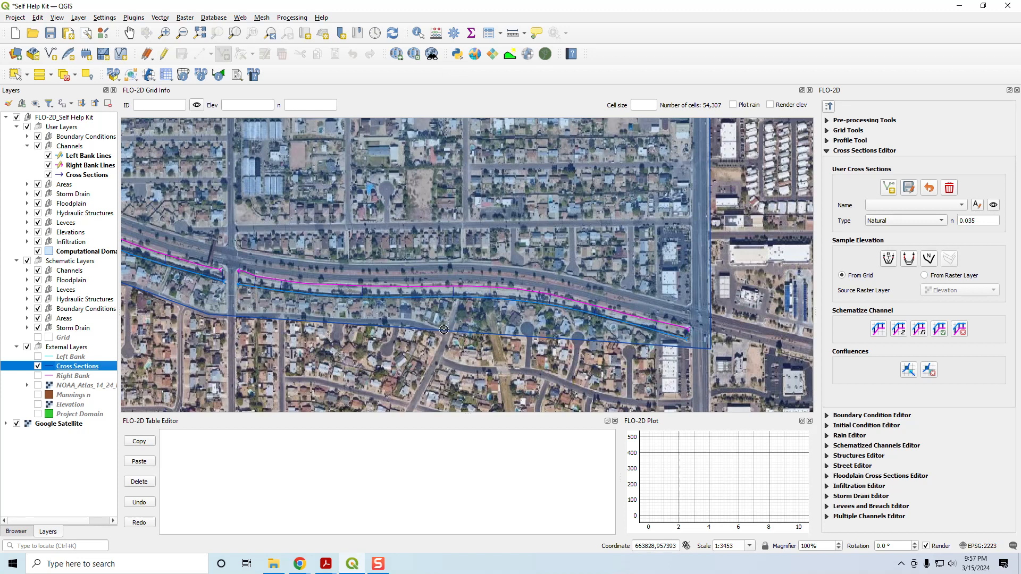
{"action": "left_click", "coordinate": [68, 357], "text": "ctrl"}
{"action": "left_click", "coordinate": [73, 376], "text": "ctrl"}
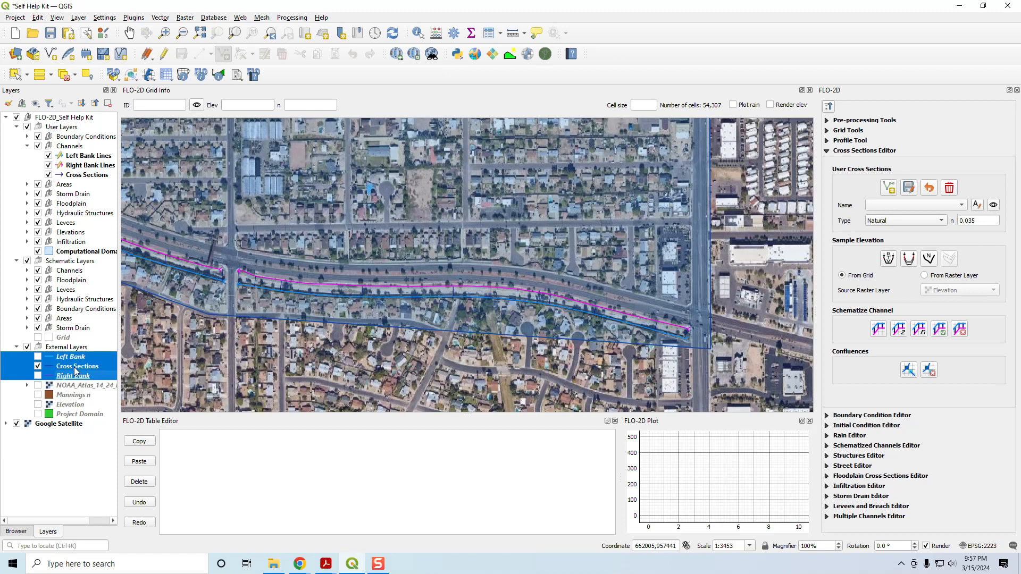
{"action": "right_click", "coordinate": [76, 369]}
{"action": "key", "text": "Escape"}
{"action": "key", "text": "ctrl+d"}
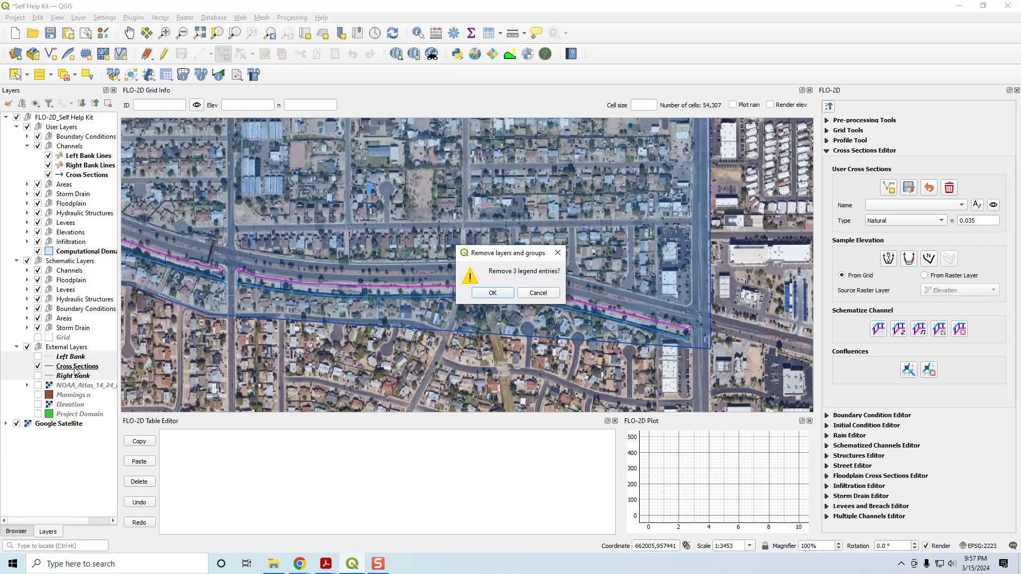
{"action": "left_click", "coordinate": [496, 294]}
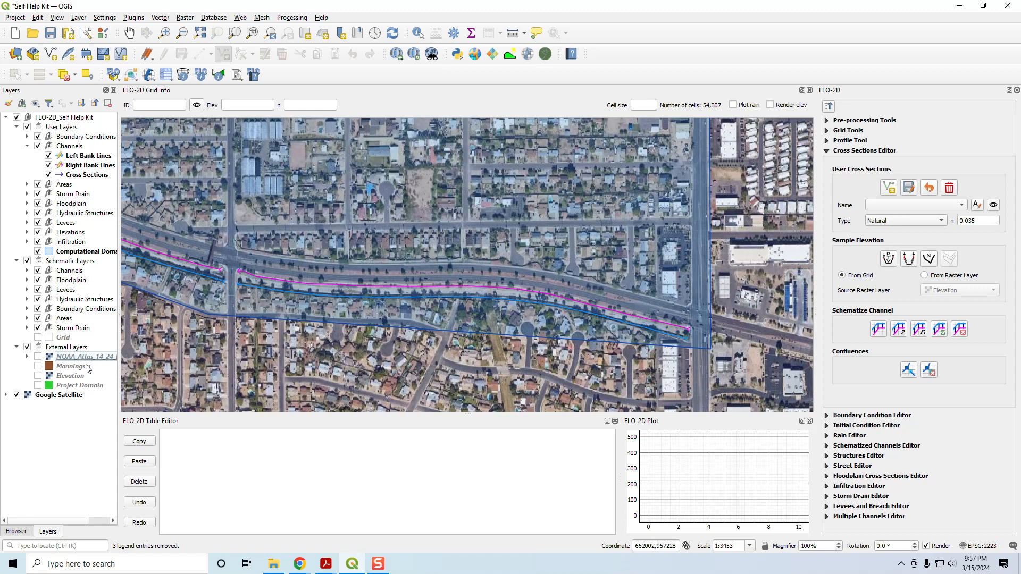
{"action": "left_click", "coordinate": [77, 156]}
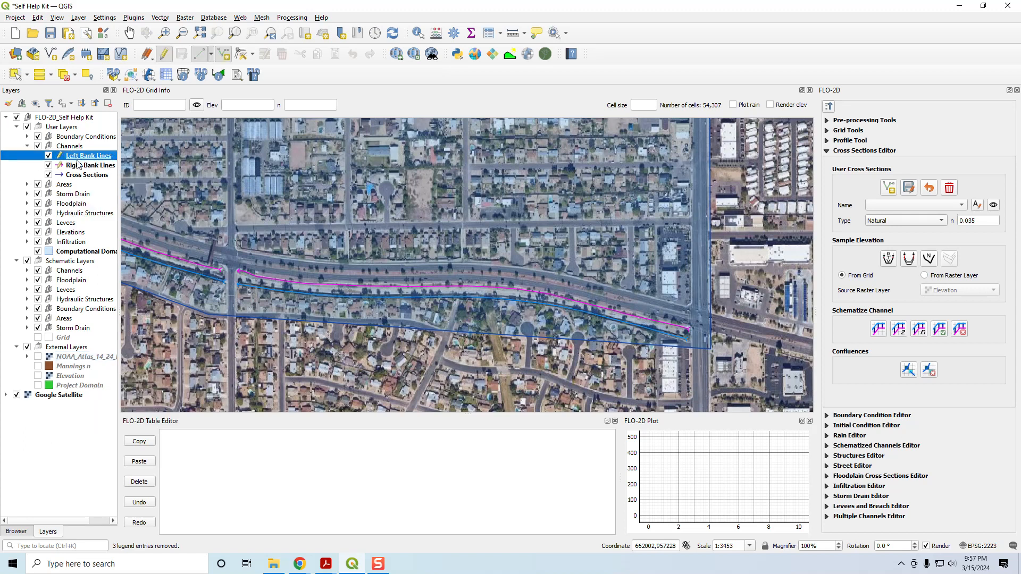
{"action": "left_click", "coordinate": [51, 35]}
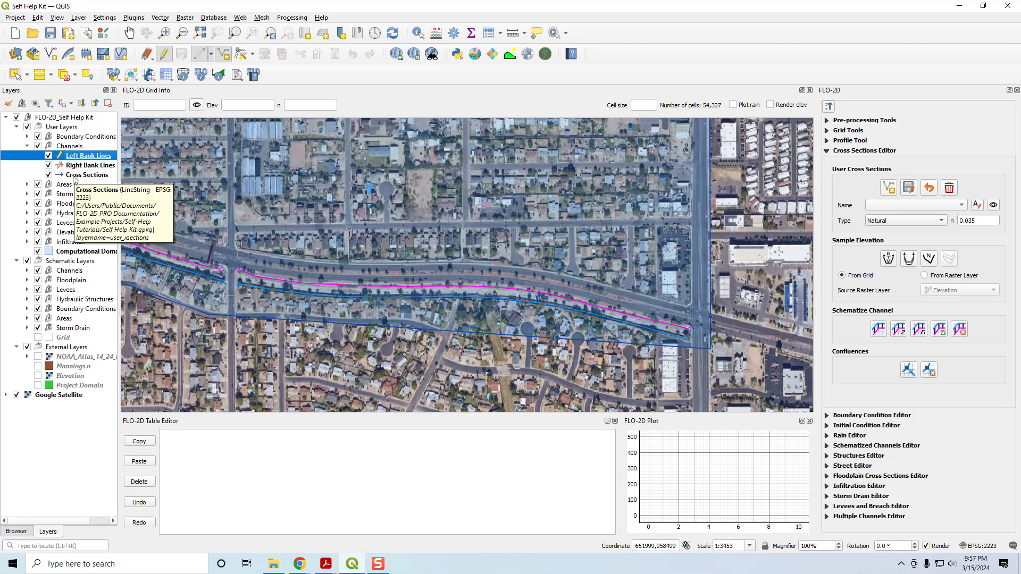
Step: Start adding user cross sections in the Cross Sections layer, with the Grid layer shown, at the channel's east end
{"action": "left_click", "coordinate": [74, 178]}
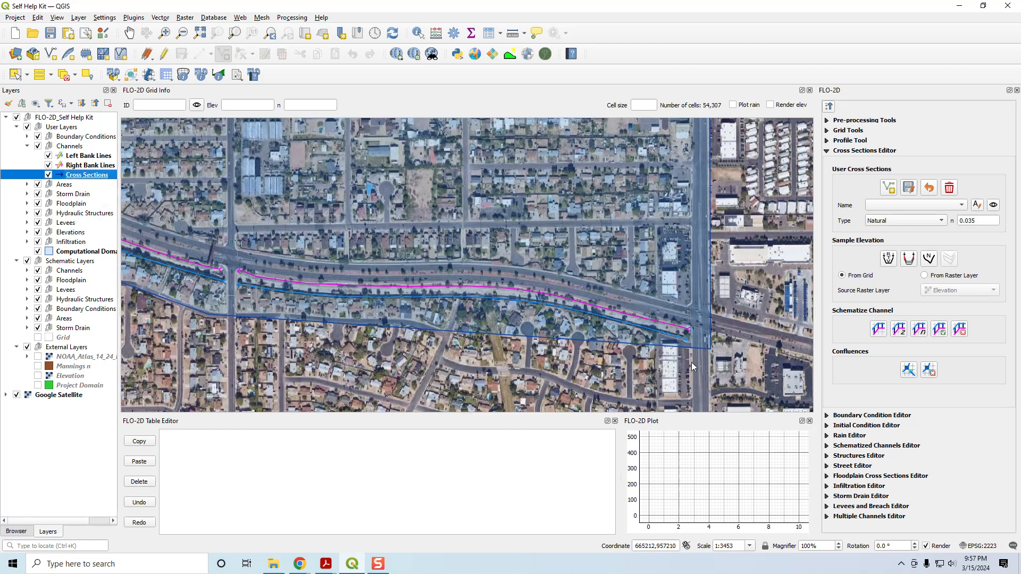
{"action": "scroll", "coordinate": [697, 344], "scroll_direction": "up", "scroll_amount": 1}
{"action": "scroll", "coordinate": [699, 345], "scroll_direction": "up", "scroll_amount": 1}
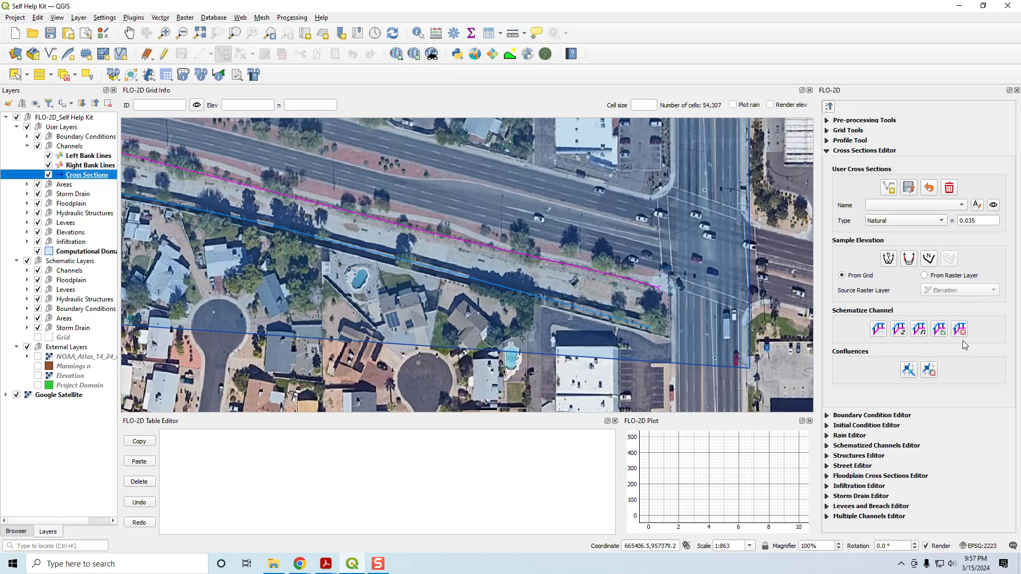
{"action": "left_click", "coordinate": [887, 191]}
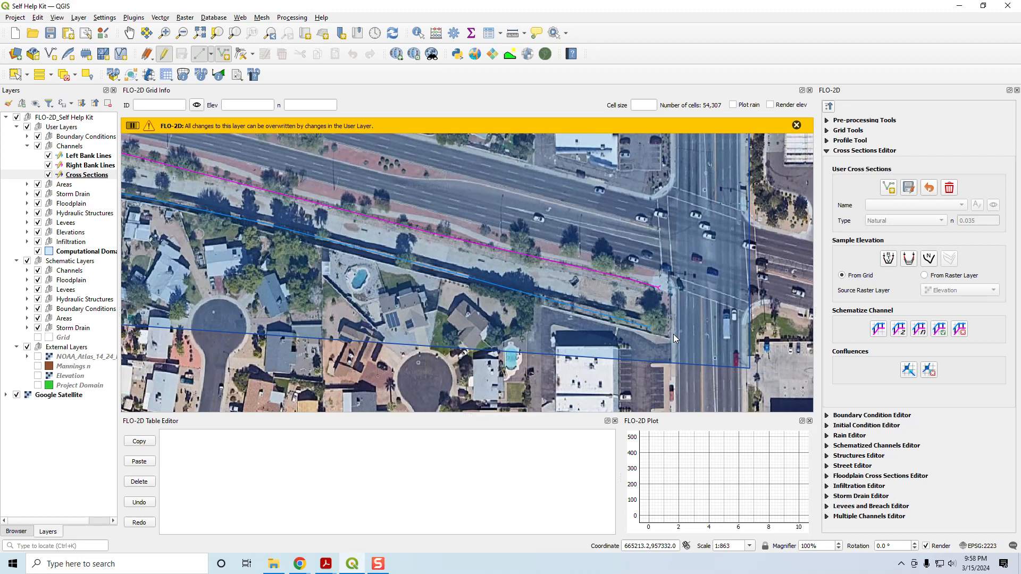
{"action": "left_click", "coordinate": [37, 337]}
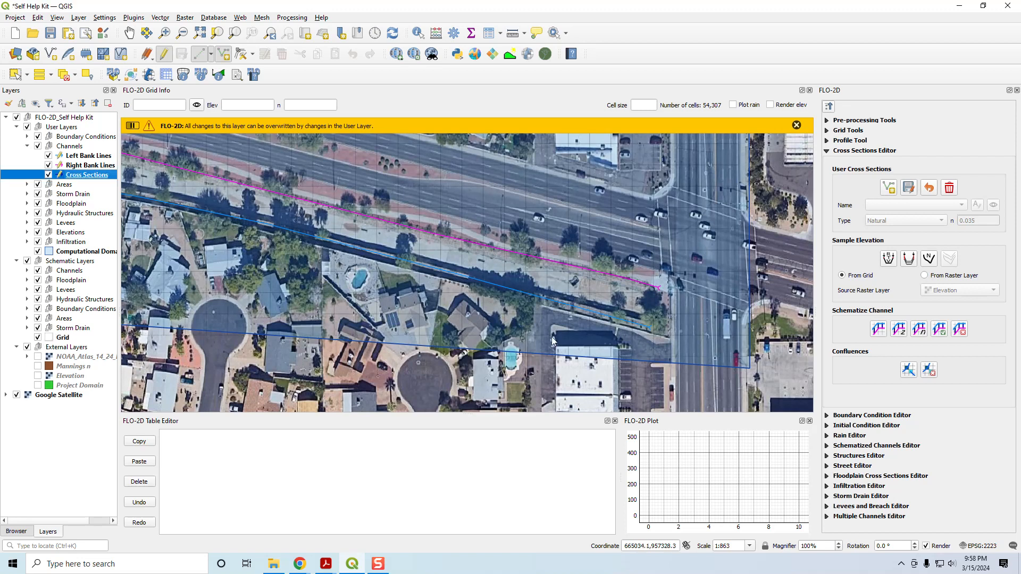
{"action": "scroll", "coordinate": [659, 317], "scroll_direction": "up", "scroll_amount": 2}
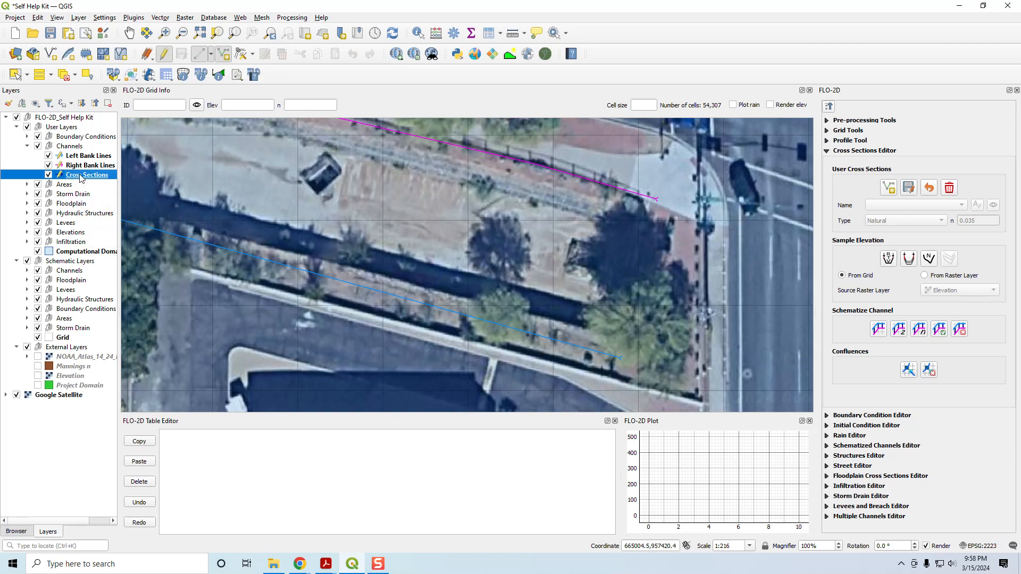
Step: Draw the first cross section across both bank lines at the channel's east end, keeping the default attributes
{"action": "left_click", "coordinate": [200, 55]}
{"action": "left_click", "coordinate": [592, 360]}
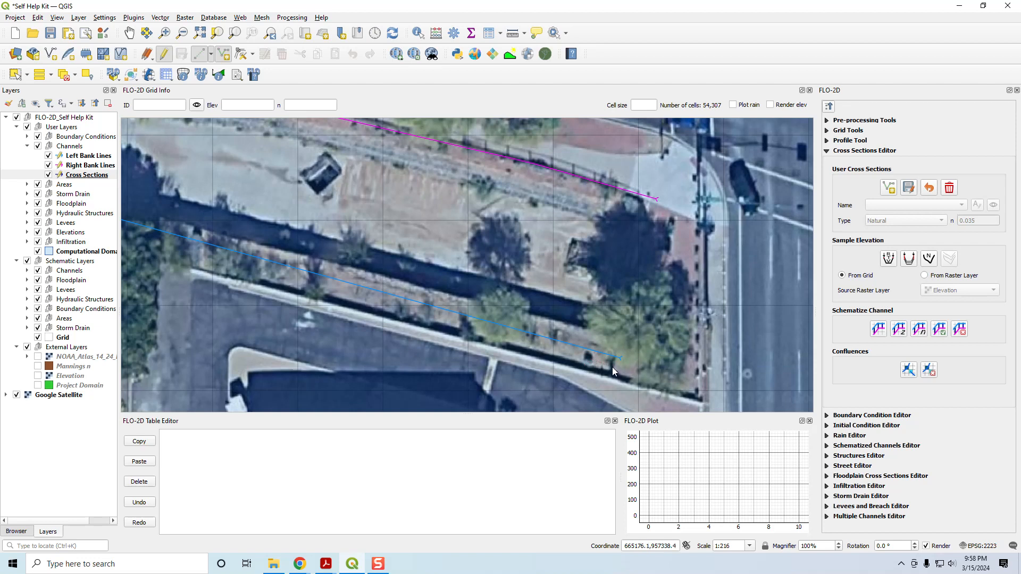
{"action": "left_click", "coordinate": [657, 174]}
{"action": "right_click", "coordinate": [687, 168]}
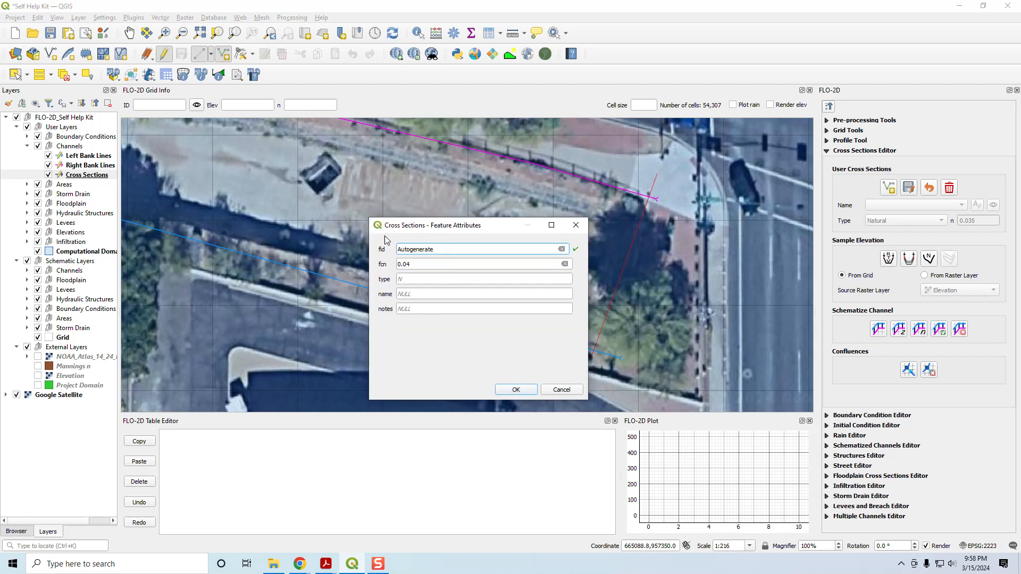
{"action": "left_click", "coordinate": [516, 391]}
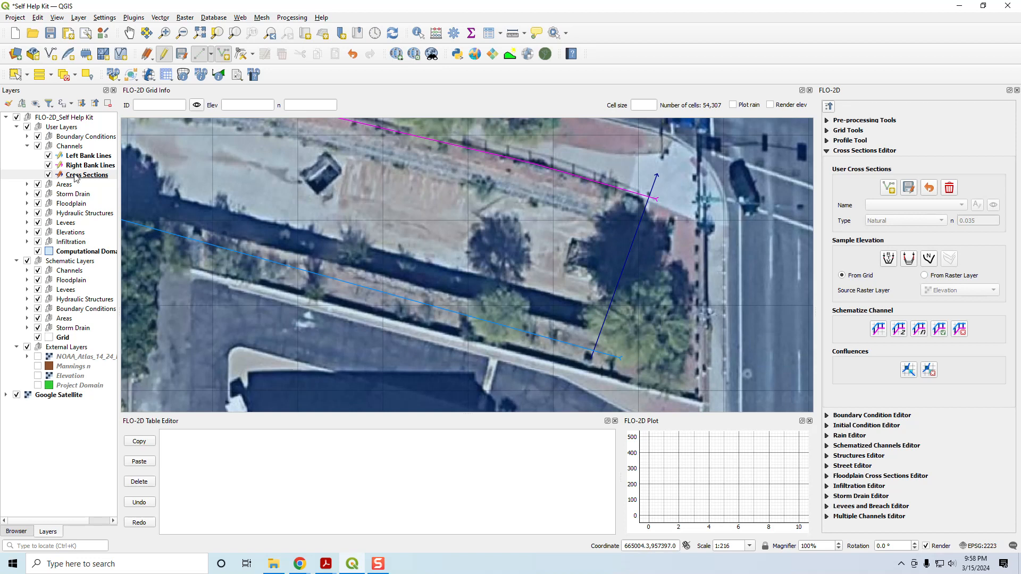
Step: Add two cross sections with default attributes, spaced westward along the straight reach from the channel's east end
{"action": "scroll", "coordinate": [403, 288], "scroll_direction": "down", "scroll_amount": 1}
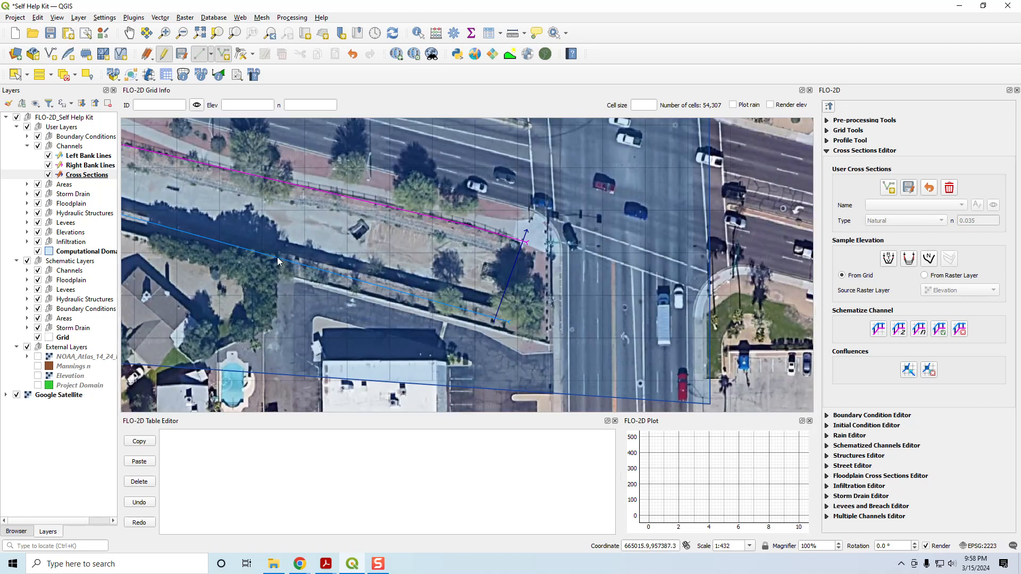
{"action": "left_click_drag", "start_coordinate": [277, 257], "coordinate": [638, 326]}
{"action": "scroll", "coordinate": [611, 328], "scroll_direction": "down", "scroll_amount": 1}
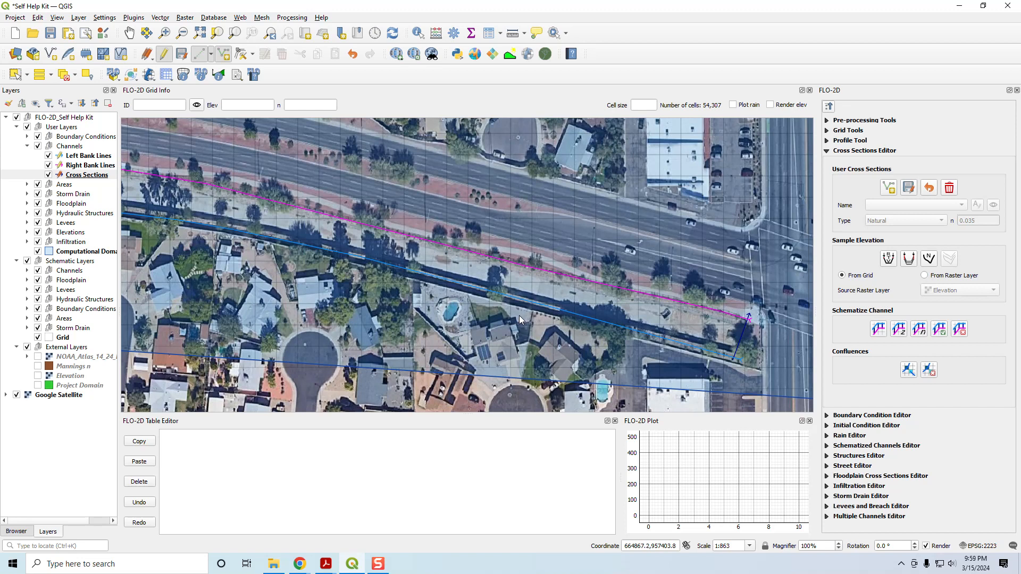
{"action": "right_click", "coordinate": [519, 250]}
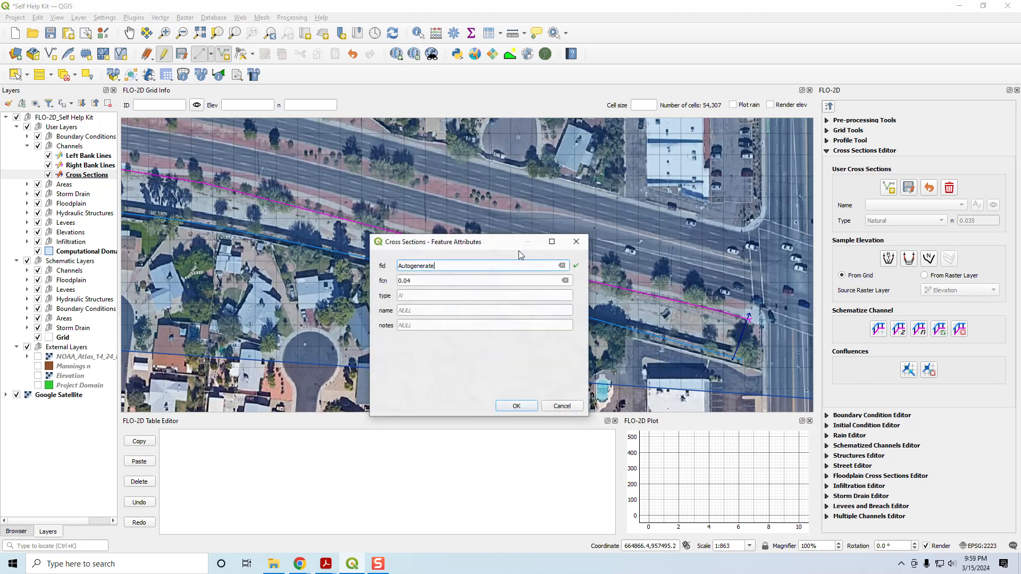
{"action": "key", "text": "Return"}
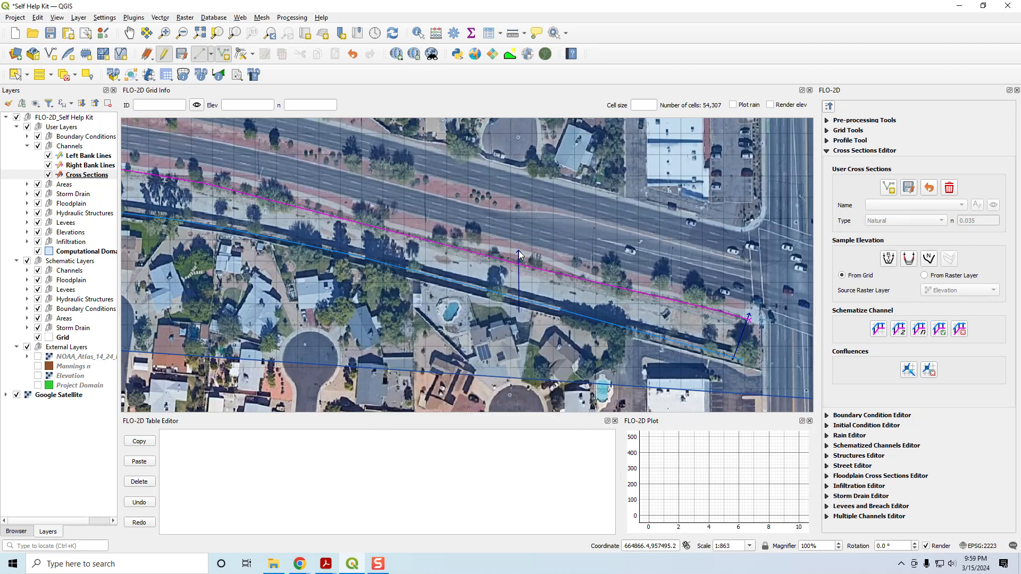
{"action": "left_click", "coordinate": [327, 199]}
{"action": "right_click", "coordinate": [279, 250]}
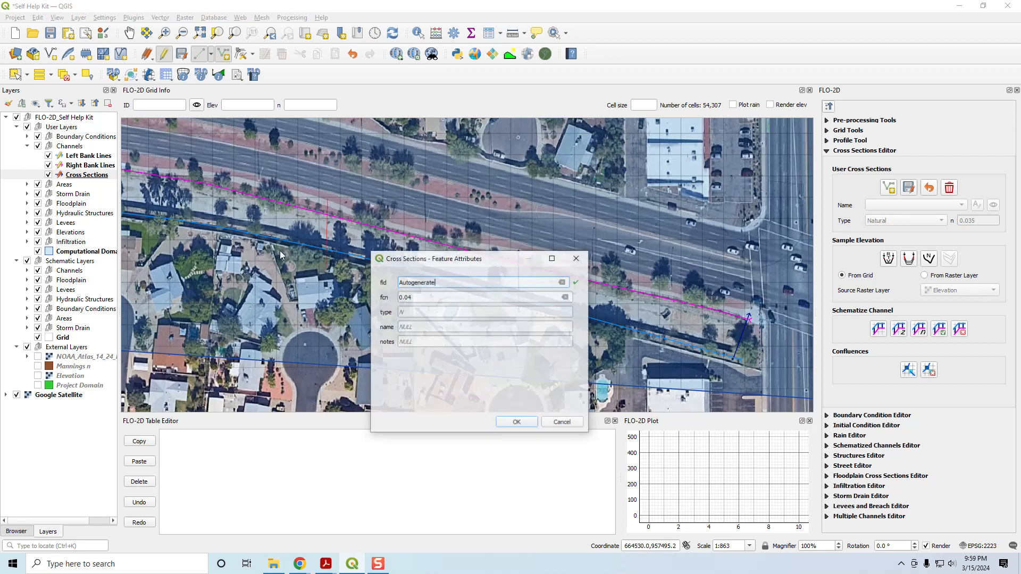
{"action": "key", "text": "Return"}
Step: Add two more cross sections farther west, one where the channel bends and one along the houses behind it
{"action": "left_click_drag", "start_coordinate": [166, 231], "coordinate": [532, 306]}
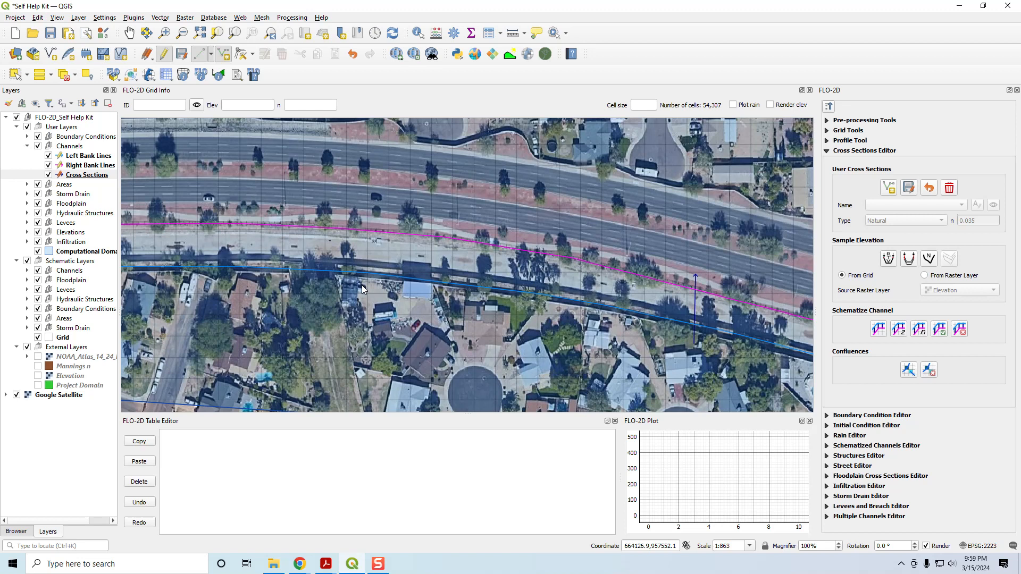
{"action": "left_click", "coordinate": [361, 214]}
{"action": "right_click", "coordinate": [361, 215]}
{"action": "key", "text": "Return"}
{"action": "left_click_drag", "start_coordinate": [318, 310], "coordinate": [627, 318]}
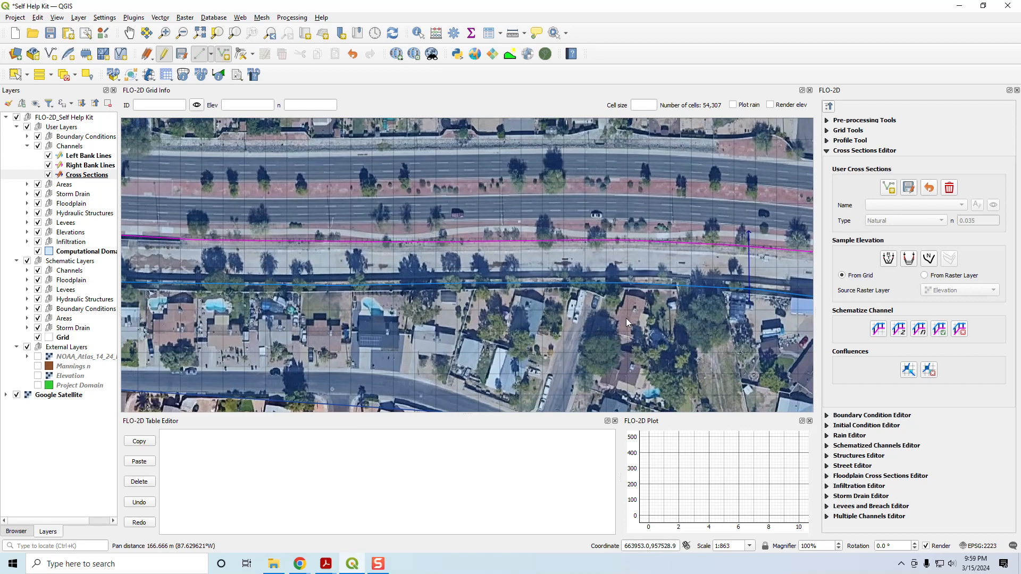
{"action": "scroll", "coordinate": [308, 298], "scroll_direction": "down", "scroll_amount": 1}
{"action": "left_click_drag", "start_coordinate": [337, 294], "coordinate": [478, 297]}
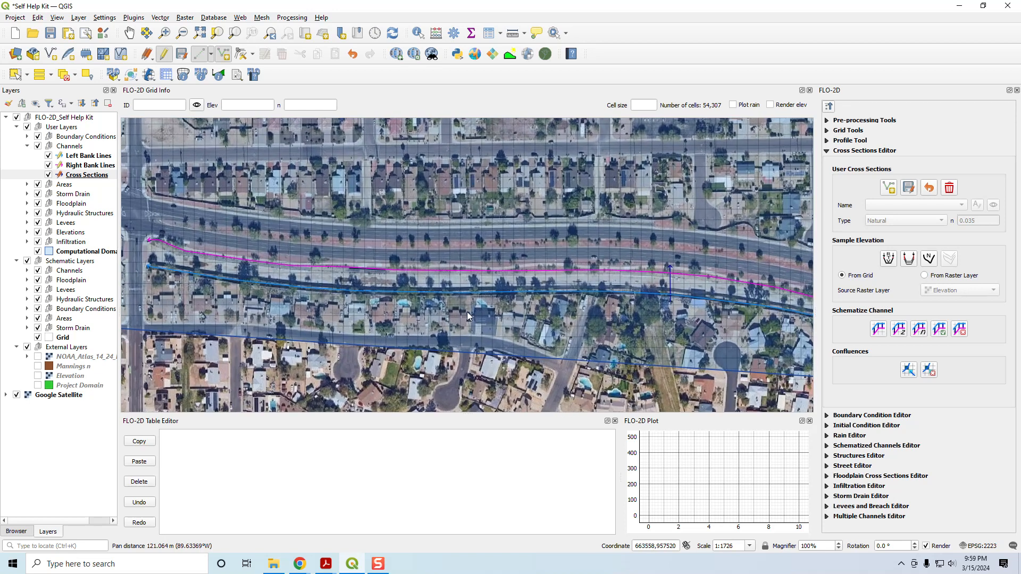
{"action": "left_click", "coordinate": [455, 259]}
{"action": "right_click", "coordinate": [454, 260]}
{"action": "key", "text": "Return"}
Step: Add a cross section across both banks a short distance east of the street crossing near the pedestrian bridge
{"action": "left_click_drag", "start_coordinate": [270, 294], "coordinate": [514, 339]}
{"action": "scroll", "coordinate": [442, 317], "scroll_direction": "up", "scroll_amount": 1}
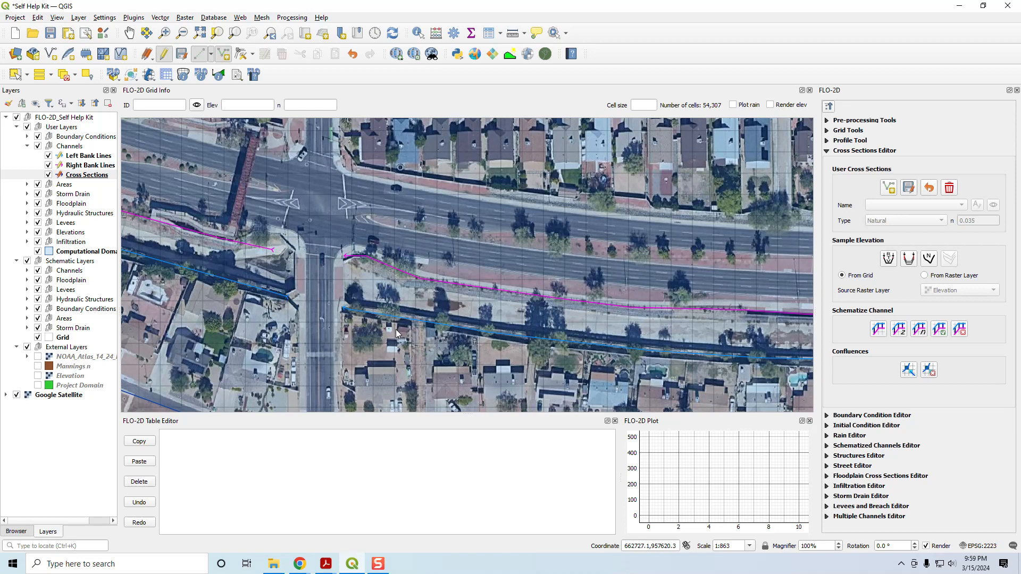
{"action": "right_click", "coordinate": [429, 263]}
{"action": "key", "text": "Return"}
Step: Add cross sections at the two channel segment ends on either side of the street crossing near the pedestrian bridge
{"action": "scroll", "coordinate": [356, 293], "scroll_direction": "up", "scroll_amount": 1}
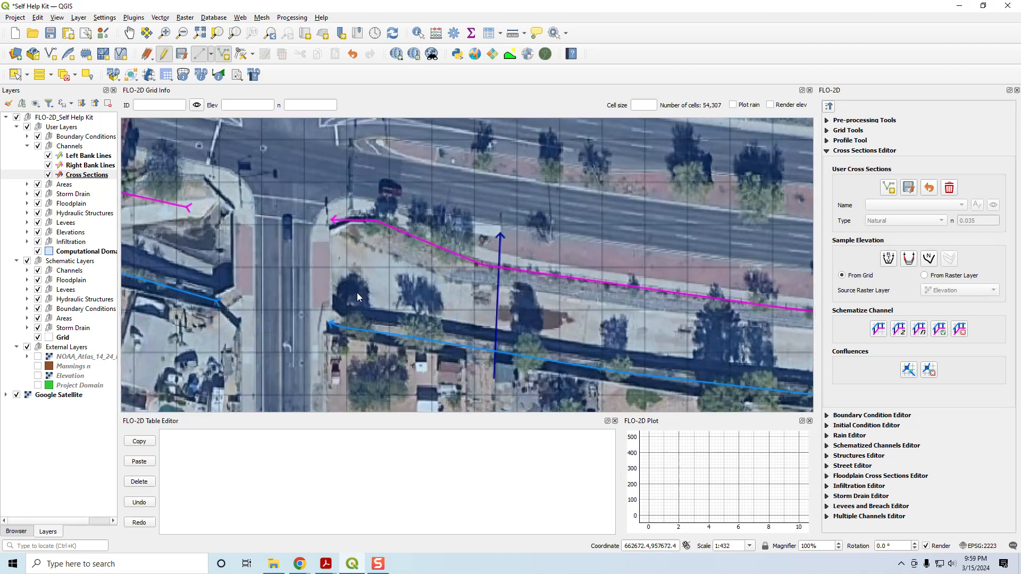
{"action": "left_click", "coordinate": [340, 210]}
{"action": "right_click", "coordinate": [340, 210]}
{"action": "key", "text": "Return"}
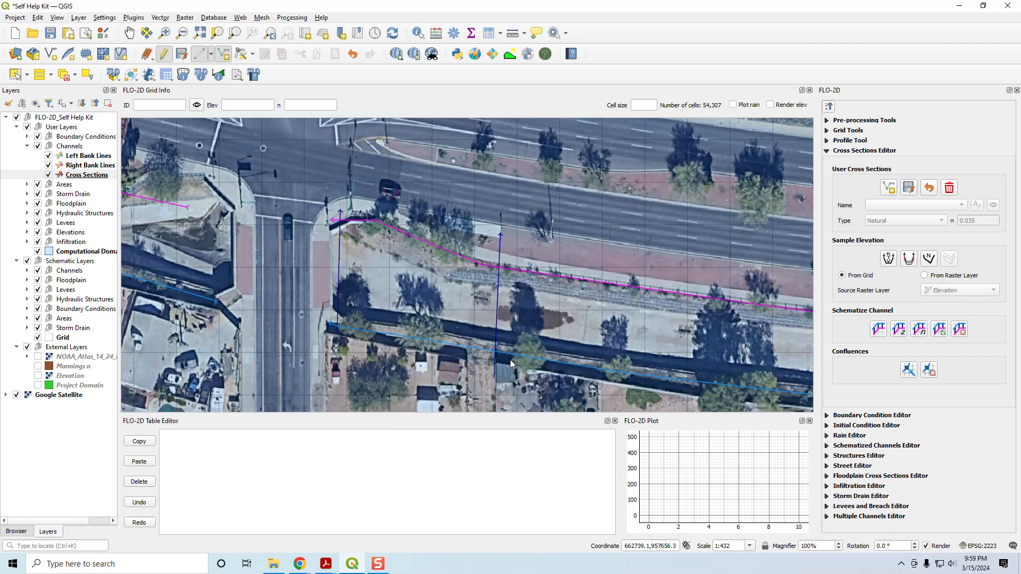
{"action": "left_click_drag", "start_coordinate": [213, 227], "coordinate": [419, 232]}
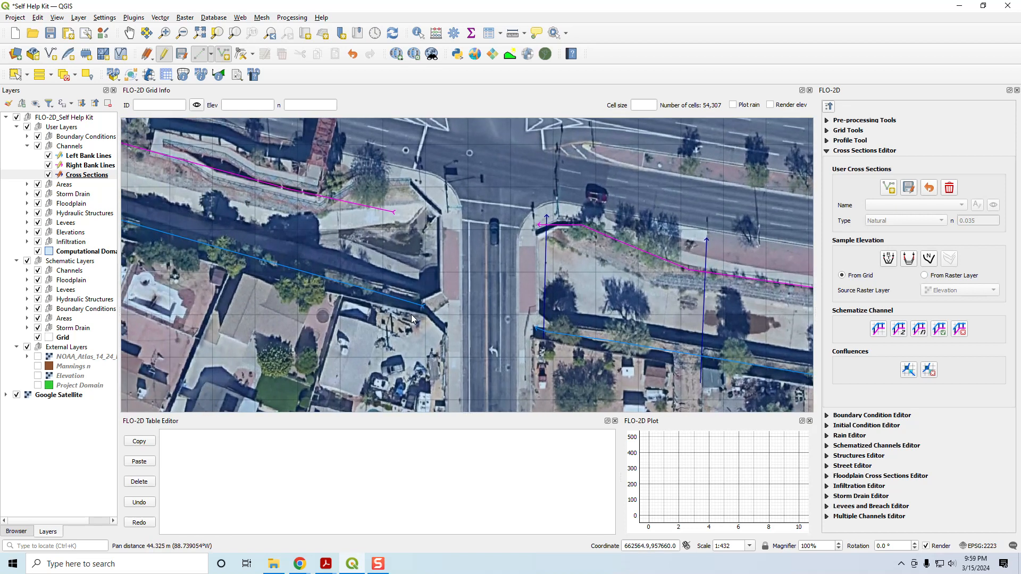
{"action": "right_click", "coordinate": [428, 212]}
{"action": "key", "text": "Return"}
Step: Add two cross sections perpendicular to the channel along the diagonal reach northwest of the pedestrian bridge
{"action": "left_click_drag", "start_coordinate": [267, 262], "coordinate": [659, 339]}
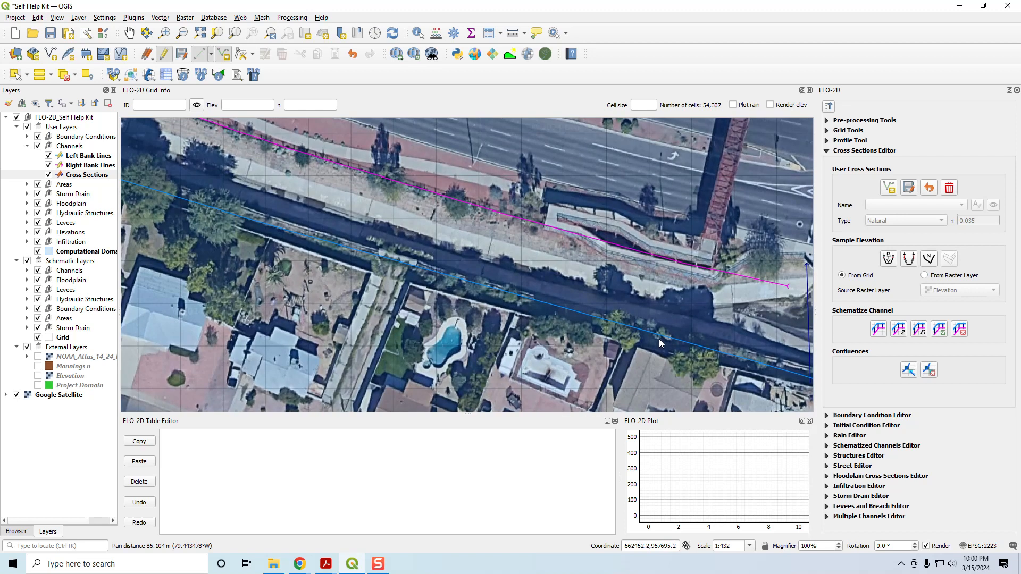
{"action": "scroll", "coordinate": [292, 297], "scroll_direction": "down", "scroll_amount": 1}
{"action": "left_click_drag", "start_coordinate": [189, 244], "coordinate": [350, 279]}
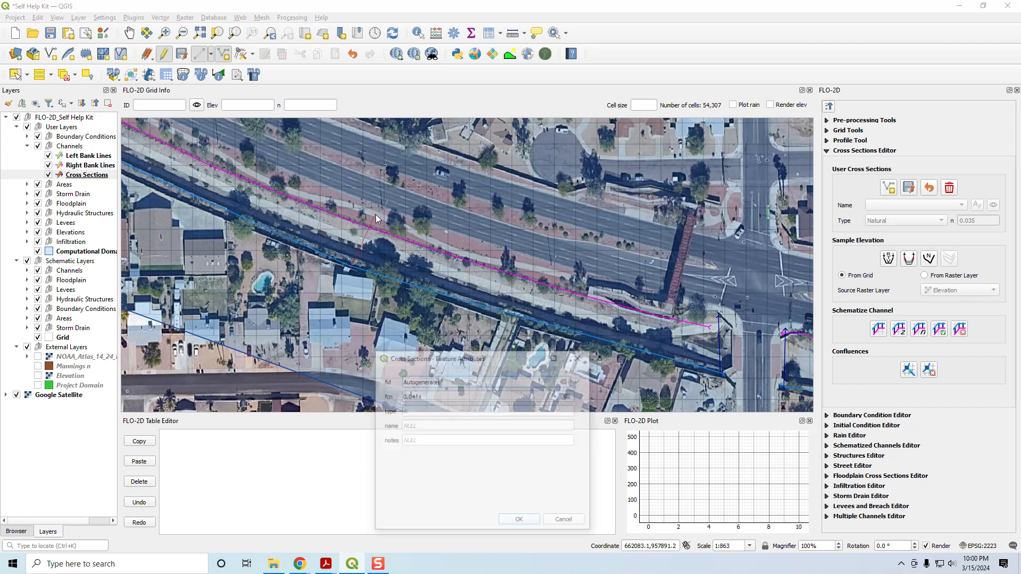
{"action": "left_click_drag", "start_coordinate": [214, 284], "coordinate": [548, 373]}
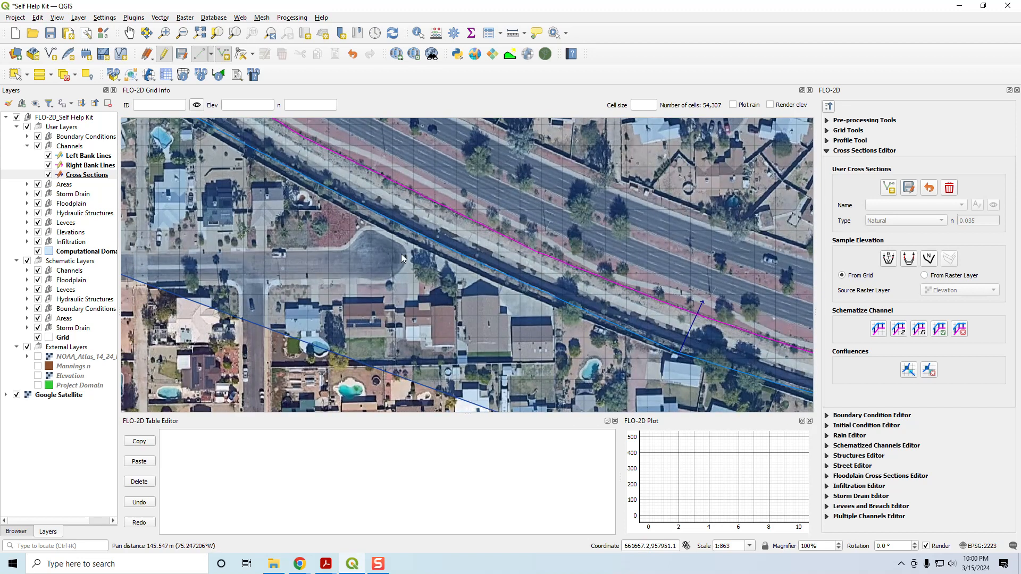
{"action": "left_click", "coordinate": [357, 223]}
{"action": "left_click", "coordinate": [390, 171]}
{"action": "right_click", "coordinate": [390, 171]}
{"action": "key", "text": "Return"}
Step: Continue northwest along the diagonal reach with two more cross sections spanning both bank lines
{"action": "left_click_drag", "start_coordinate": [197, 147], "coordinate": [475, 359]}
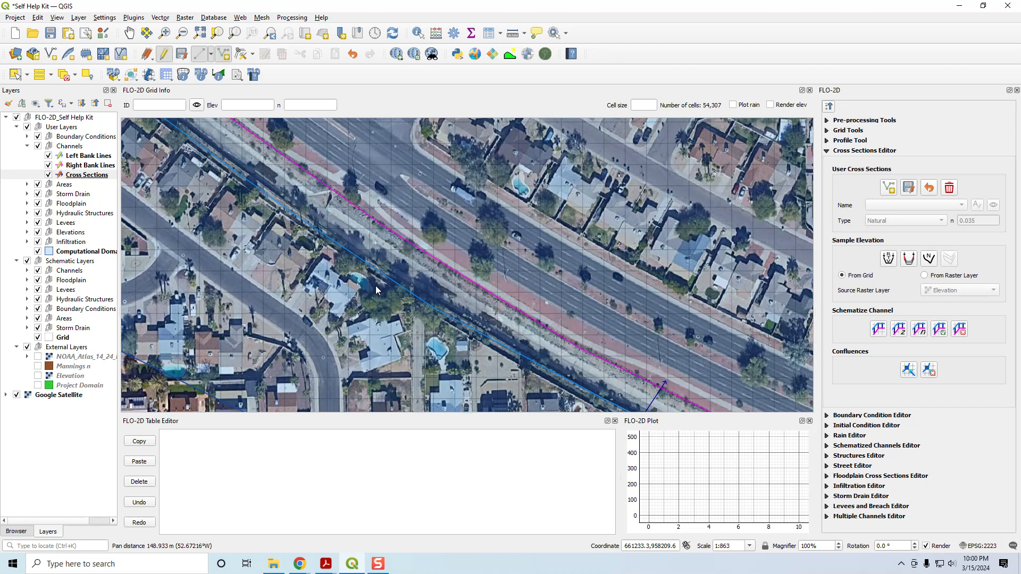
{"action": "left_click", "coordinate": [320, 228]}
{"action": "right_click", "coordinate": [337, 219]}
{"action": "key", "text": "Return"}
{"action": "left_click_drag", "start_coordinate": [231, 206], "coordinate": [377, 257]}
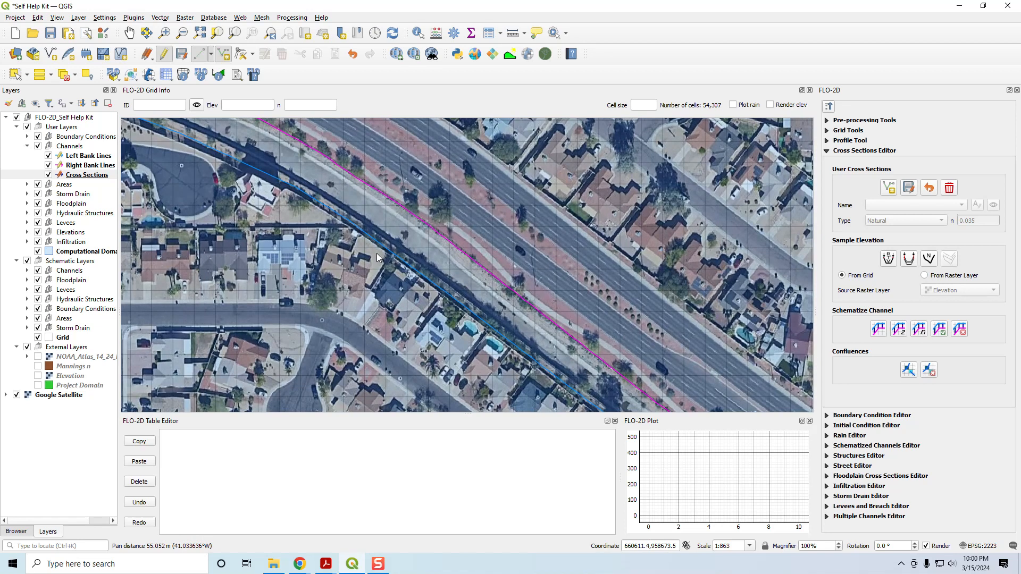
{"action": "right_click", "coordinate": [396, 189]}
Step: Add a cross section east of the next street crossing and another at that channel segment's west end
{"action": "left_click_drag", "start_coordinate": [240, 228], "coordinate": [528, 356]}
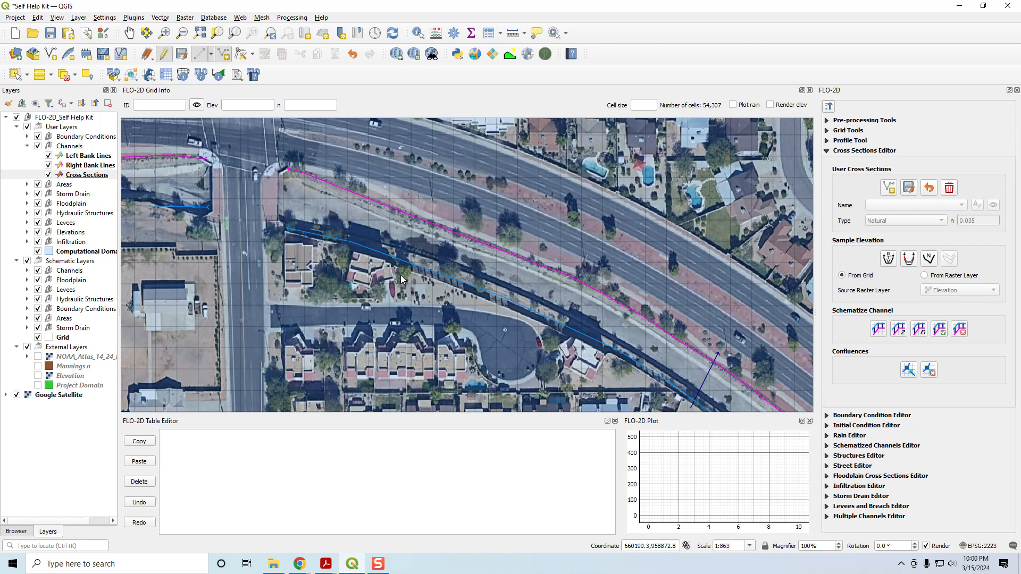
{"action": "left_click", "coordinate": [403, 192]}
{"action": "right_click", "coordinate": [403, 192]}
{"action": "scroll", "coordinate": [309, 211], "scroll_direction": "up", "scroll_amount": 1}
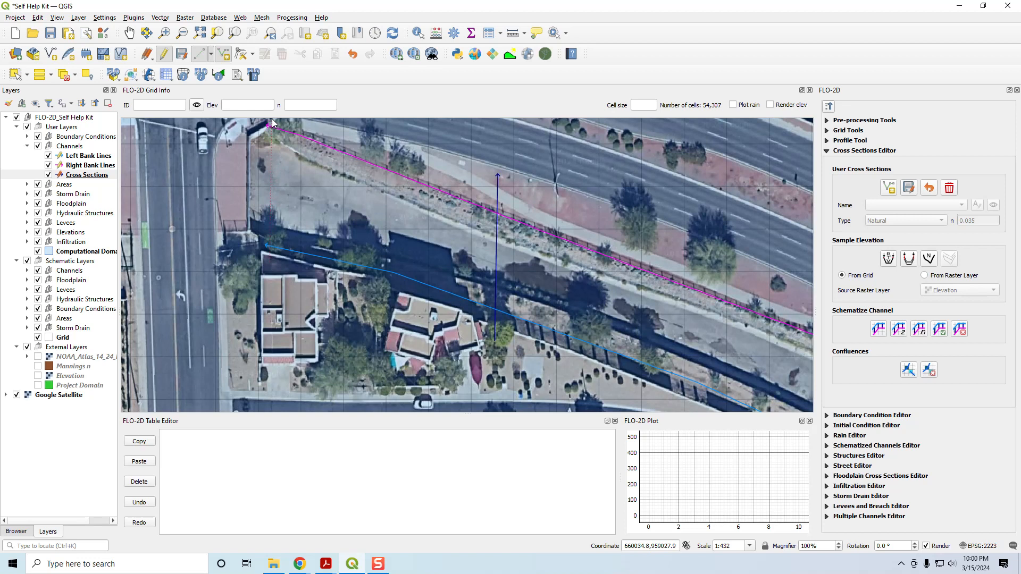
{"action": "left_click_drag", "start_coordinate": [272, 126], "coordinate": [295, 192]}
{"action": "left_click", "coordinate": [294, 177]}
{"action": "right_click", "coordinate": [311, 190]}
{"action": "key", "text": "Return"}
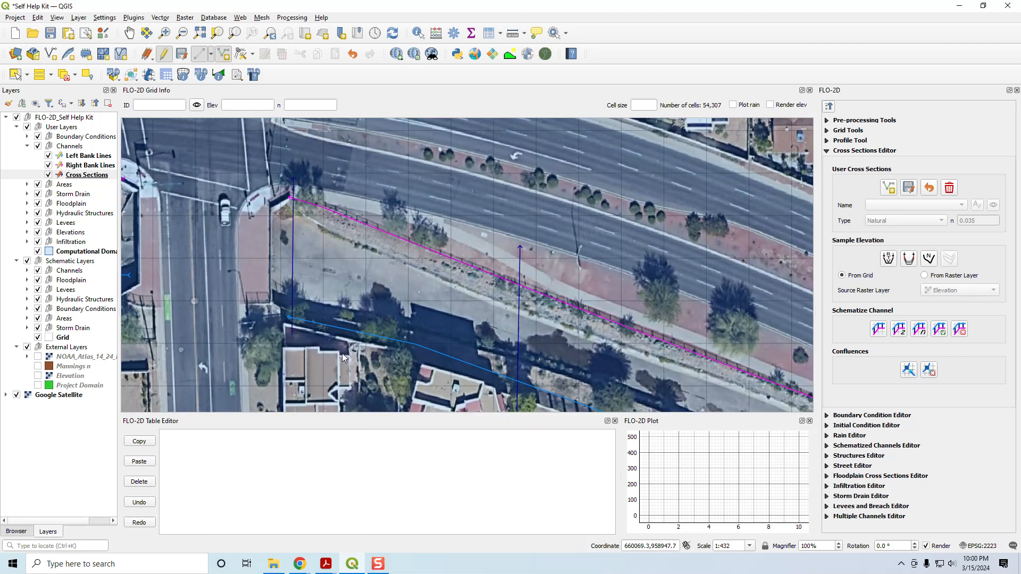
Step: Draw a cross section at the east end of the channel segment just west of the second street crossing
{"action": "scroll", "coordinate": [317, 272], "scroll_direction": "down", "scroll_amount": 1}
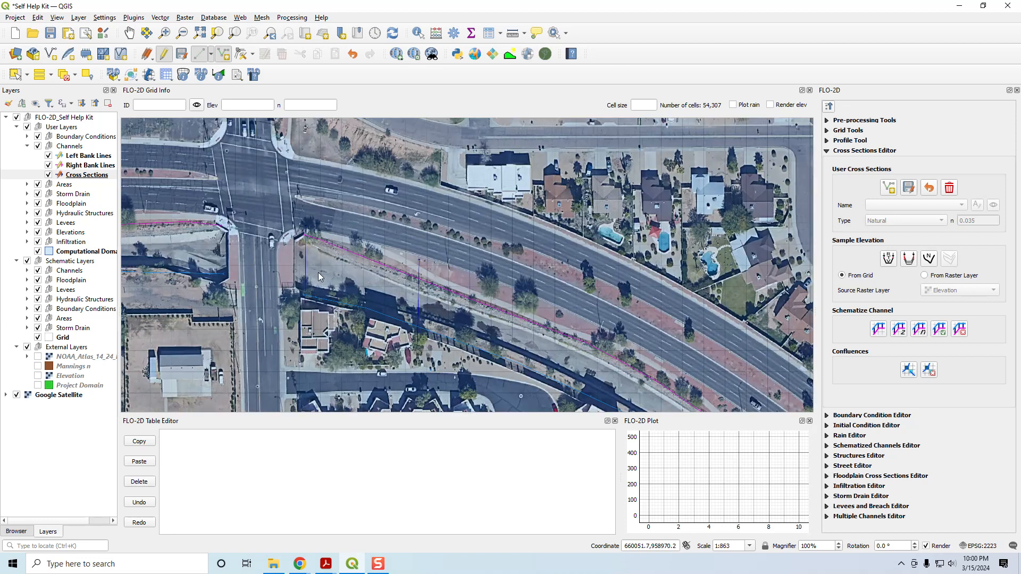
{"action": "left_click_drag", "start_coordinate": [207, 252], "coordinate": [482, 271]}
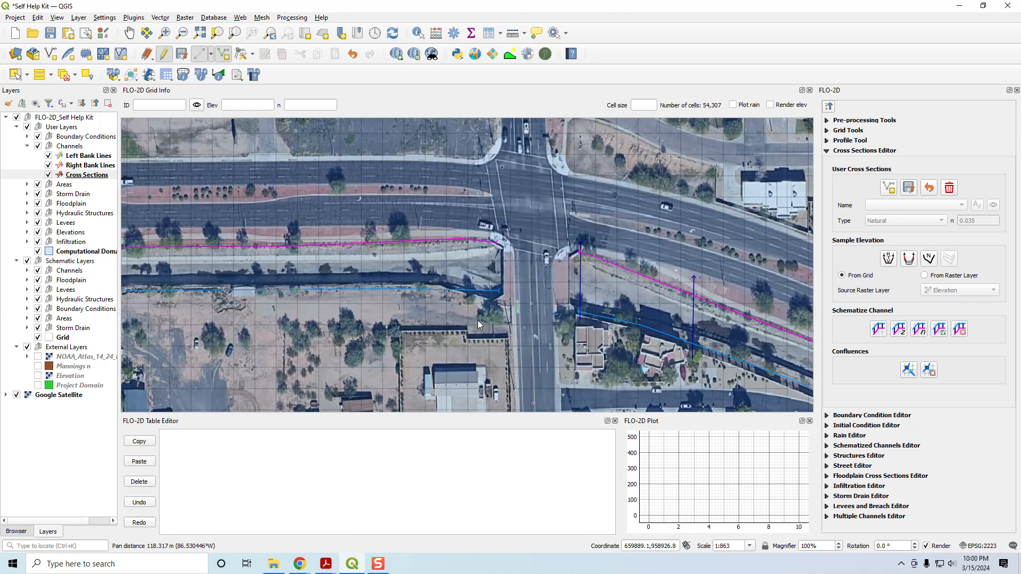
{"action": "scroll", "coordinate": [480, 318], "scroll_direction": "up", "scroll_amount": 1}
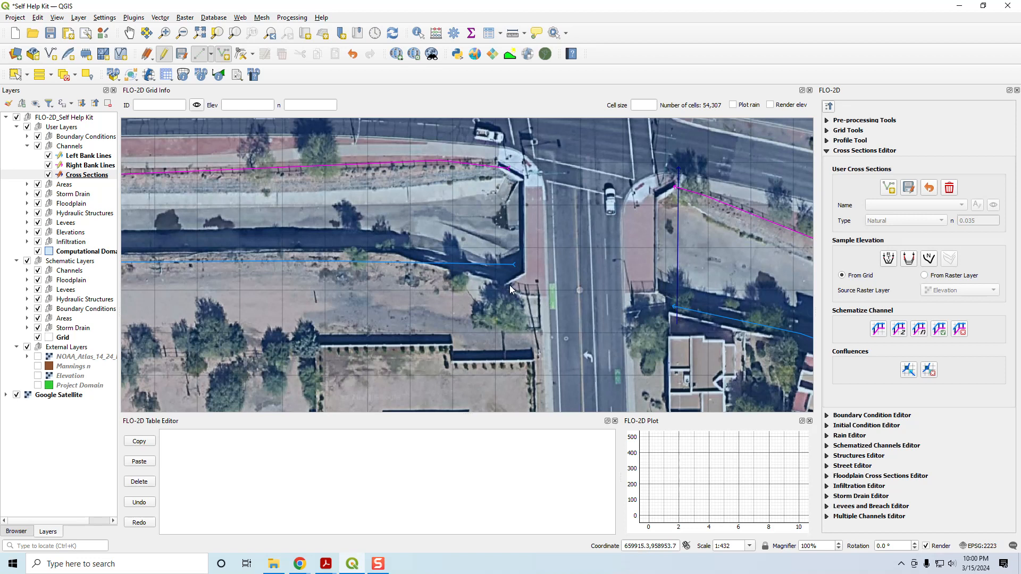
{"action": "left_click", "coordinate": [505, 153]}
{"action": "right_click", "coordinate": [528, 193]}
{"action": "left_click_drag", "start_coordinate": [502, 455], "coordinate": [488, 148]}
{"action": "left_click", "coordinate": [498, 302]}
Step: Add a cross section west of the second street crossing and extend its southern end past the blue bank line with the Vertex Tool
{"action": "left_click_drag", "start_coordinate": [244, 296], "coordinate": [430, 327]}
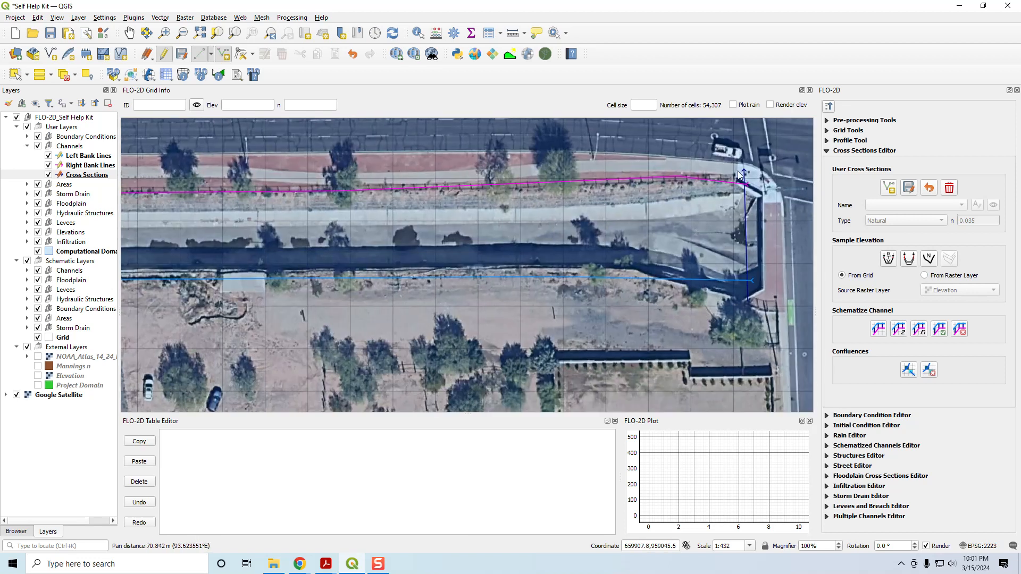
{"action": "right_click", "coordinate": [543, 150]}
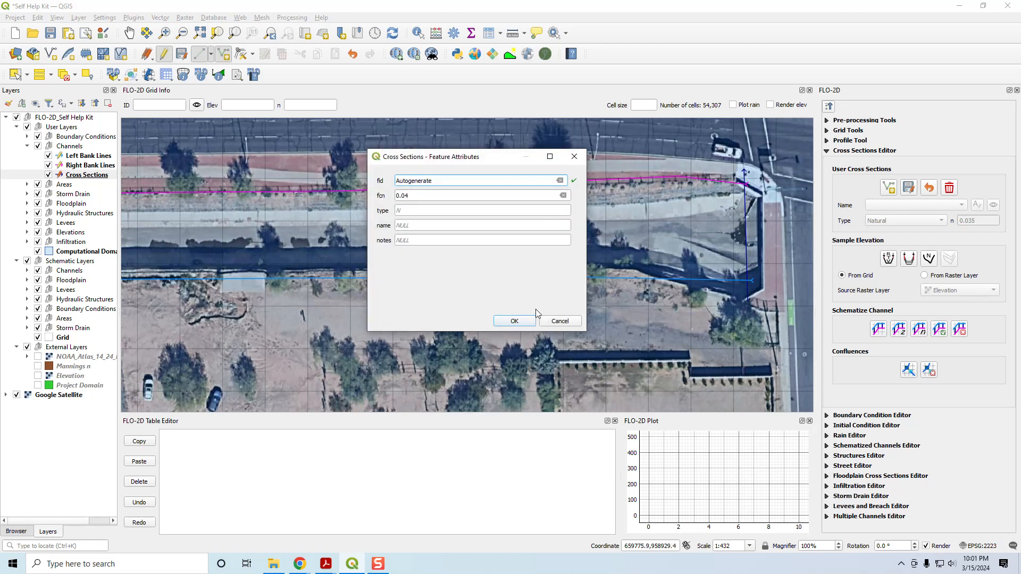
{"action": "left_click", "coordinate": [524, 323]}
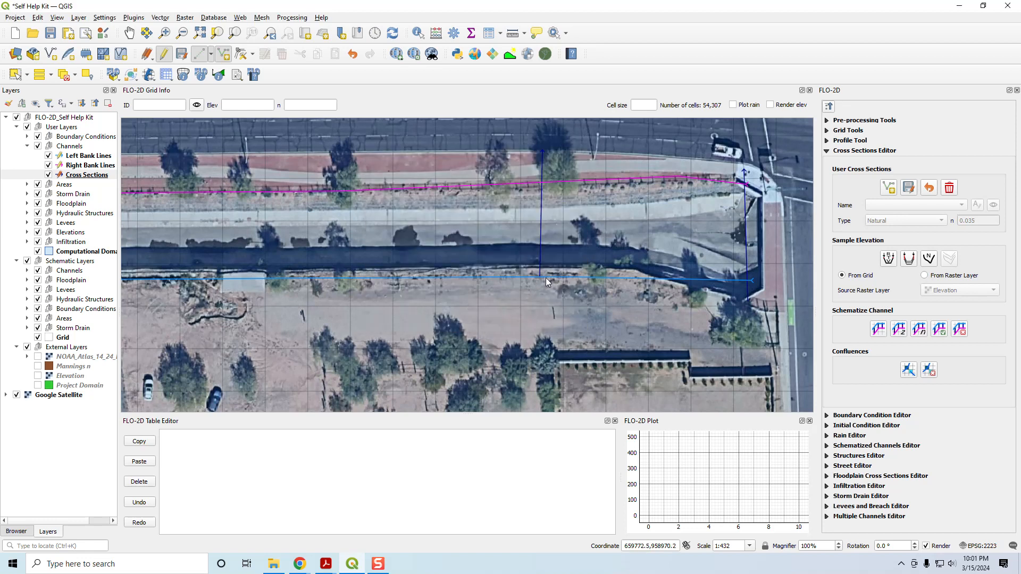
{"action": "left_click", "coordinate": [242, 55]}
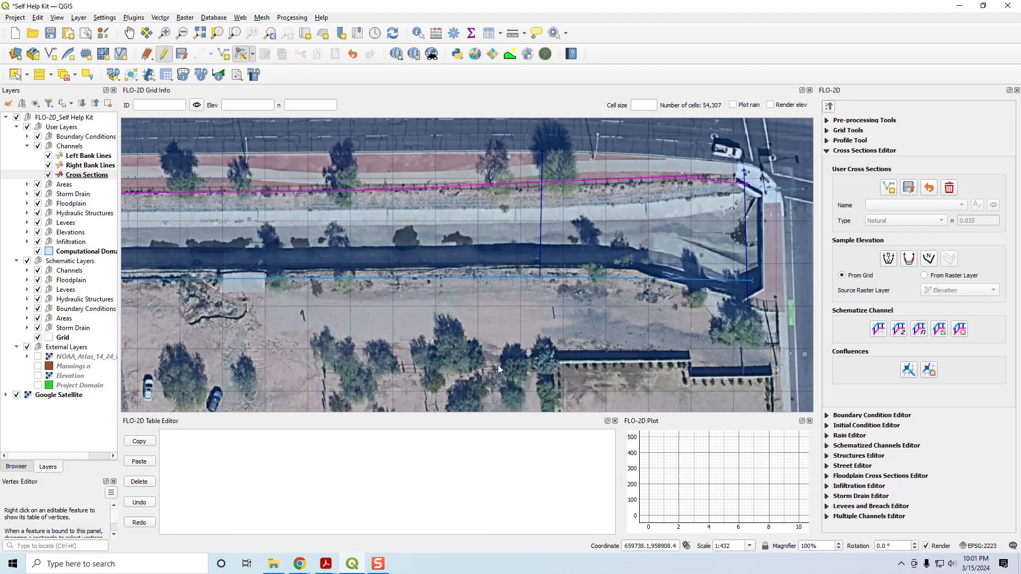
{"action": "left_click", "coordinate": [540, 302]}
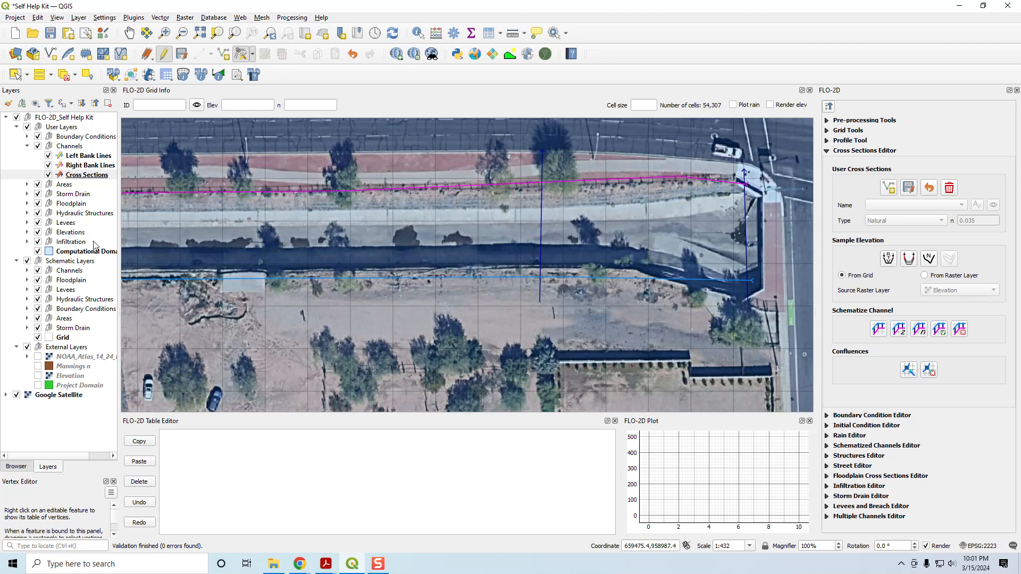
Step: Resume adding line features and draw a cross section midway along the straight reach west of the second street crossing
{"action": "left_click", "coordinate": [224, 57]}
{"action": "scroll", "coordinate": [276, 265], "scroll_direction": "down", "scroll_amount": 2}
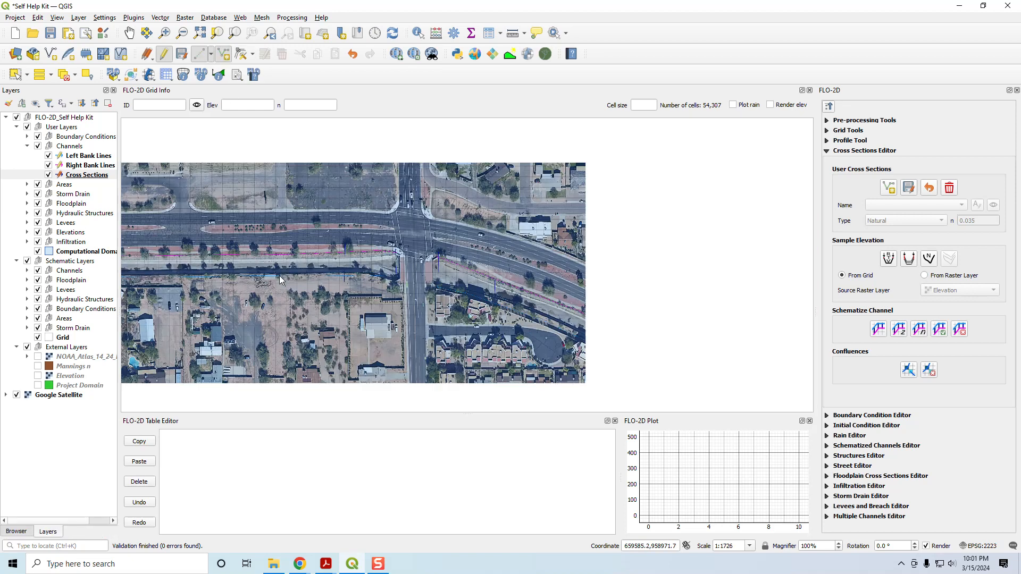
{"action": "left_click_drag", "start_coordinate": [247, 282], "coordinate": [455, 364]}
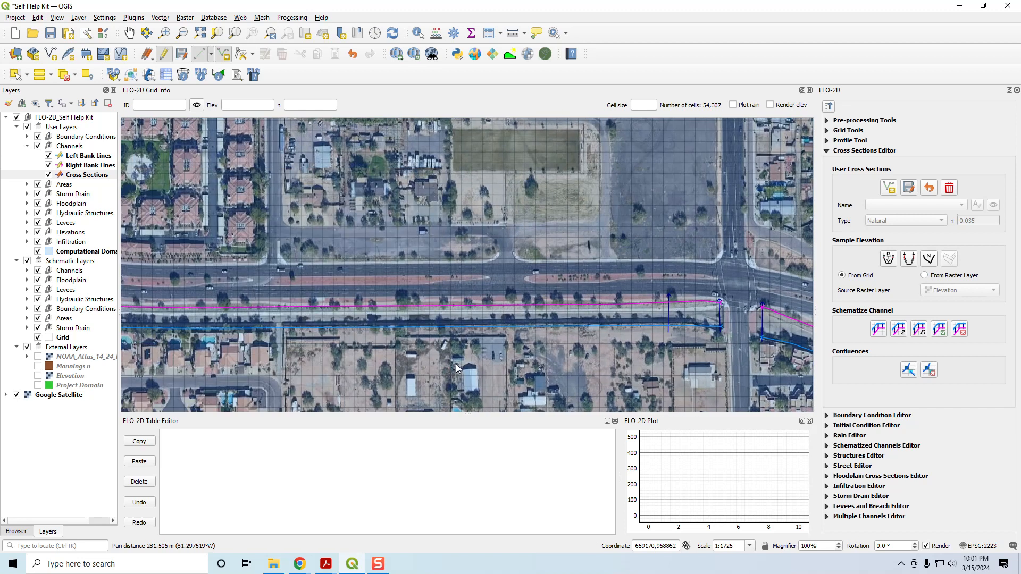
{"action": "left_click", "coordinate": [466, 333]}
{"action": "left_click", "coordinate": [467, 294]}
{"action": "right_click", "coordinate": [467, 294]}
{"action": "key", "text": "Return"}
Step: Add a cross section south of the apartment complex, just before the channel curves northwest
{"action": "left_click_drag", "start_coordinate": [253, 333], "coordinate": [529, 335]}
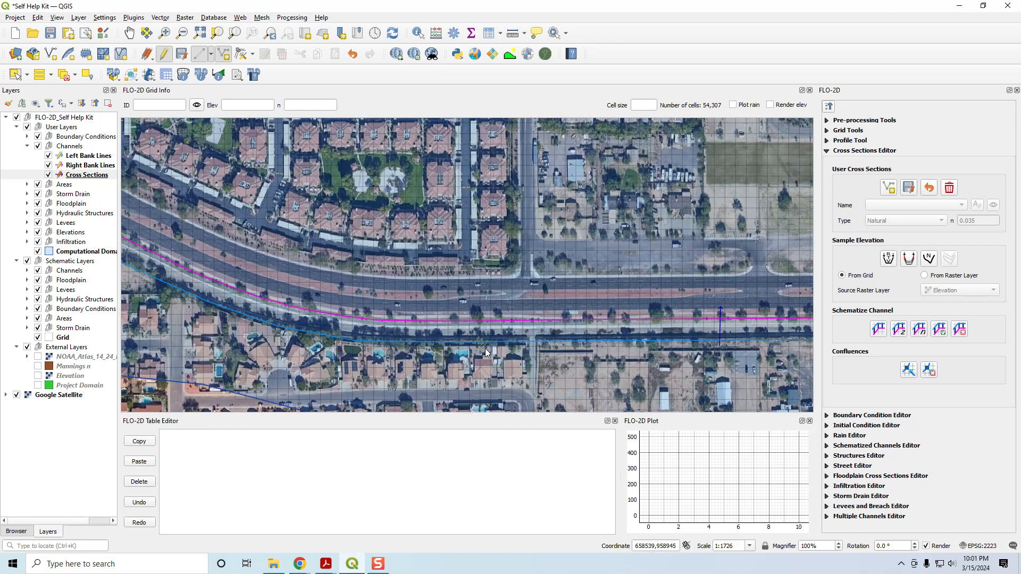
{"action": "left_click", "coordinate": [483, 312]}
{"action": "right_click", "coordinate": [484, 313]}
{"action": "key", "text": "Return"}
{"action": "left_click_drag", "start_coordinate": [271, 325], "coordinate": [459, 350]}
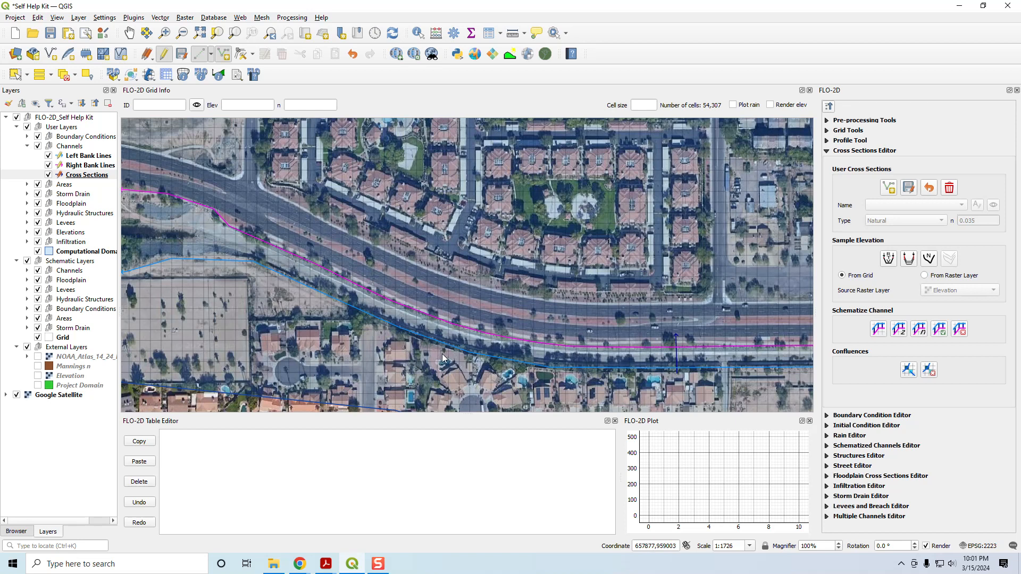
Step: Add three cross sections along the curving reach that runs northwest, south of the apartment complex
{"action": "right_click", "coordinate": [445, 308]}
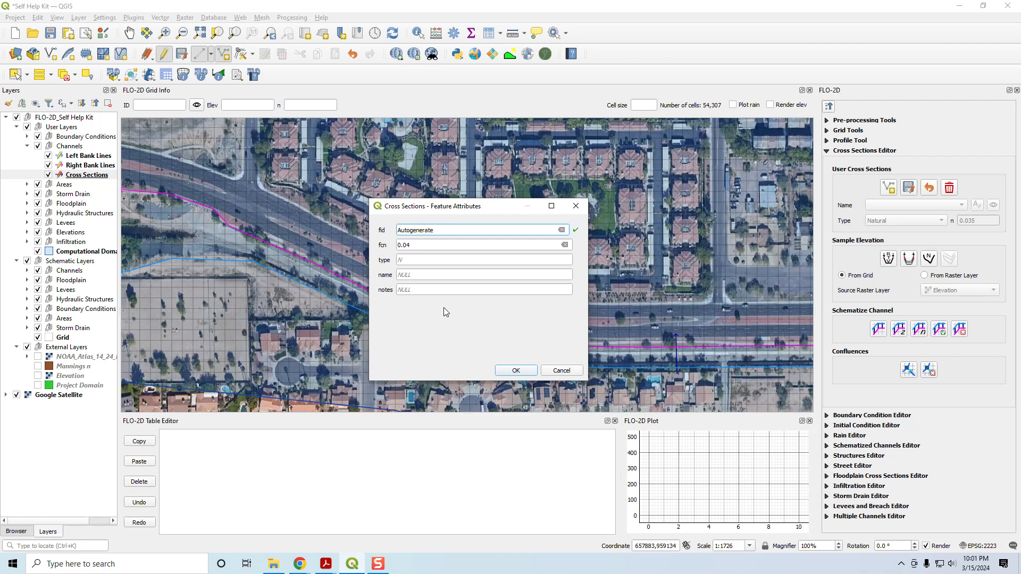
{"action": "key", "text": "Return"}
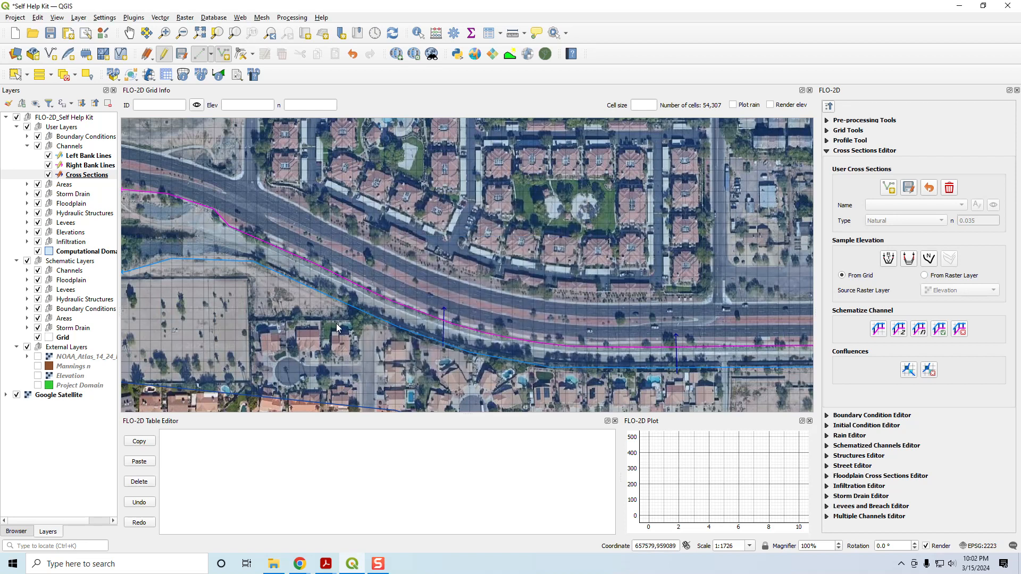
{"action": "right_click", "coordinate": [326, 249]}
{"action": "key", "text": "Return"}
{"action": "right_click", "coordinate": [250, 216]}
{"action": "key", "text": "Return"}
{"action": "left_click_drag", "start_coordinate": [231, 242], "coordinate": [373, 271]}
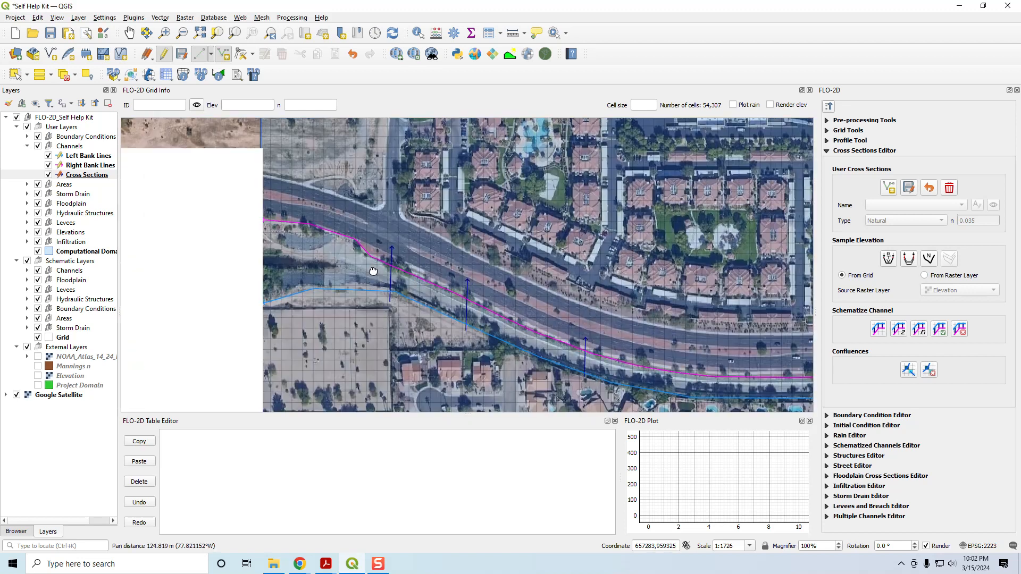
{"action": "scroll", "coordinate": [359, 280], "scroll_direction": "up", "scroll_amount": 1}
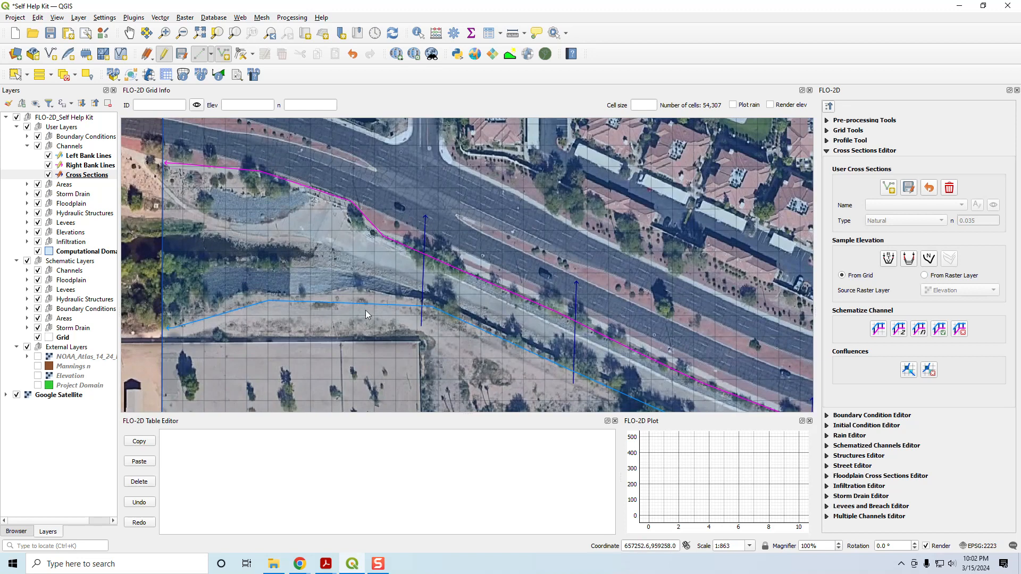
{"action": "left_click", "coordinate": [362, 191]}
{"action": "right_click", "coordinate": [362, 191]}
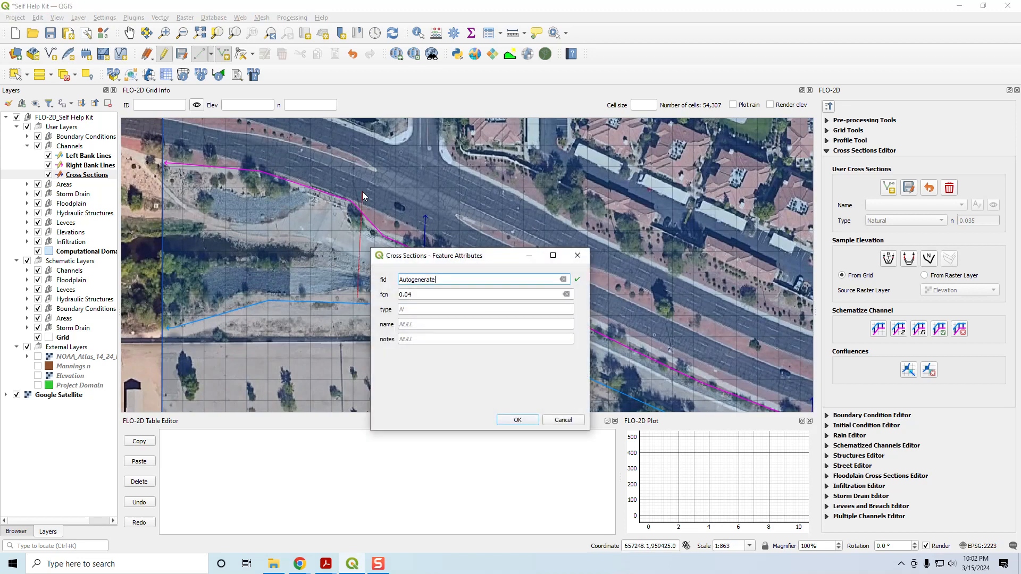
{"action": "left_click", "coordinate": [565, 421]}
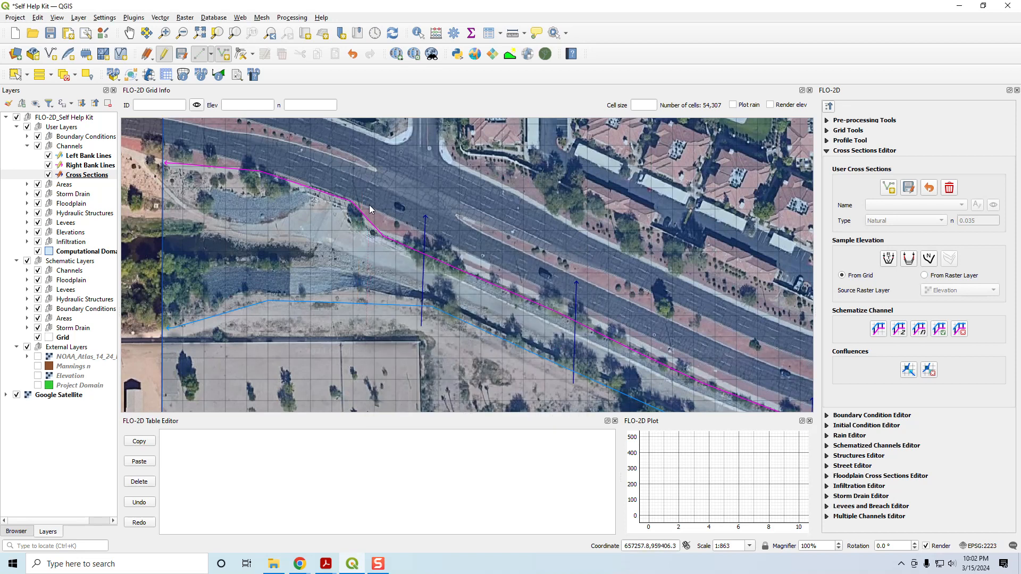
Step: Draw a cross section at the sharp bend of the magenta bank line, just east of the widened channel area
{"action": "left_click", "coordinate": [362, 193]}
{"action": "right_click", "coordinate": [361, 194]}
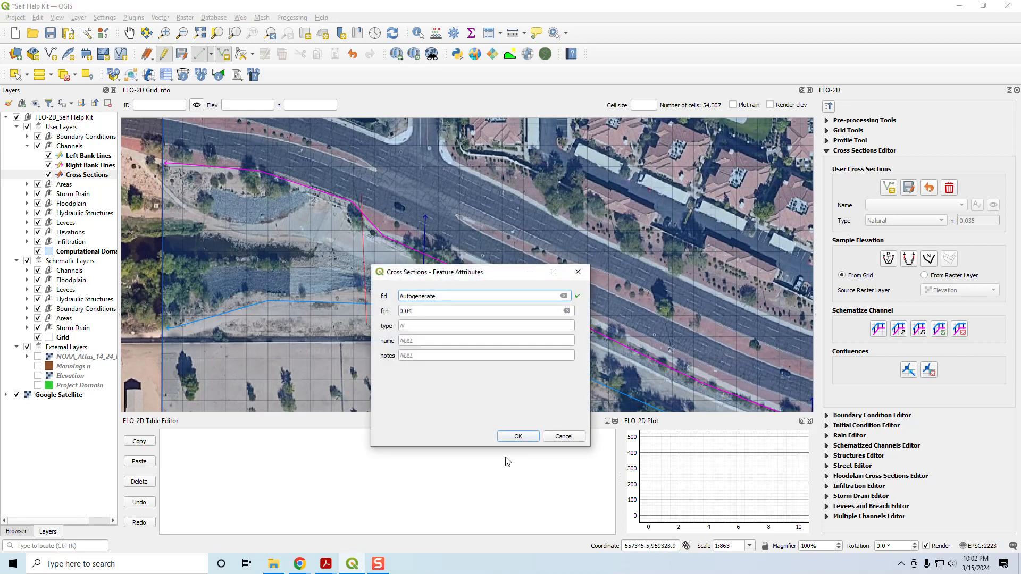
{"action": "left_click", "coordinate": [516, 434]}
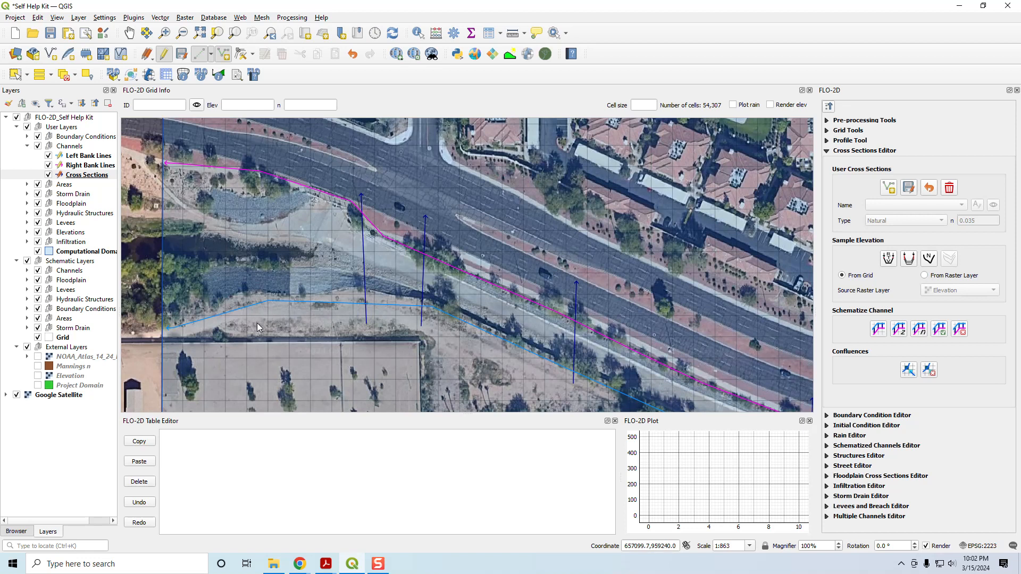
Step: Add two cross sections across the widened channel, the second one just inside the western domain boundary
{"action": "left_click", "coordinate": [258, 152]}
{"action": "right_click", "coordinate": [258, 151]}
{"action": "key", "text": "Return"}
{"action": "left_click", "coordinate": [175, 145]}
{"action": "right_click", "coordinate": [175, 146]}
{"action": "key", "text": "Return"}
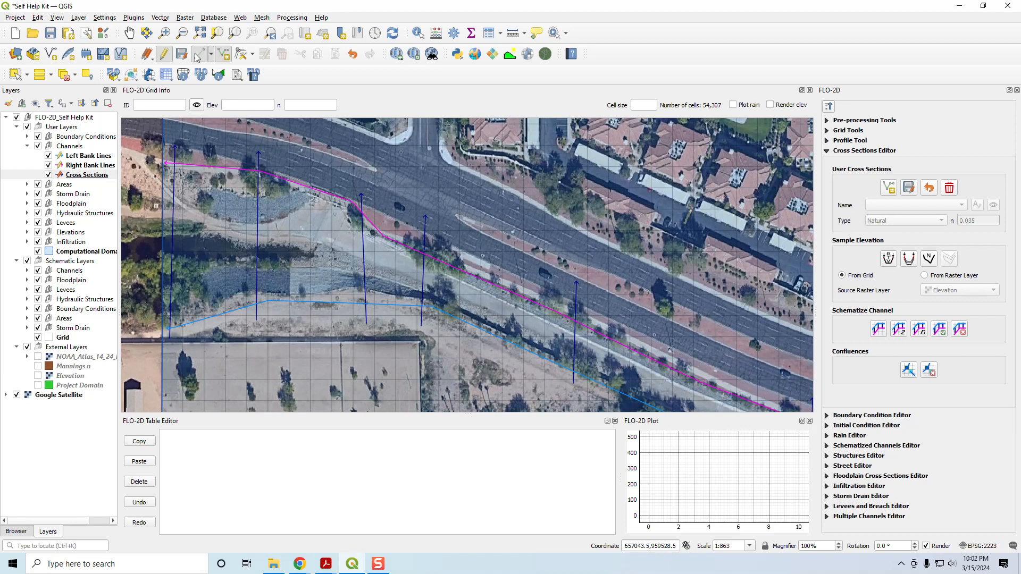
Step: Shift the northern end of the cross section at the bank line bend slightly east with the Vertex Tool, and save the user cross sections
{"action": "left_click", "coordinate": [240, 56]}
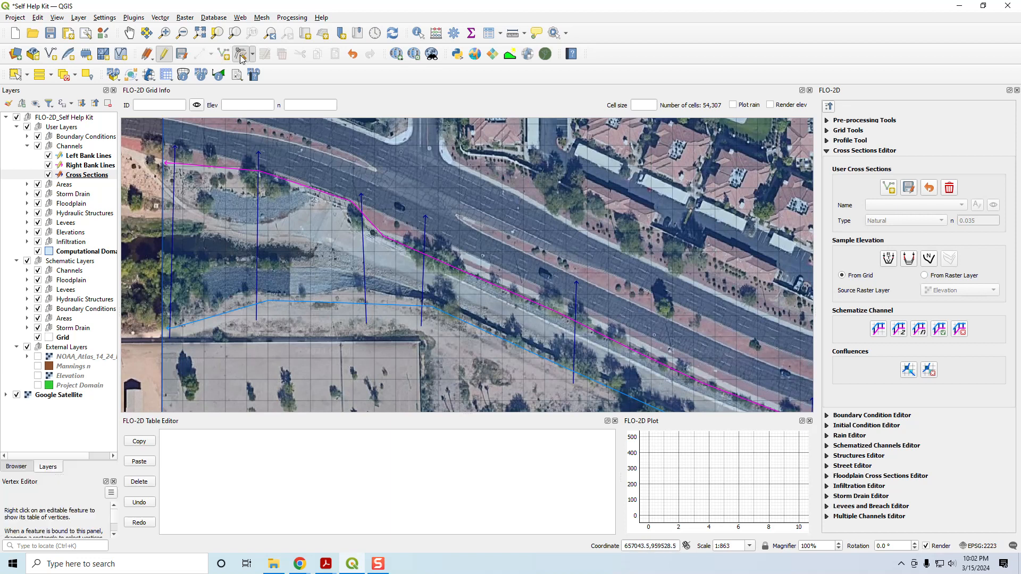
{"action": "left_click", "coordinate": [365, 195]}
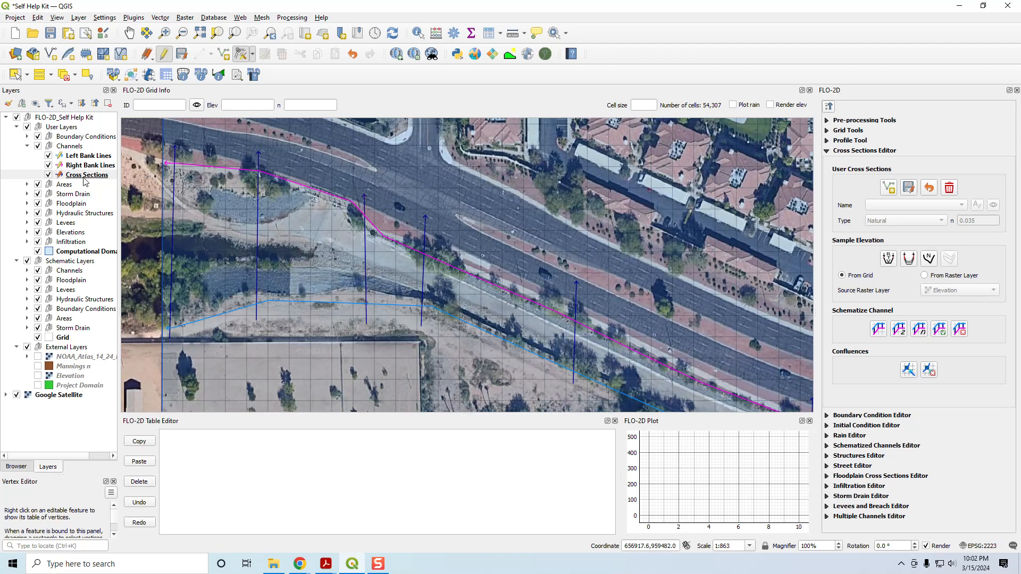
{"action": "left_click", "coordinate": [909, 188]}
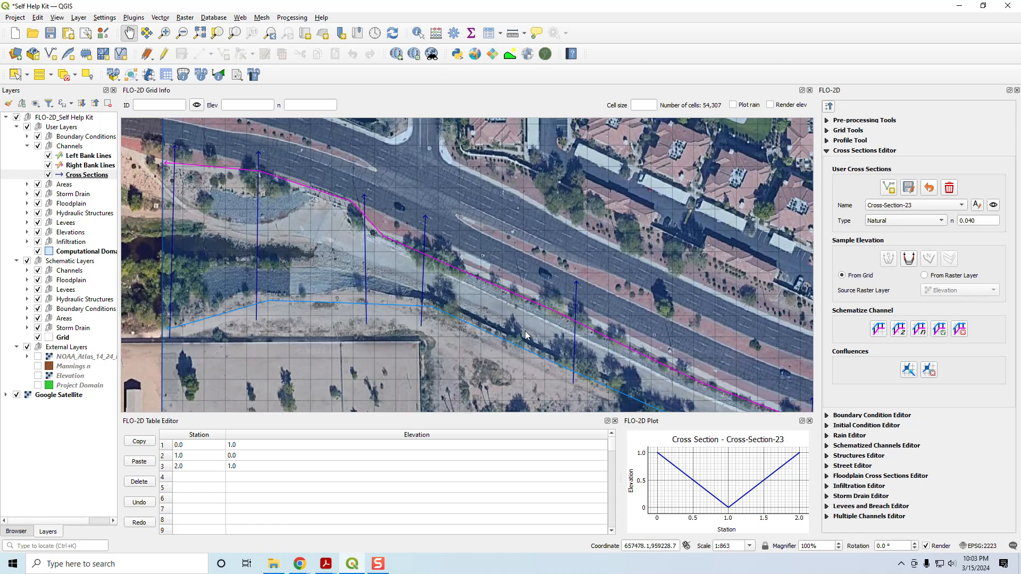
Step: Try to schematize the channels from the user bank lines and cross sections
{"action": "scroll", "coordinate": [525, 325], "scroll_direction": "down", "scroll_amount": 2}
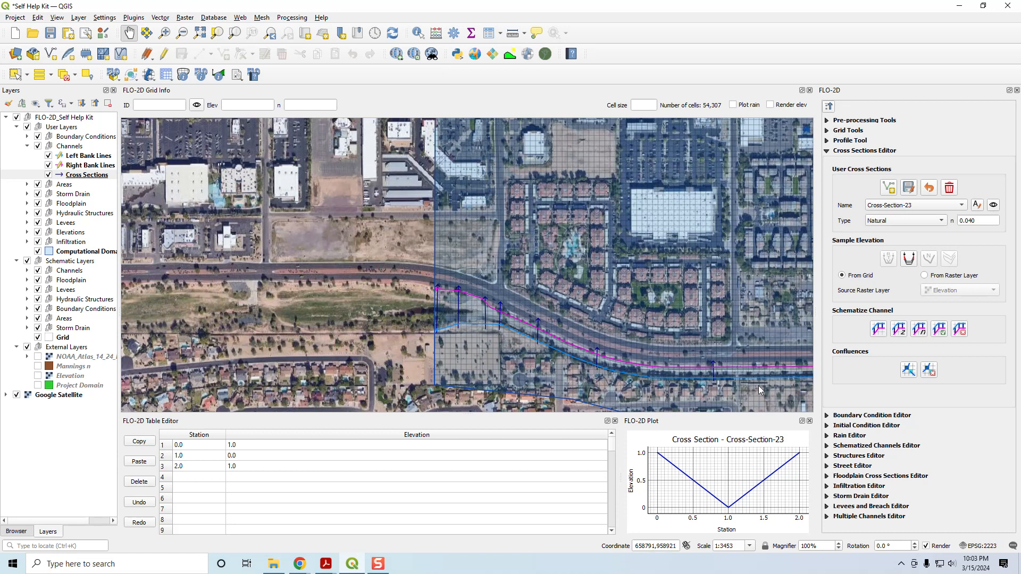
{"action": "left_click_drag", "start_coordinate": [758, 385], "coordinate": [389, 286]}
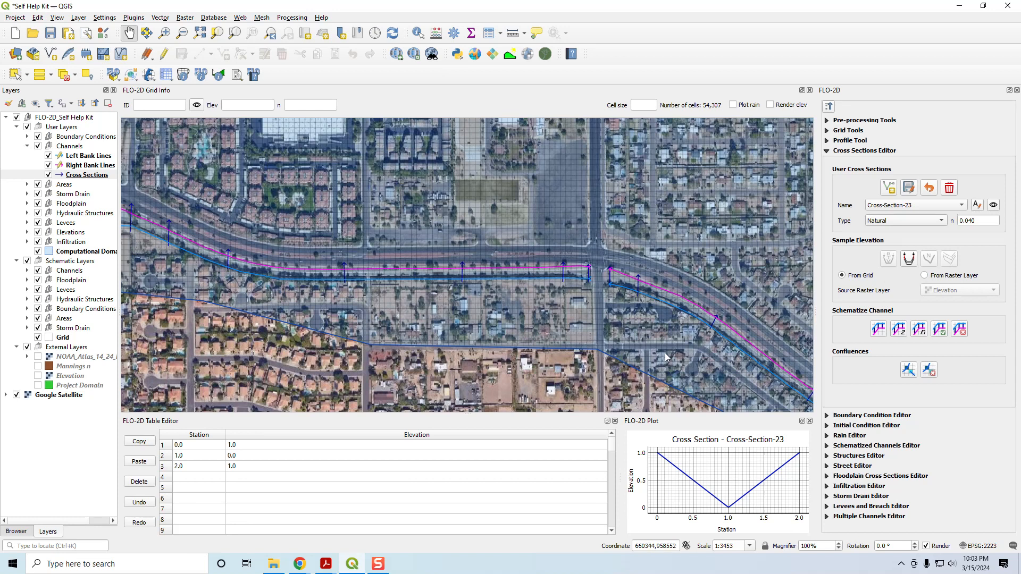
{"action": "left_click_drag", "start_coordinate": [700, 364], "coordinate": [344, 225]}
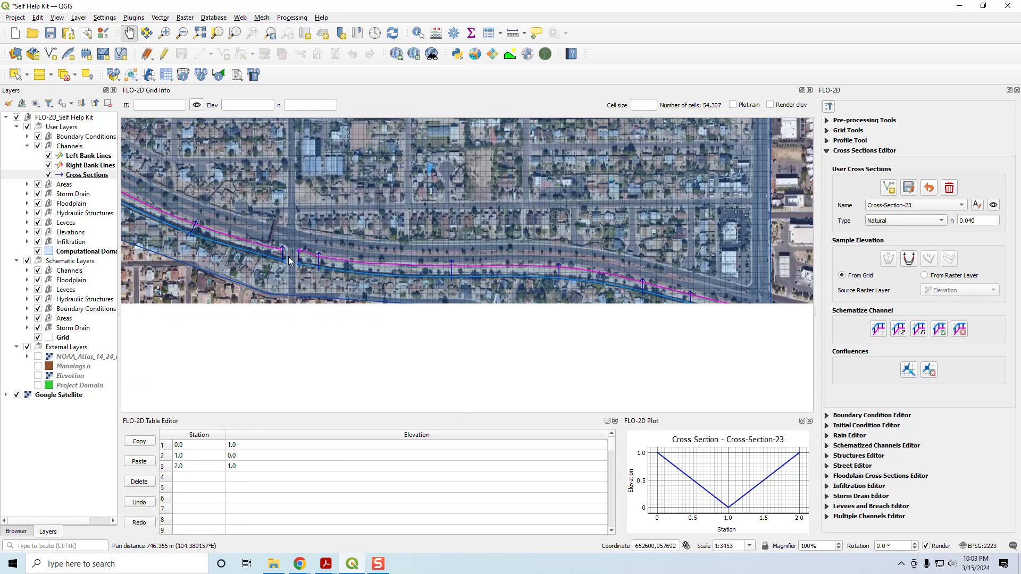
{"action": "scroll", "coordinate": [531, 256], "scroll_direction": "down", "scroll_amount": 1}
{"action": "left_click_drag", "start_coordinate": [518, 234], "coordinate": [568, 282]}
{"action": "scroll", "coordinate": [605, 339], "scroll_direction": "up", "scroll_amount": 1}
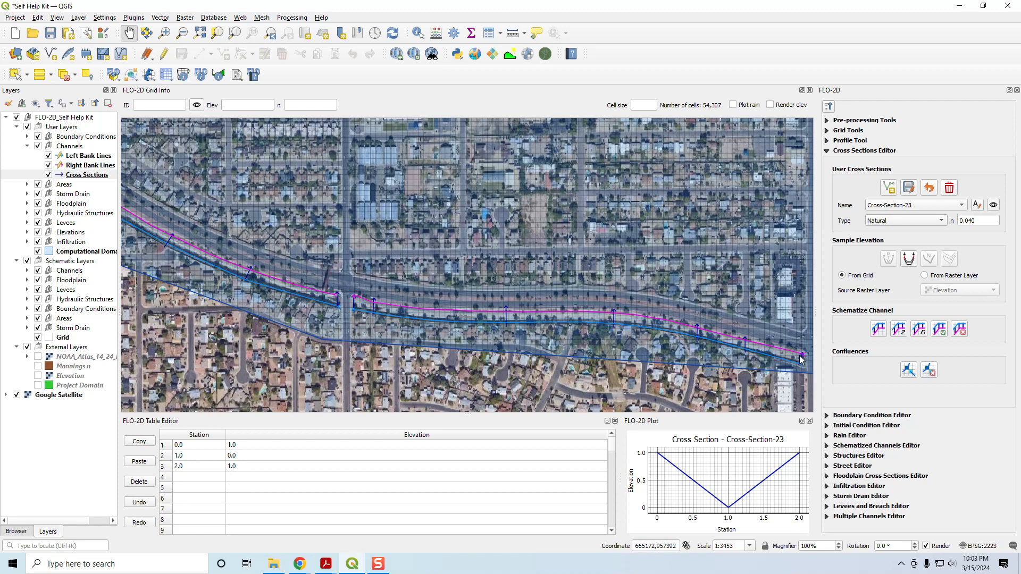
{"action": "left_click", "coordinate": [879, 331]}
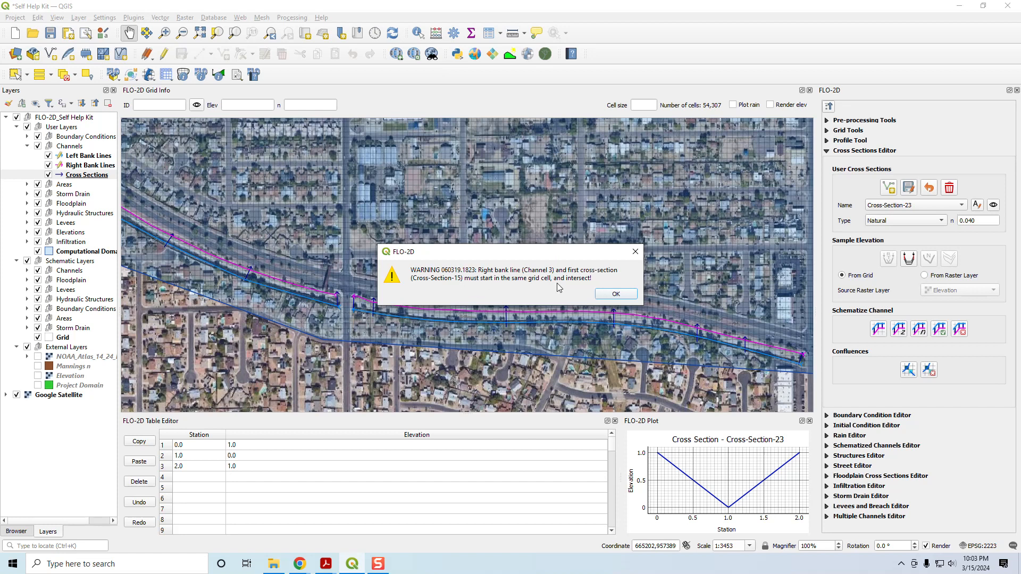
{"action": "left_click", "coordinate": [615, 294]}
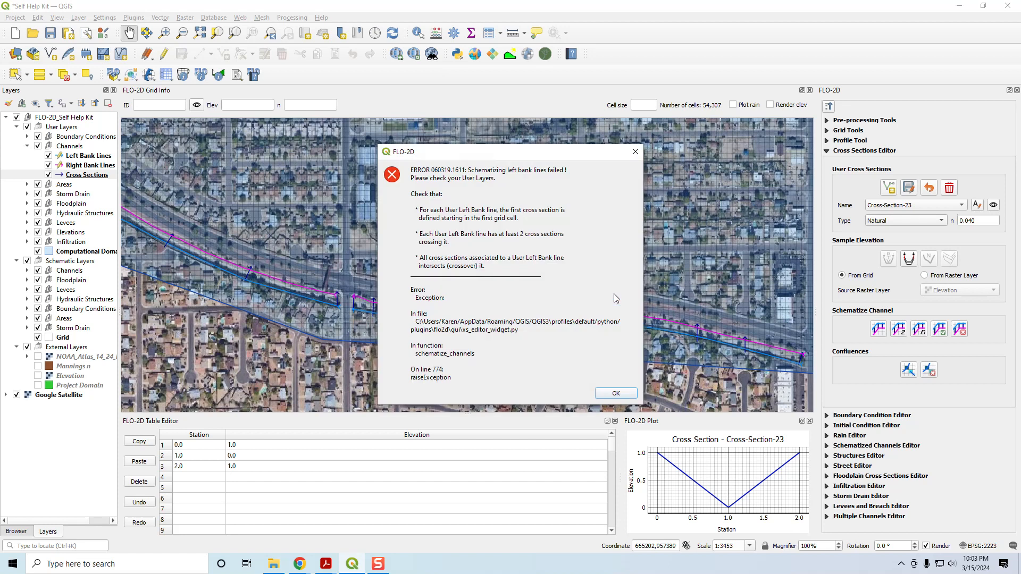
{"action": "left_click", "coordinate": [623, 394]}
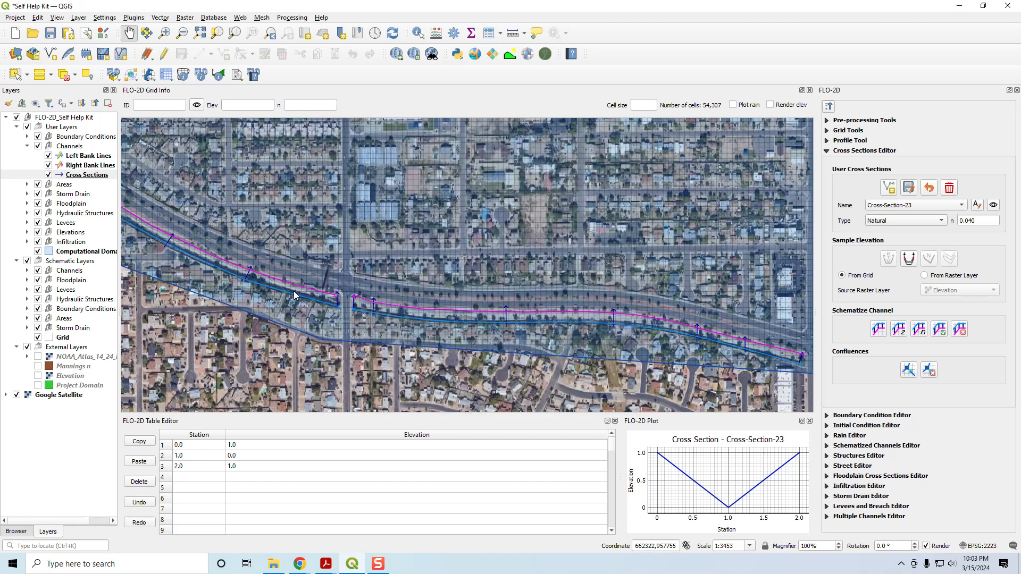
Step: Move the east end vertex of the right bank line west of the second street crossing north, across the top of its first cross section
{"action": "scroll", "coordinate": [323, 305], "scroll_direction": "up", "scroll_amount": 3}
{"action": "scroll", "coordinate": [322, 305], "scroll_direction": "down", "scroll_amount": 2}
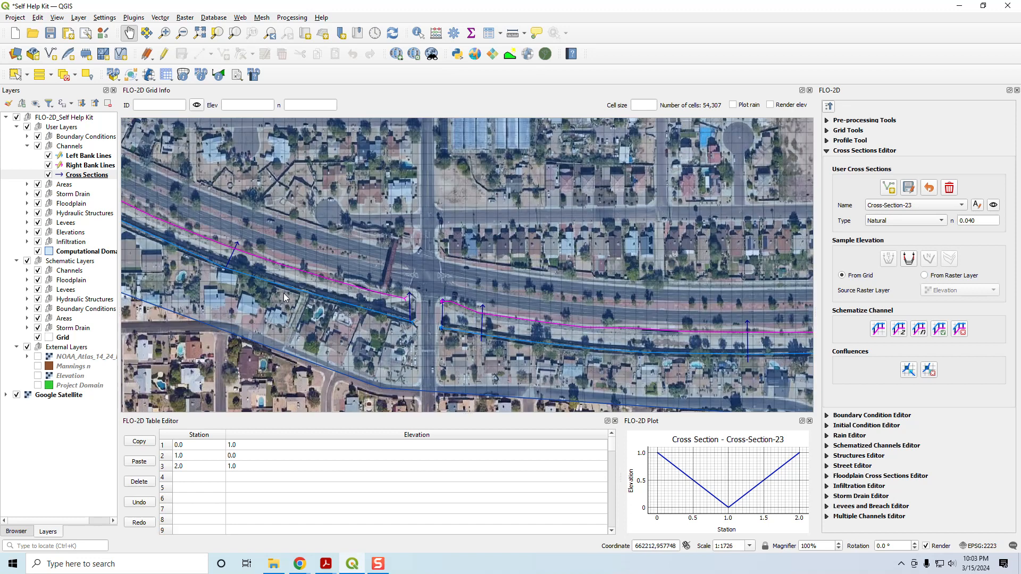
{"action": "left_click_drag", "start_coordinate": [234, 266], "coordinate": [806, 425]}
{"action": "left_click_drag", "start_coordinate": [240, 207], "coordinate": [724, 409]}
{"action": "left_click_drag", "start_coordinate": [408, 250], "coordinate": [989, 371]}
{"action": "left_click_drag", "start_coordinate": [722, 343], "coordinate": [432, 303]}
{"action": "left_click_drag", "start_coordinate": [807, 298], "coordinate": [549, 276]}
{"action": "scroll", "coordinate": [548, 267], "scroll_direction": "up", "scroll_amount": 2}
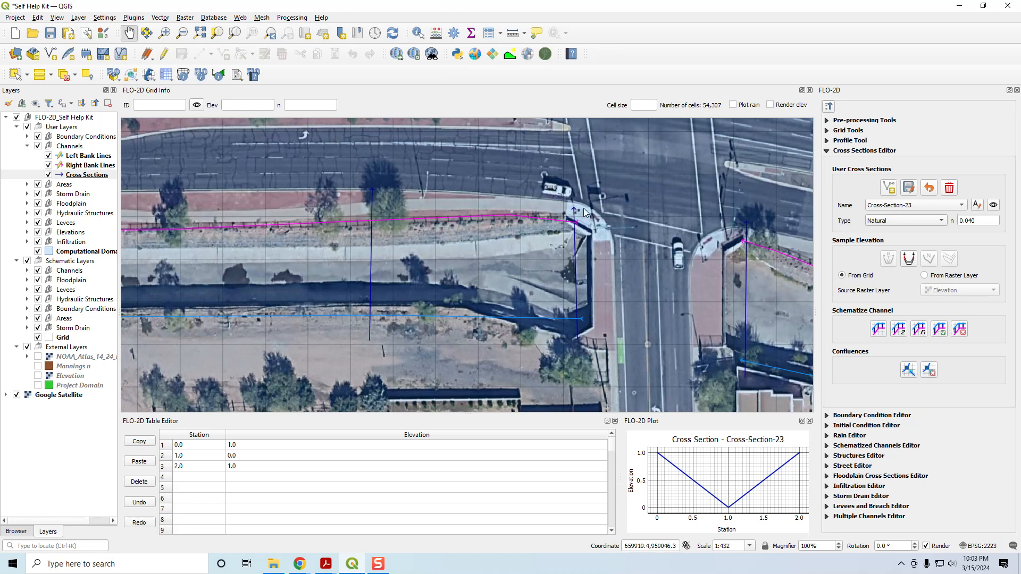
{"action": "scroll", "coordinate": [581, 214], "scroll_direction": "up", "scroll_amount": 1}
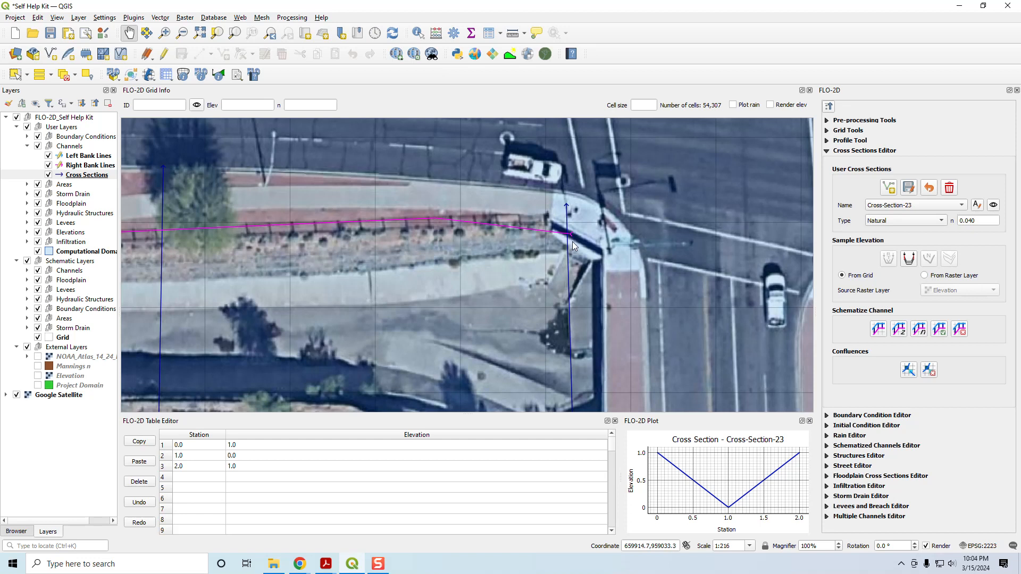
{"action": "left_click", "coordinate": [87, 166]}
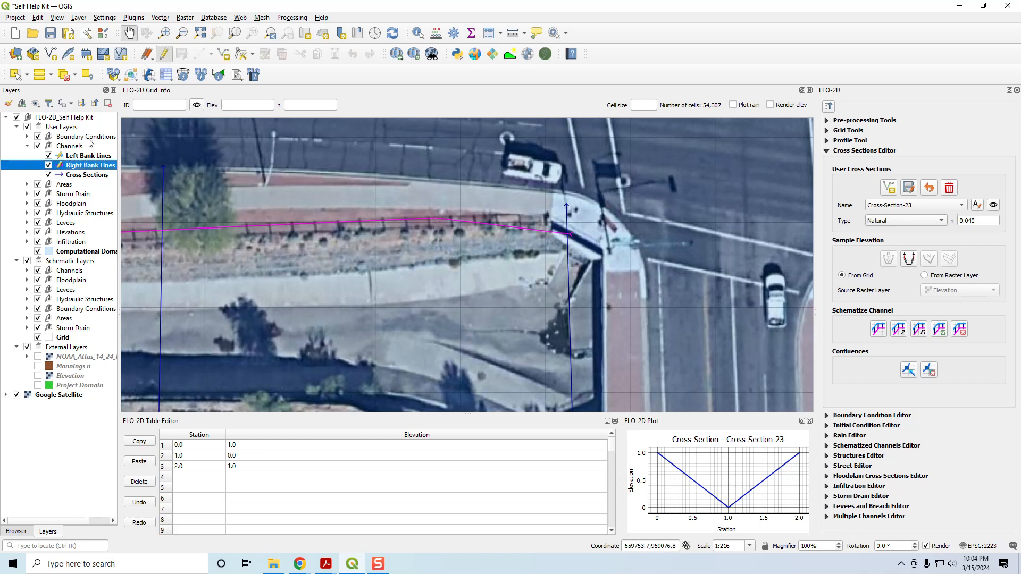
{"action": "left_click", "coordinate": [240, 55]}
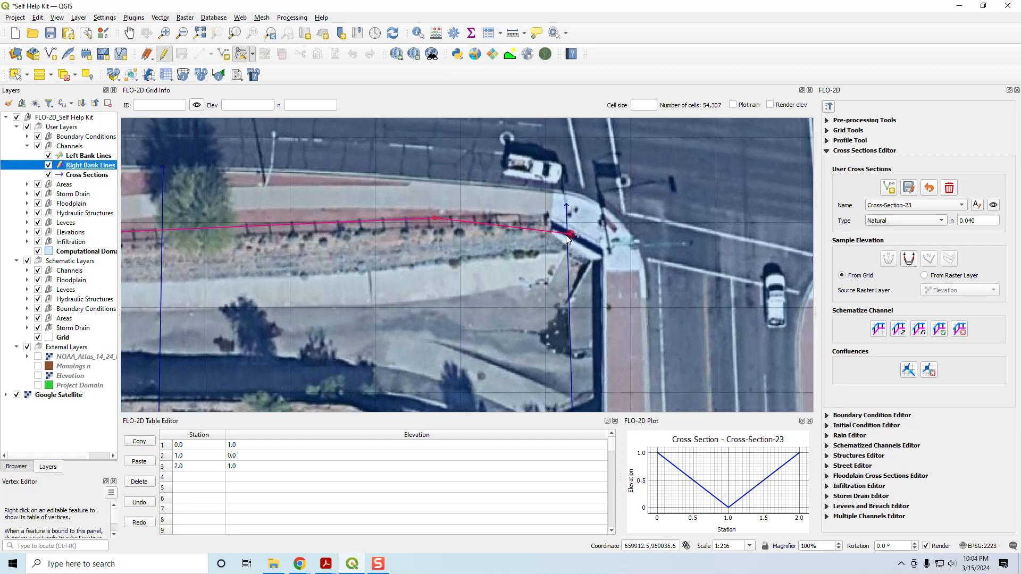
{"action": "left_click", "coordinate": [576, 212]}
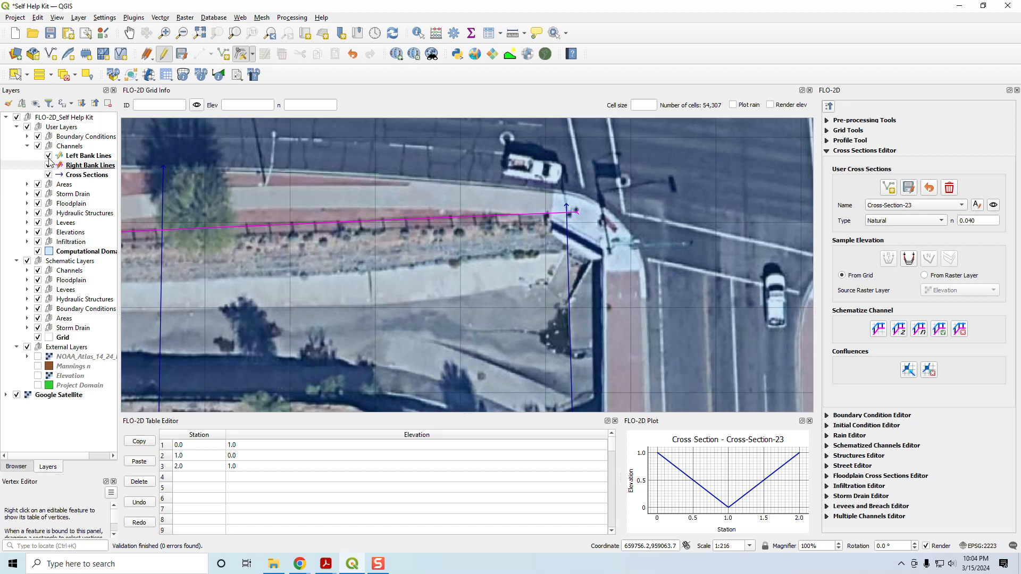
Step: Schematize the channels again and check the schematized banks just west of the second street crossing
{"action": "left_click", "coordinate": [879, 330]}
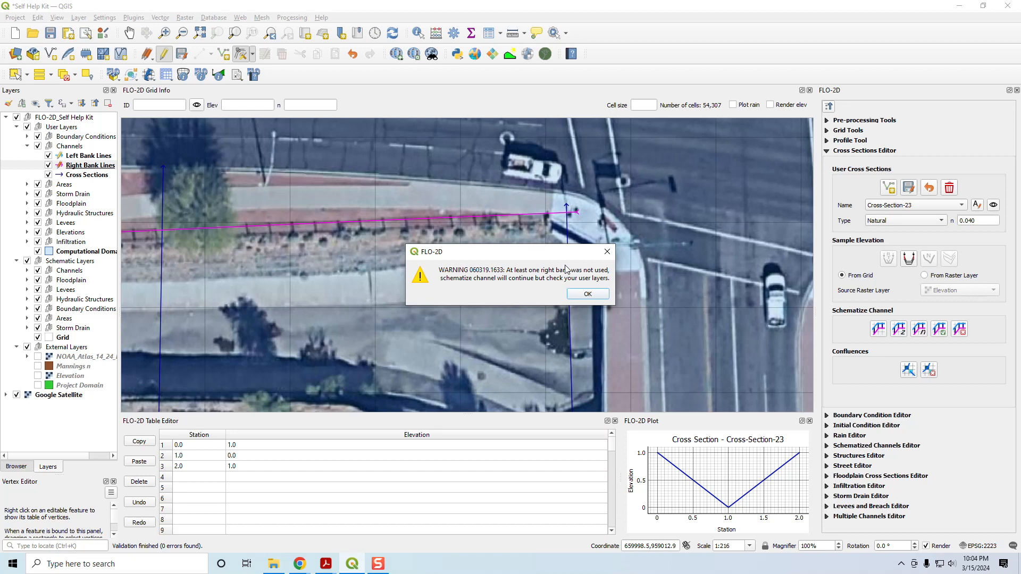
{"action": "left_click", "coordinate": [583, 294]}
{"action": "scroll", "coordinate": [579, 291], "scroll_direction": "down", "scroll_amount": 1}
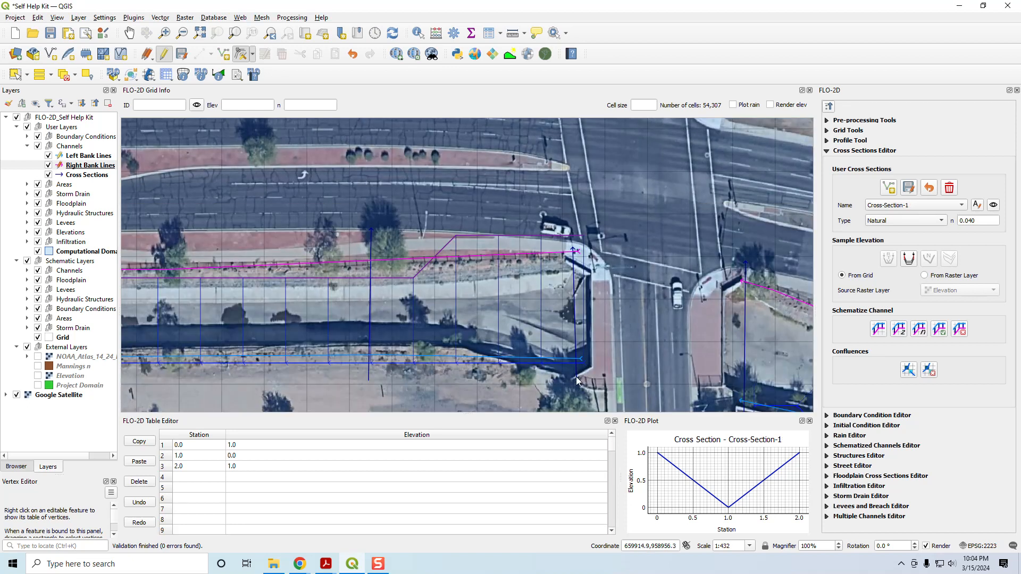
{"action": "scroll", "coordinate": [577, 378], "scroll_direction": "up", "scroll_amount": 1}
{"action": "scroll", "coordinate": [723, 371], "scroll_direction": "down", "scroll_amount": 2}
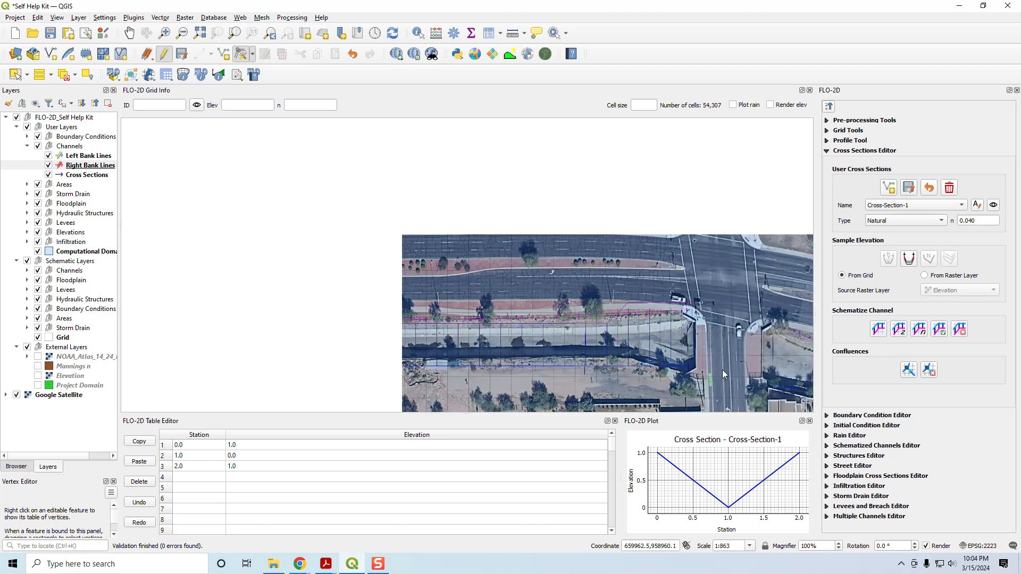
Step: Extend the right bank line's east end past the first cross section just west of the first street crossing, using the Vertex Tool
{"action": "left_click_drag", "start_coordinate": [728, 366], "coordinate": [426, 250]}
{"action": "left_click_drag", "start_coordinate": [604, 345], "coordinate": [393, 228]}
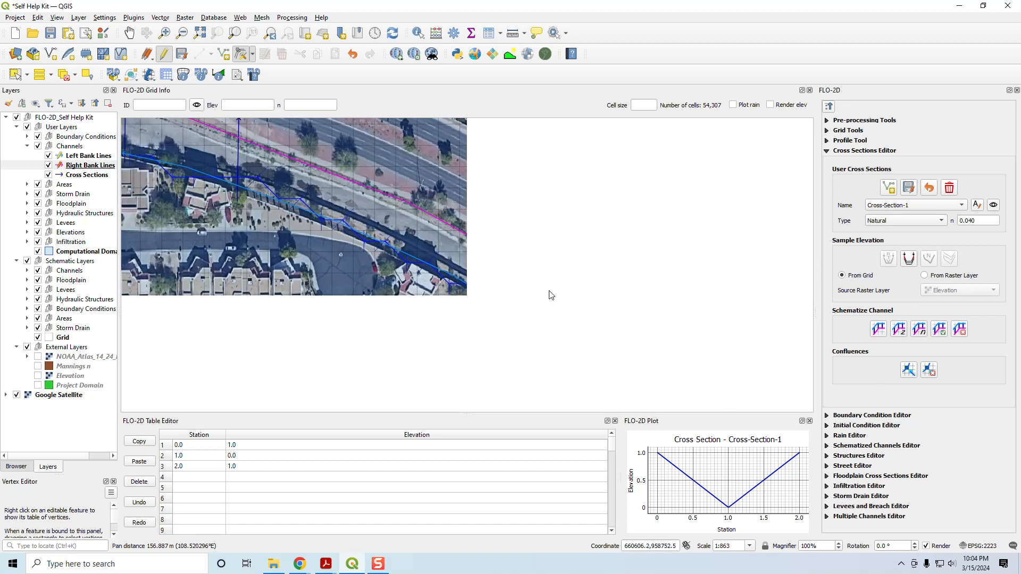
{"action": "scroll", "coordinate": [606, 356], "scroll_direction": "down", "scroll_amount": 1}
{"action": "scroll", "coordinate": [649, 346], "scroll_direction": "down", "scroll_amount": 1}
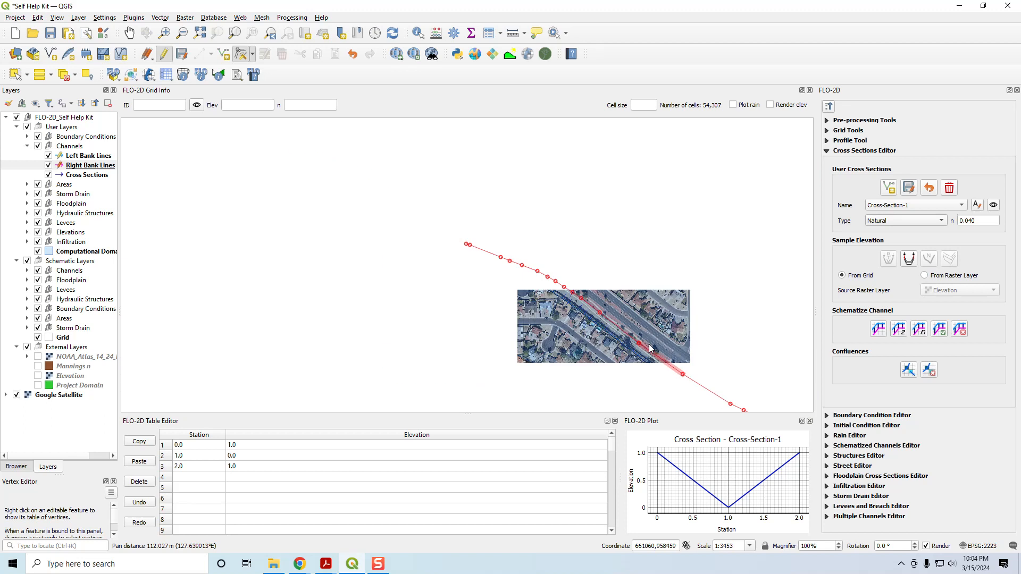
{"action": "left_click_drag", "start_coordinate": [728, 401], "coordinate": [408, 245]}
{"action": "scroll", "coordinate": [599, 326], "scroll_direction": "up", "scroll_amount": 4}
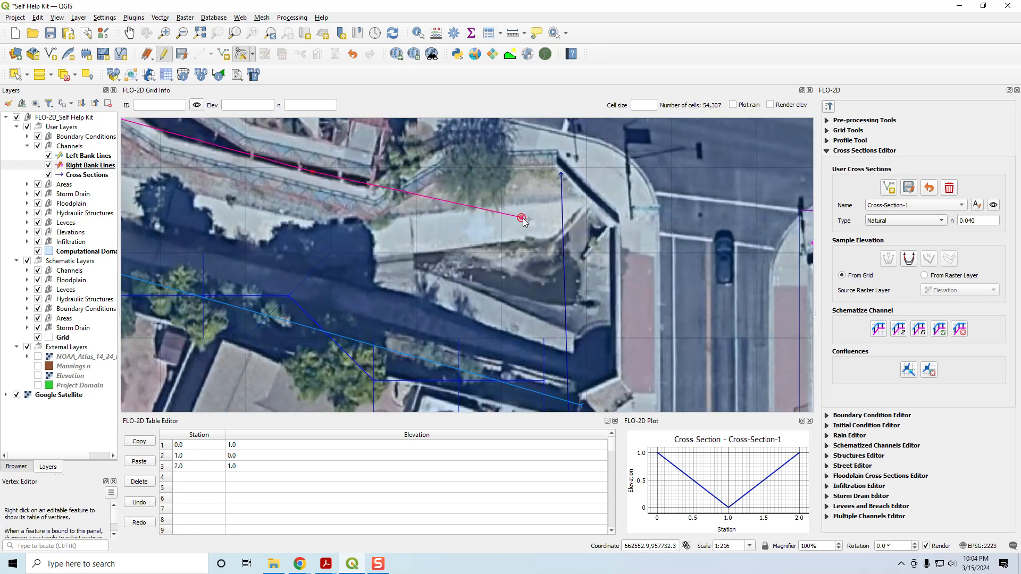
{"action": "left_click", "coordinate": [577, 184]}
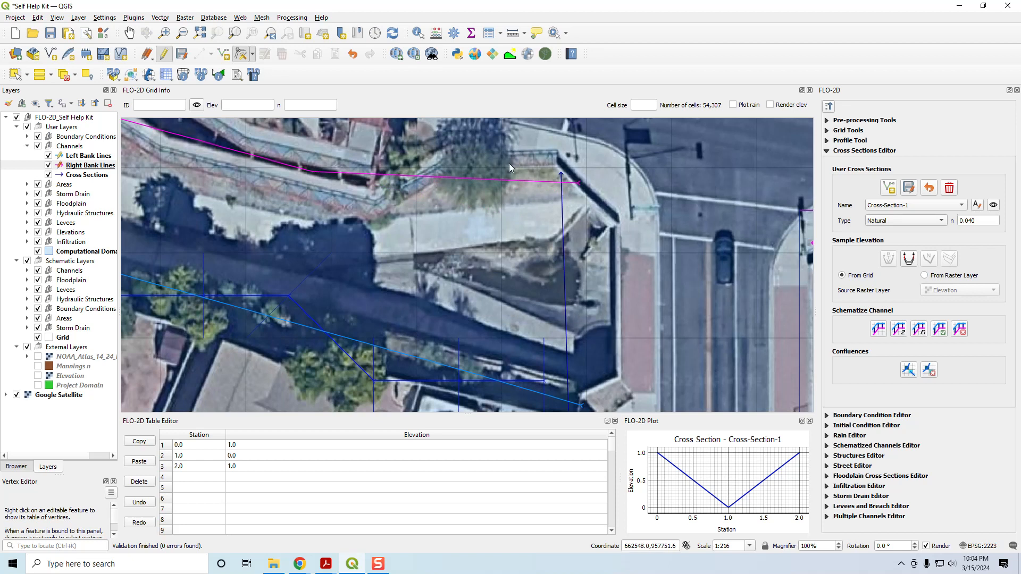
Step: Rerun the channel schematization with the extended right bank line and check both sides of the first street crossing
{"action": "left_click", "coordinate": [878, 329]}
{"action": "left_click", "coordinate": [572, 289]}
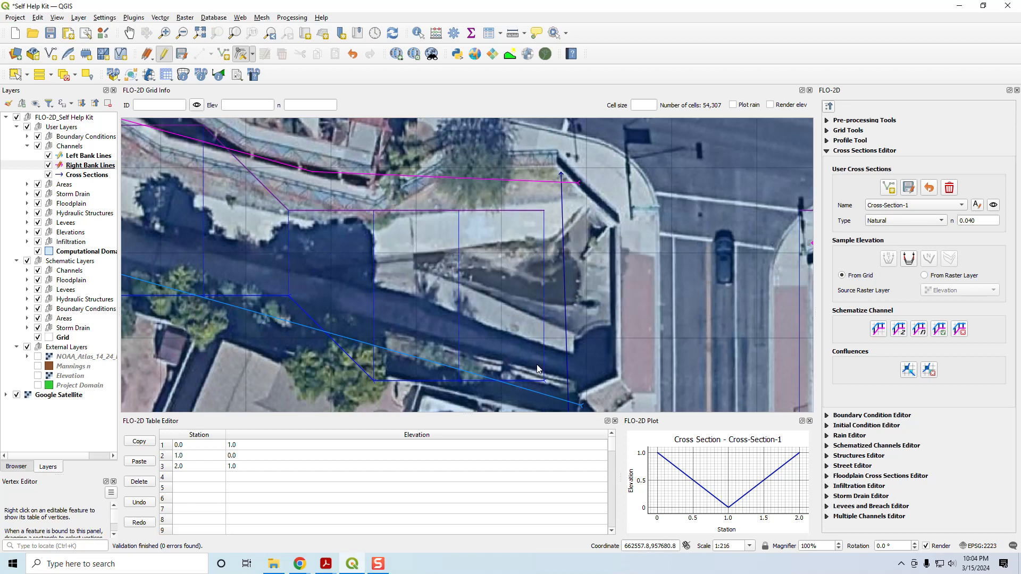
{"action": "scroll", "coordinate": [537, 369], "scroll_direction": "down", "scroll_amount": 1}
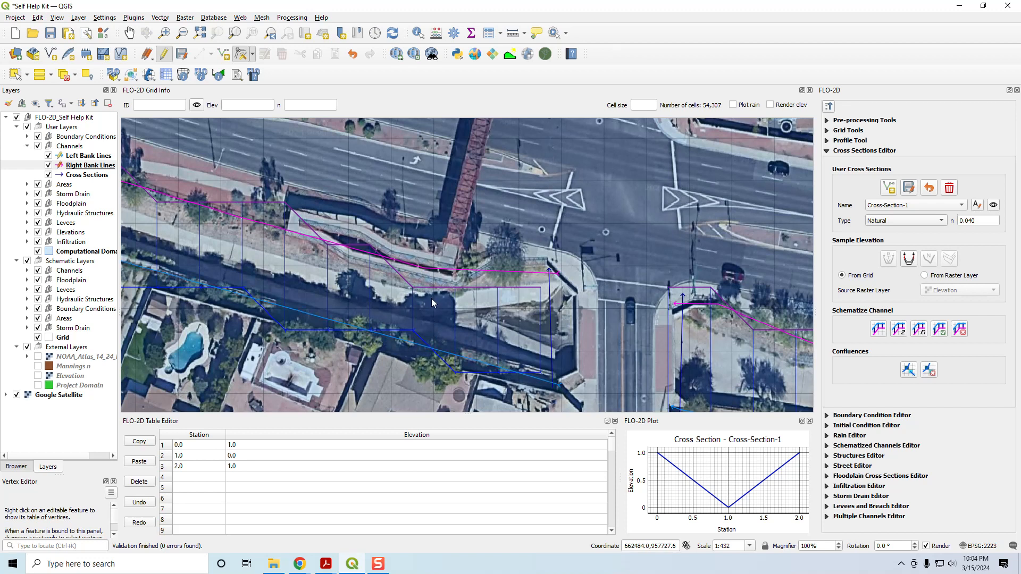
{"action": "scroll", "coordinate": [430, 301], "scroll_direction": "down", "scroll_amount": 1}
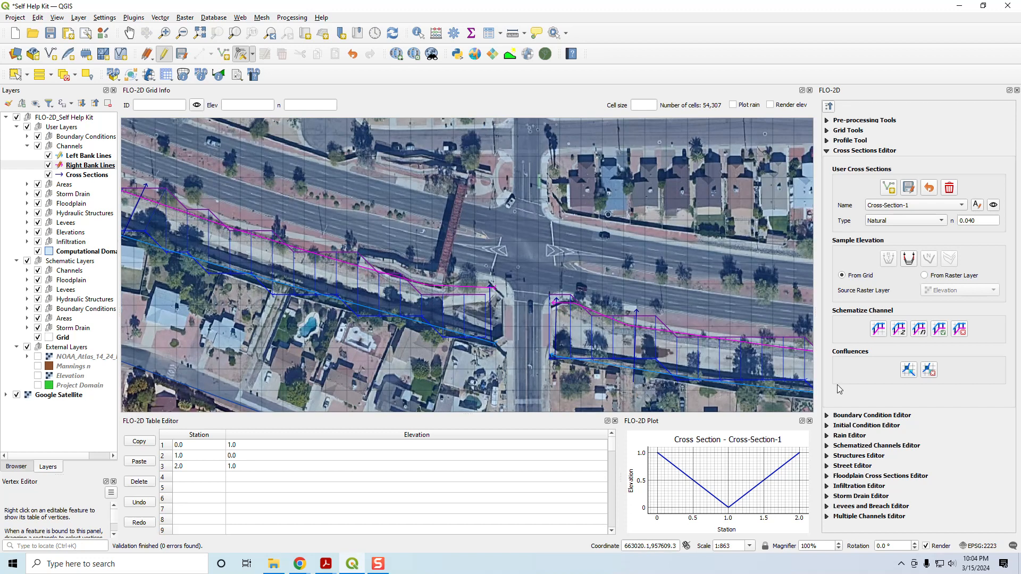
Step: Schematize the channels again, overwriting the existing channel segments and cross sections, and save the edits to the Right Bank Lines layer
{"action": "left_click", "coordinate": [880, 332]}
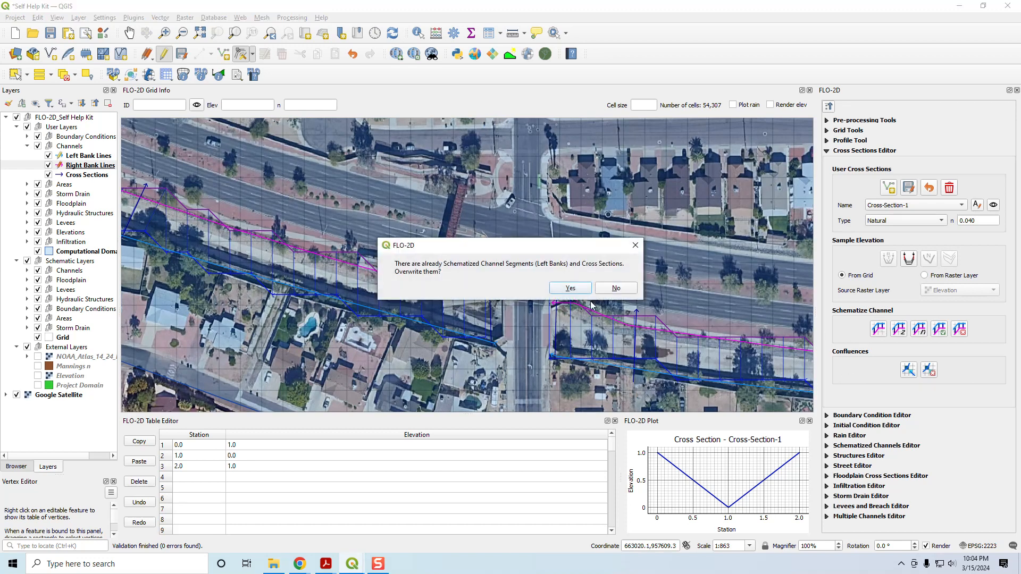
{"action": "left_click", "coordinate": [569, 292]}
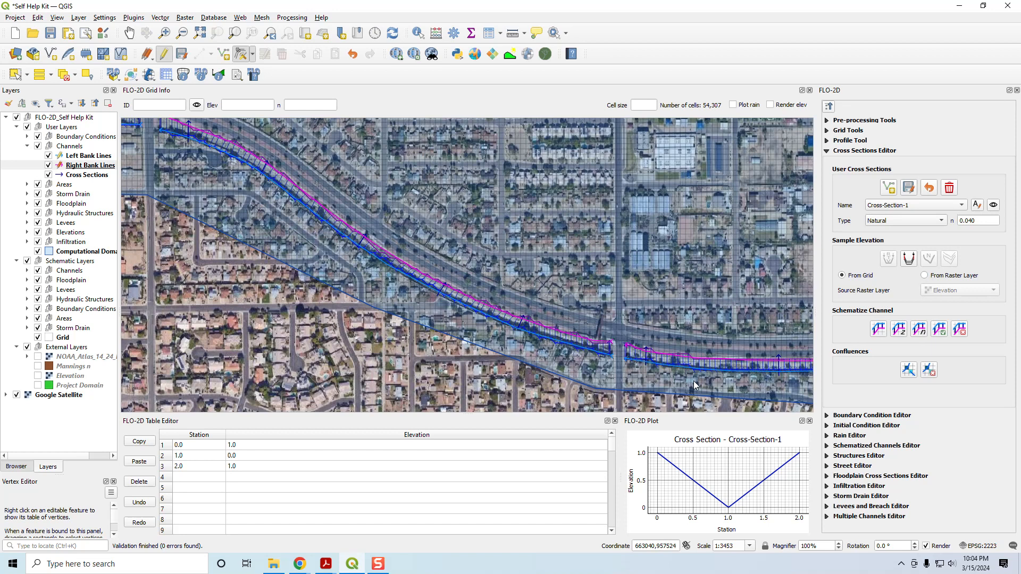
{"action": "left_click_drag", "start_coordinate": [693, 381], "coordinate": [512, 335]}
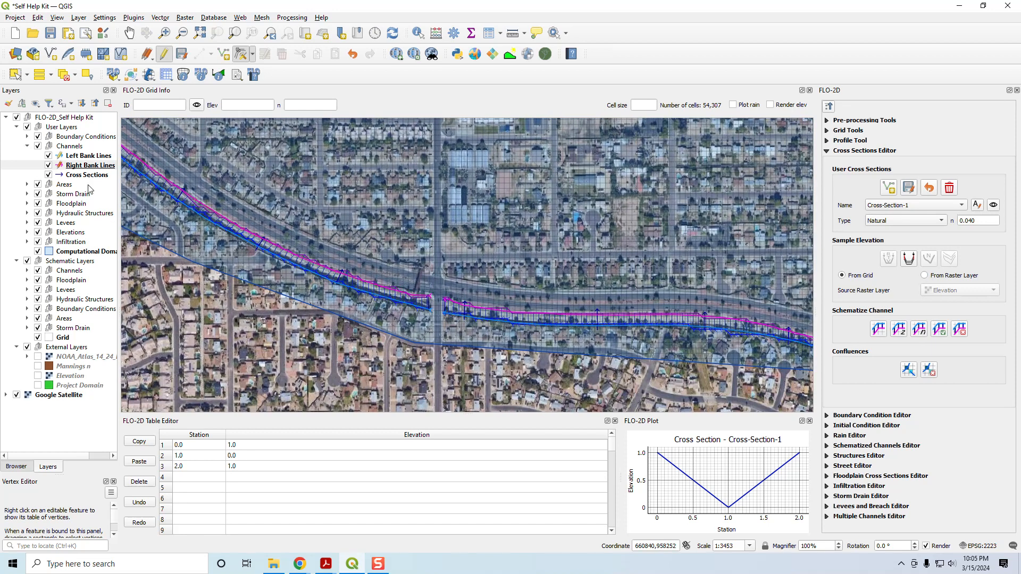
{"action": "left_click", "coordinate": [91, 166]}
{"action": "left_click", "coordinate": [182, 54]}
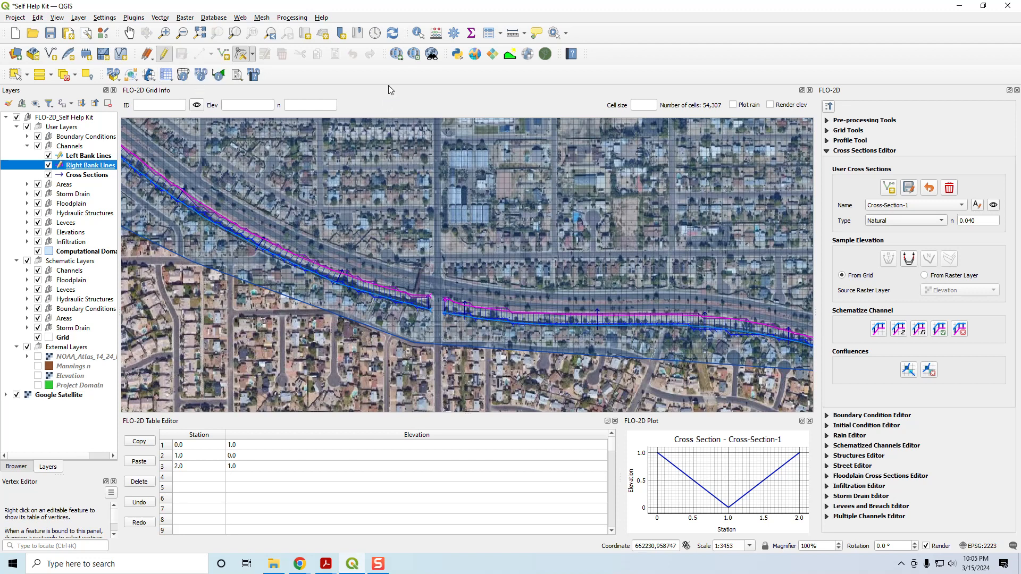
Step: Show the Log Messages panel, examine the latest FLO-2D channel interpolation entries, and close the panel
{"action": "right_click", "coordinate": [604, 56]}
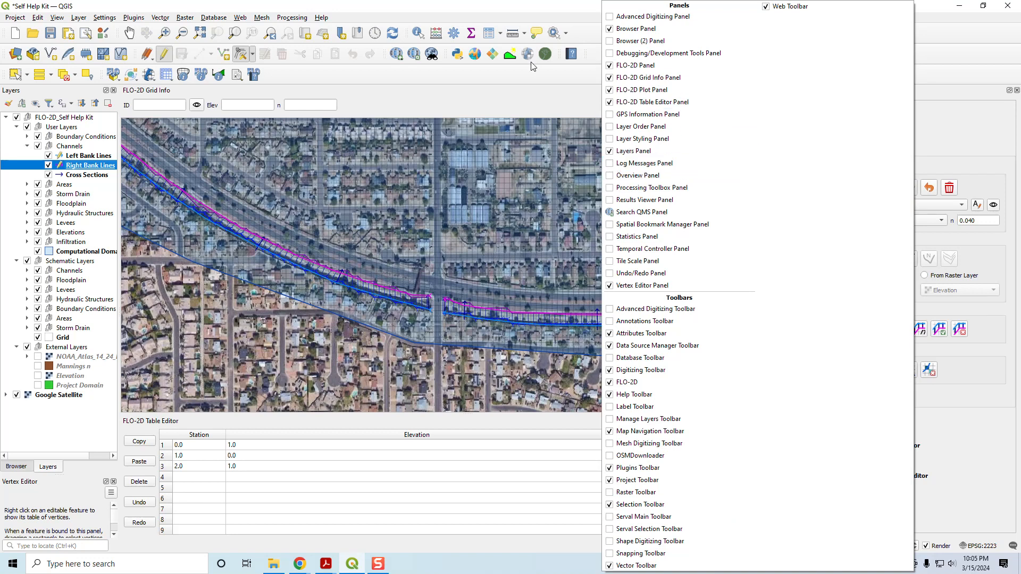
{"action": "left_click", "coordinate": [642, 163]}
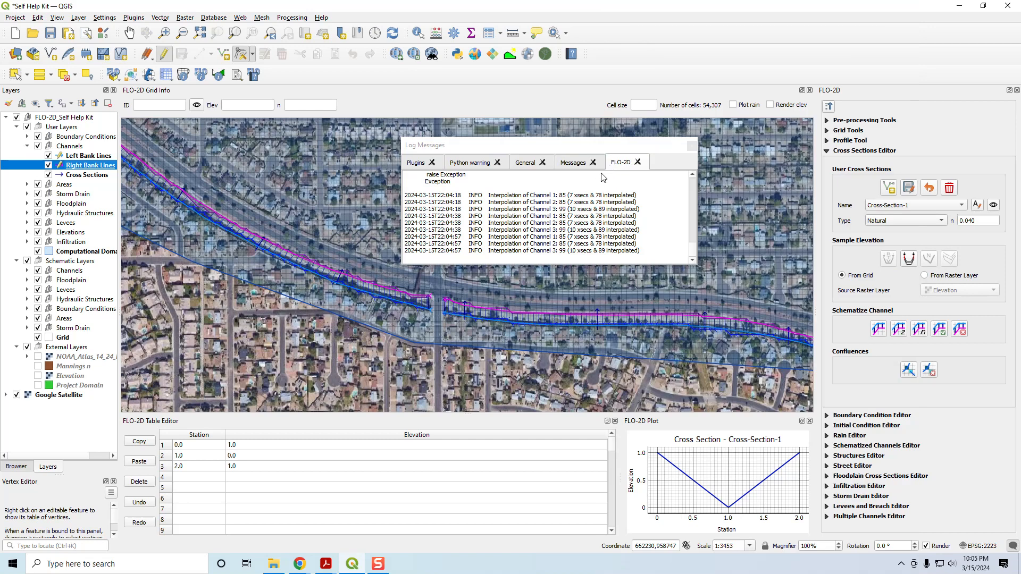
{"action": "left_click_drag", "start_coordinate": [644, 253], "coordinate": [407, 240]}
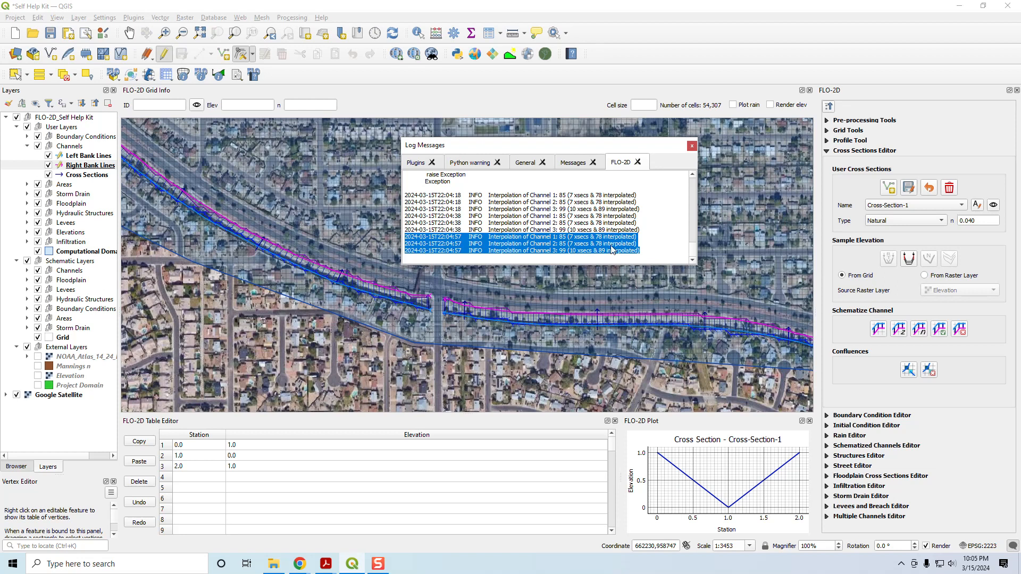
{"action": "left_click", "coordinate": [692, 147]}
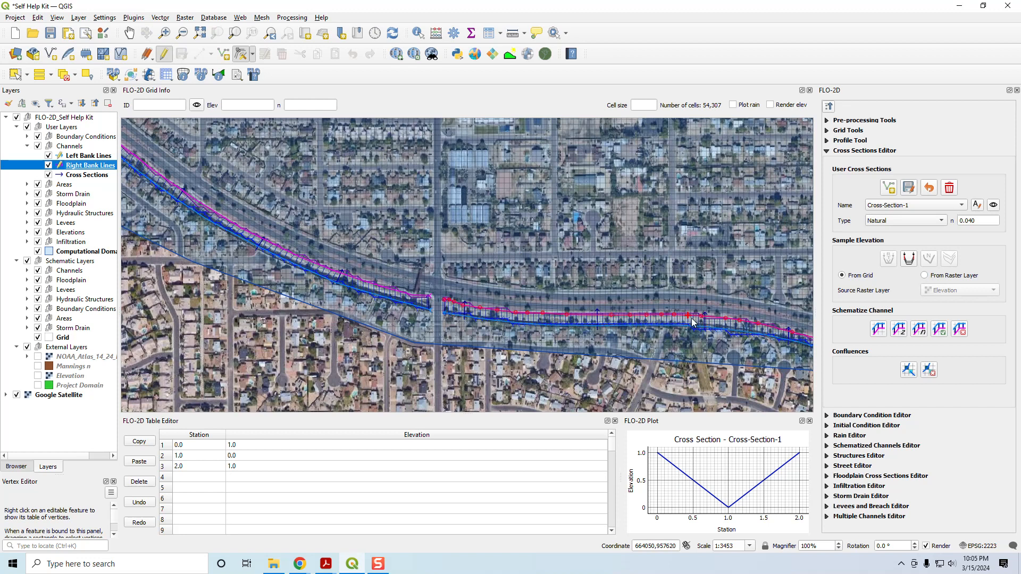